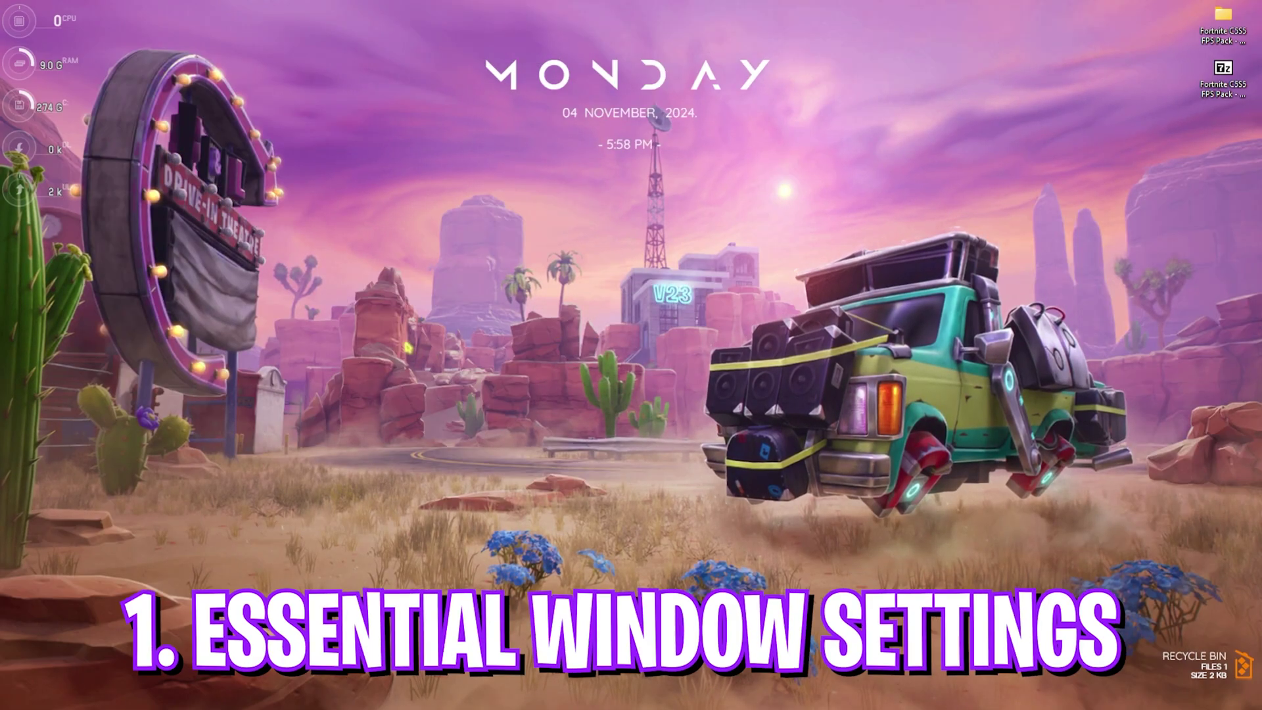
- In Settings > Gaming, confirm the Game Bar controller shortcut is Off and Game Mode is On
key("super")
type("settings")
left_click(406, 345)
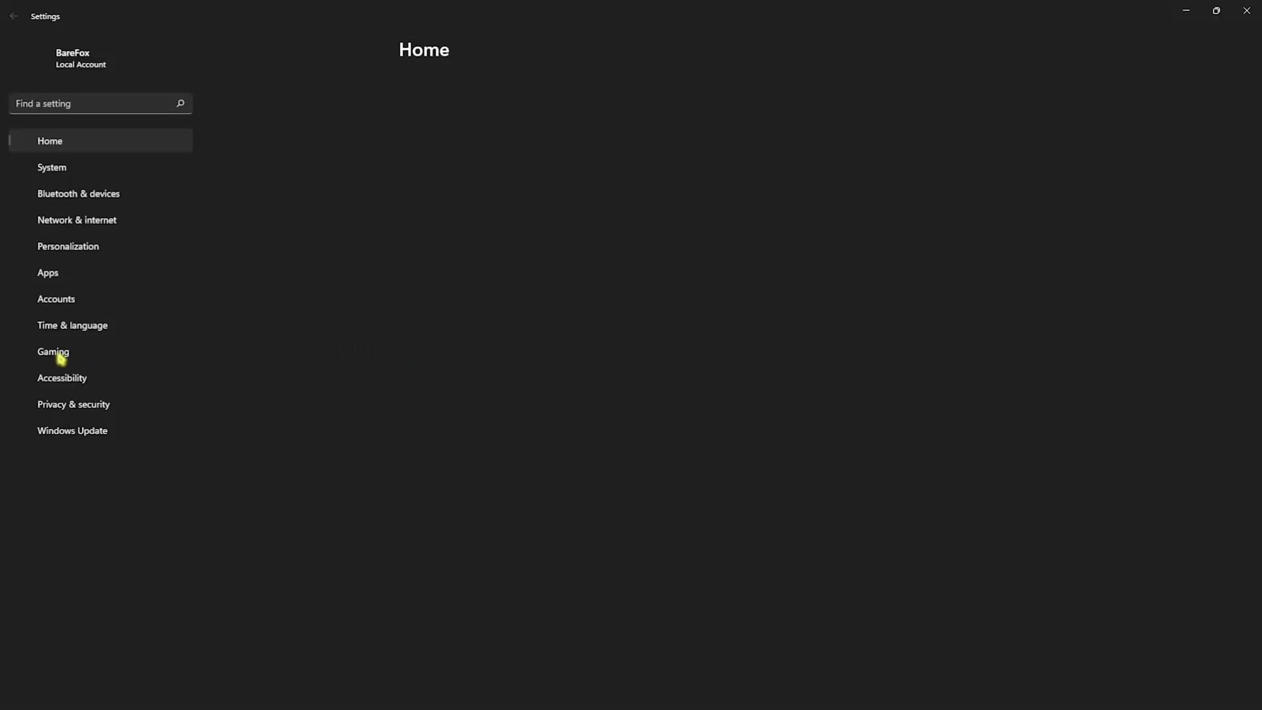
left_click(60, 358)
left_click(472, 120)
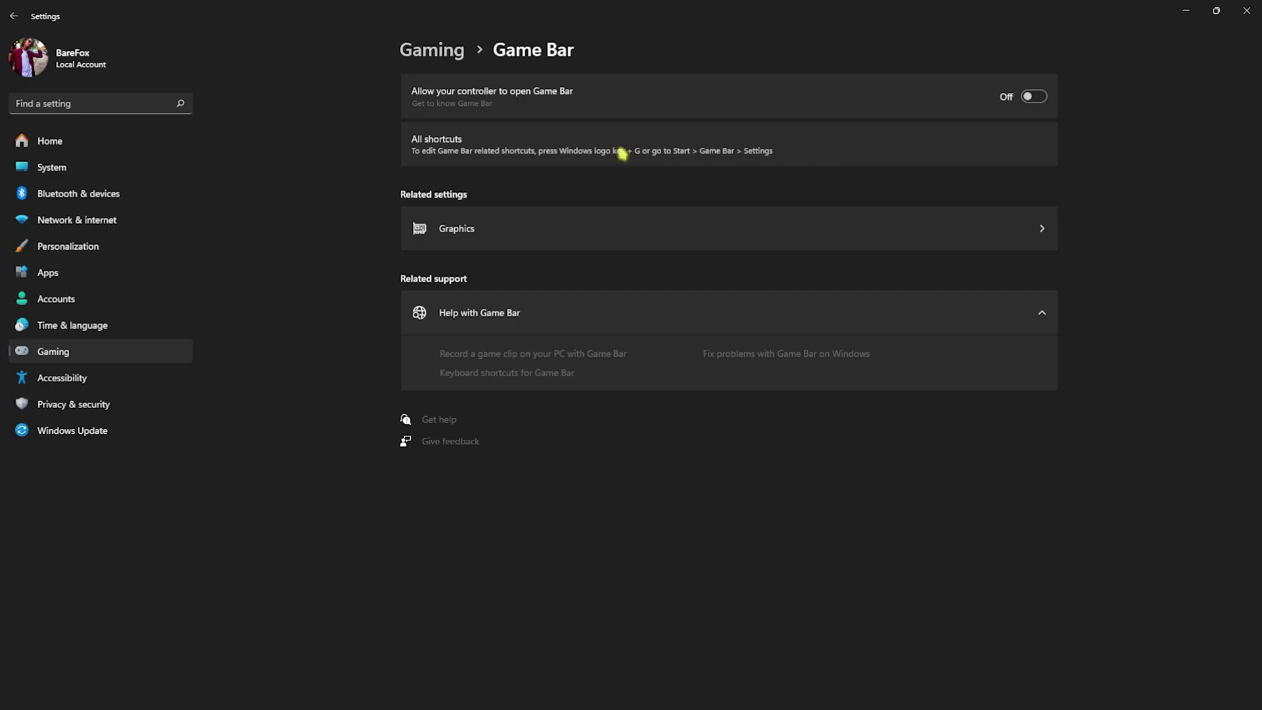
left_click(433, 53)
left_click(480, 185)
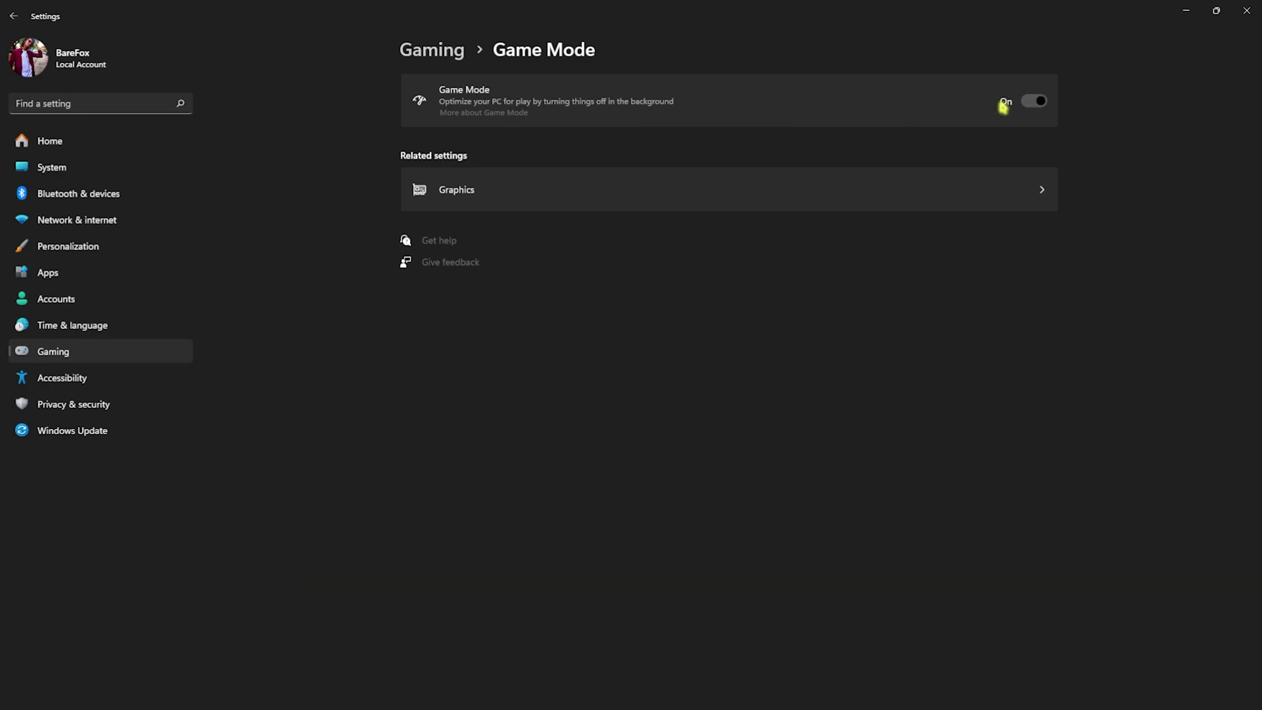
- Review the default graphics settings, then save a High performance graphics preference for Fortnite
left_click(525, 198)
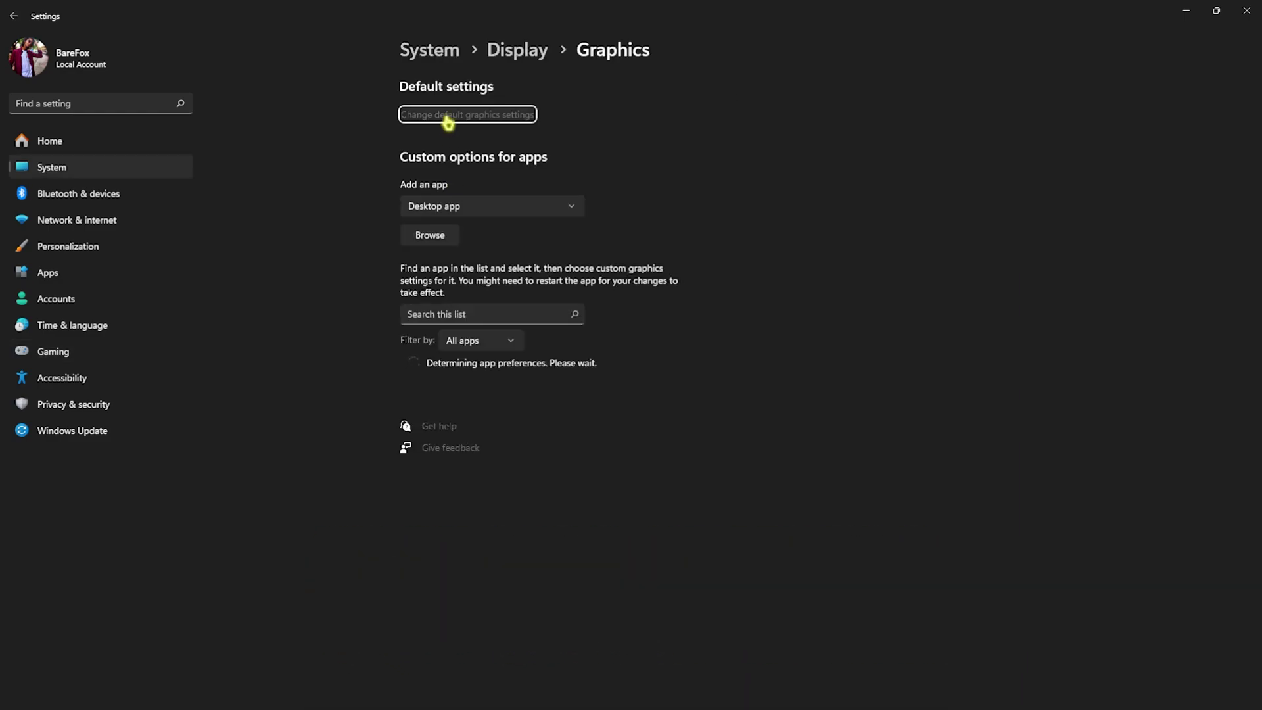
left_click(447, 116)
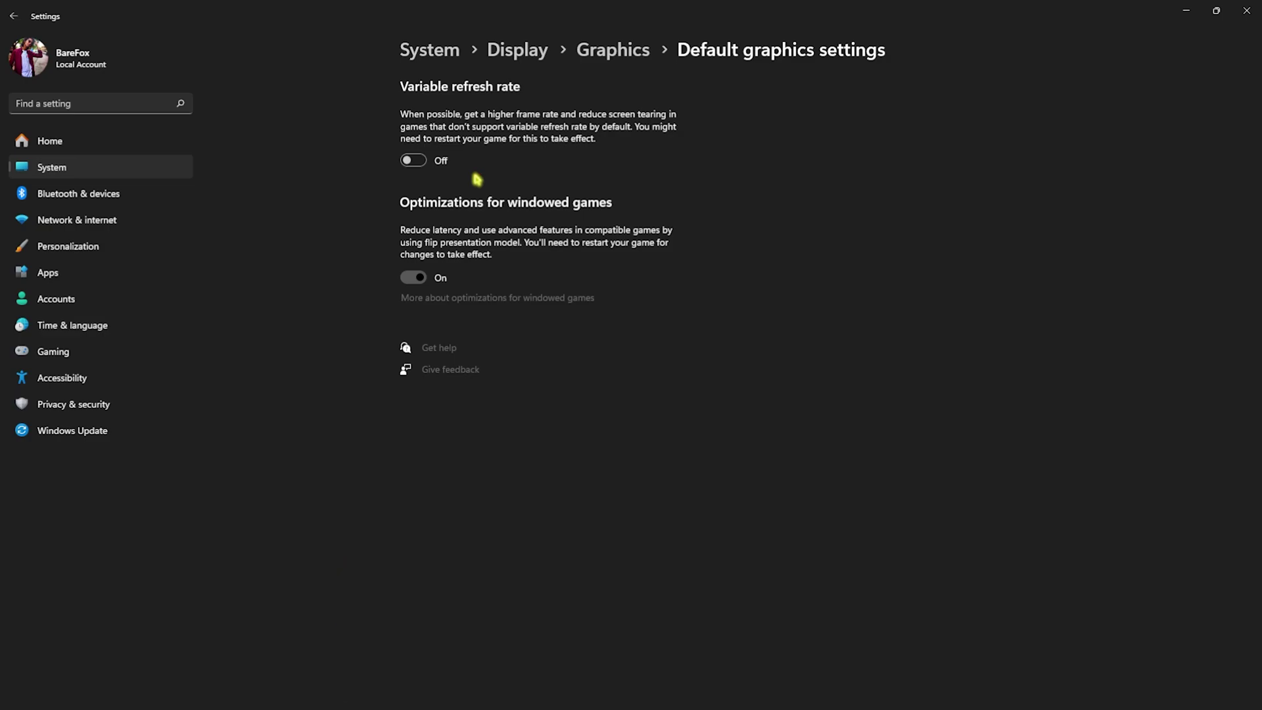
left_click(628, 53)
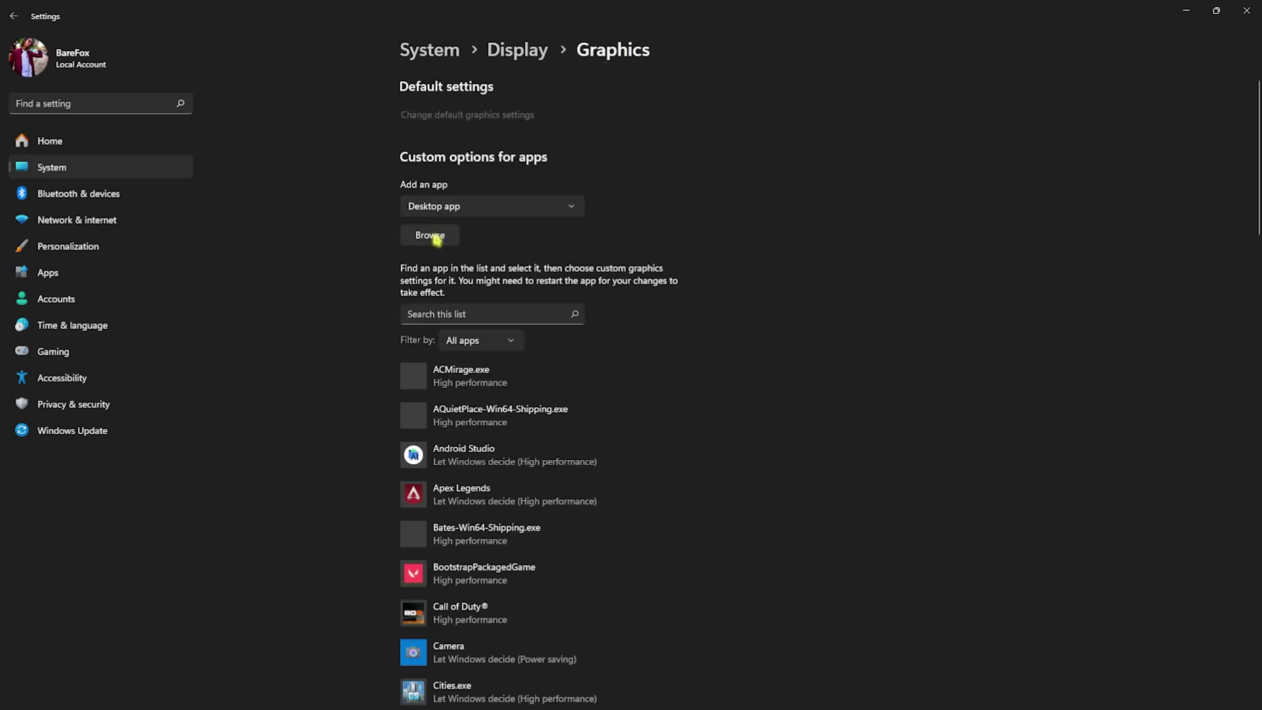
left_click(434, 238)
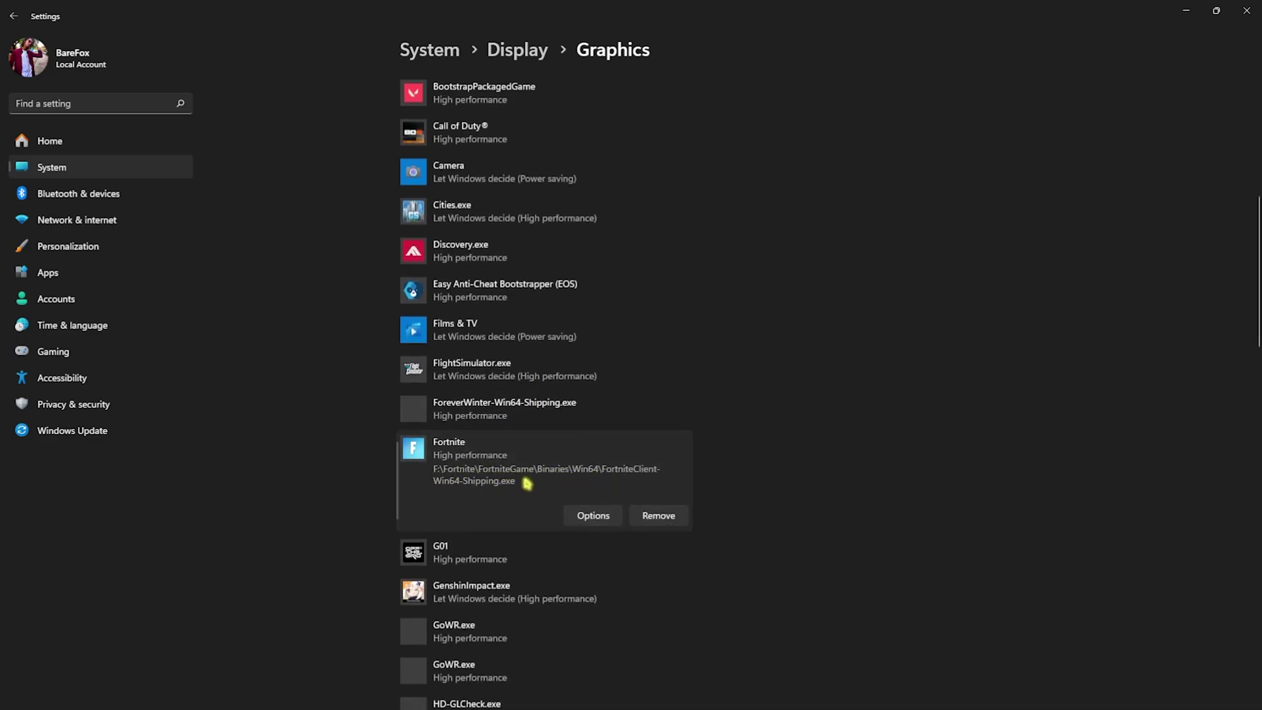
left_click(595, 517)
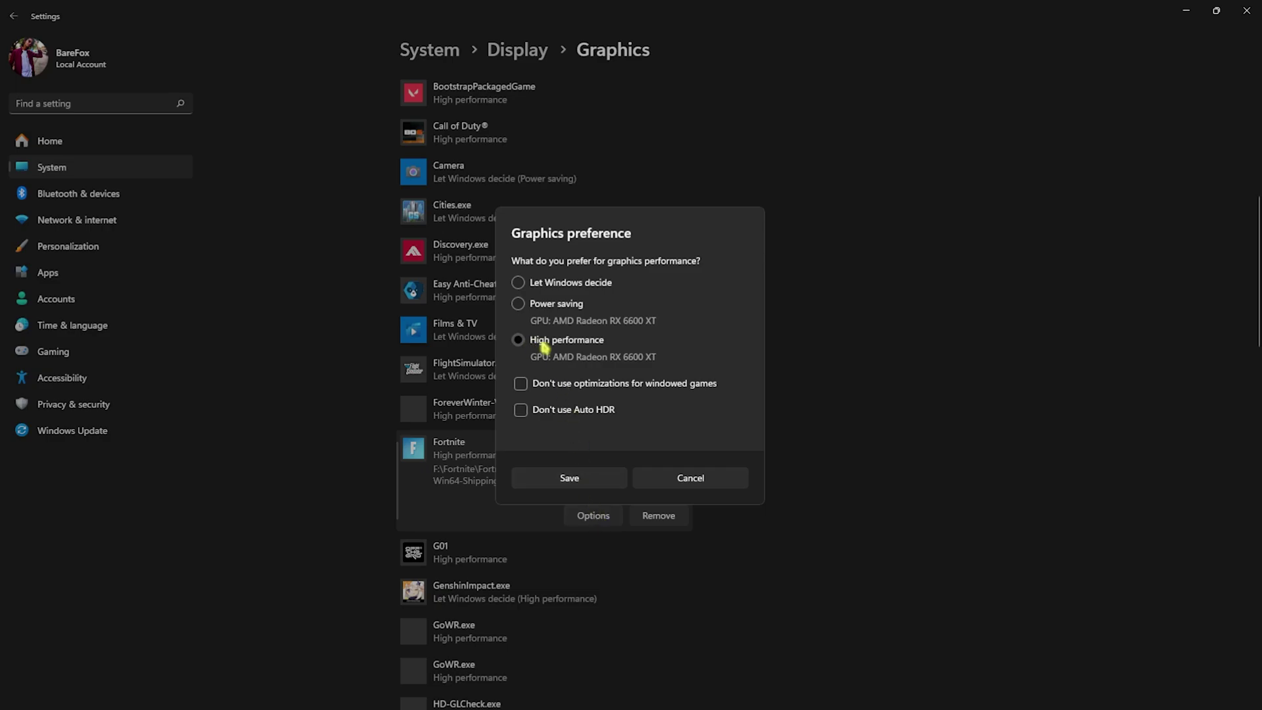
left_click(563, 475)
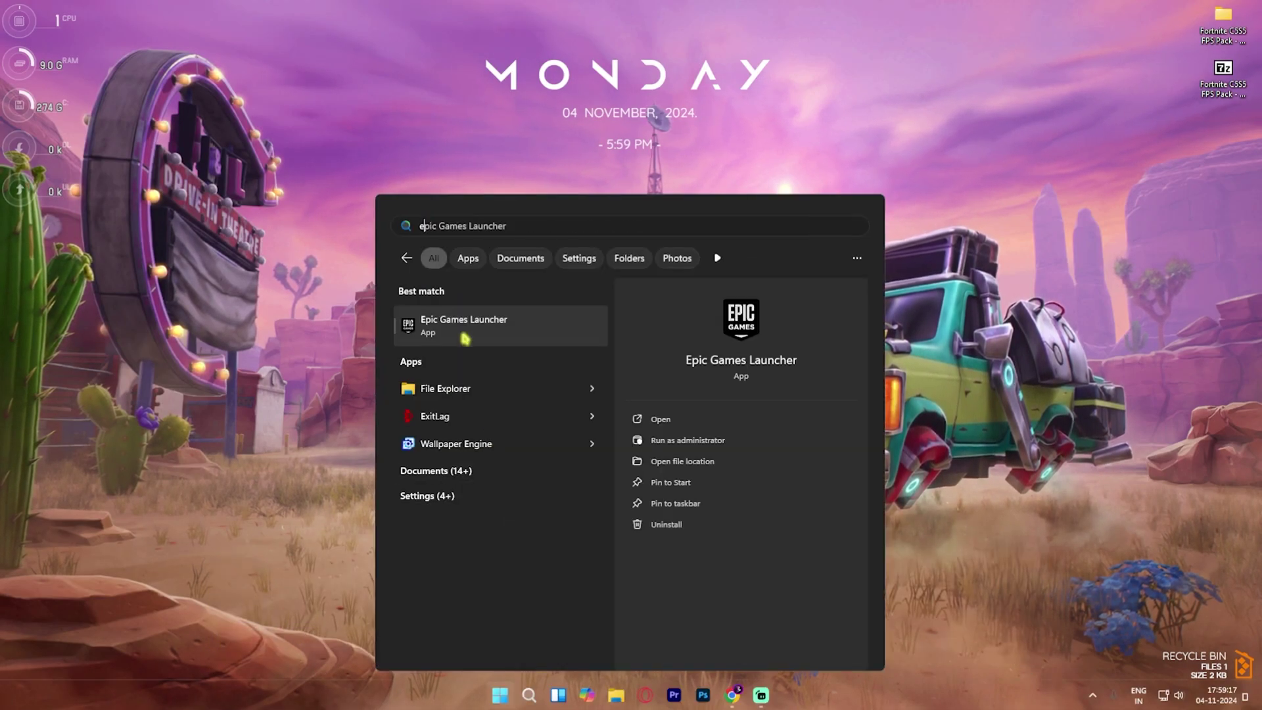
- Launch Epic Games Launcher and open Fortnite's Options from the Library
left_click(450, 326)
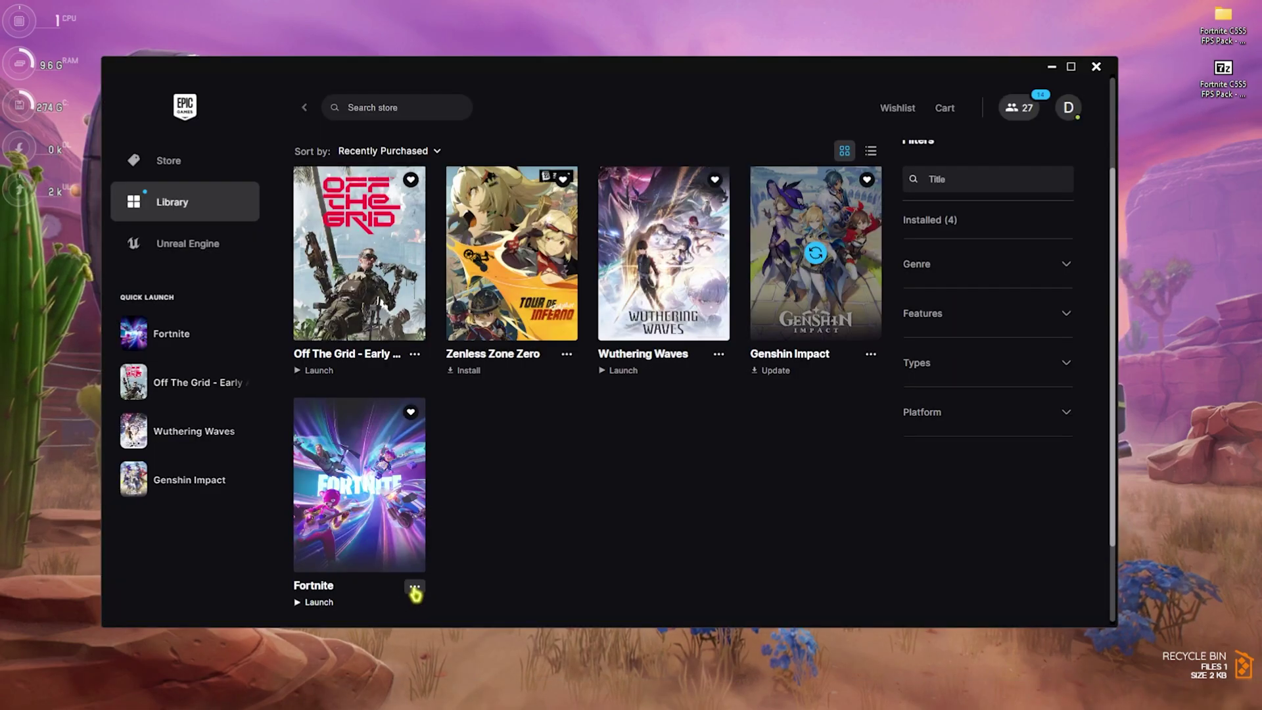
left_click(415, 589)
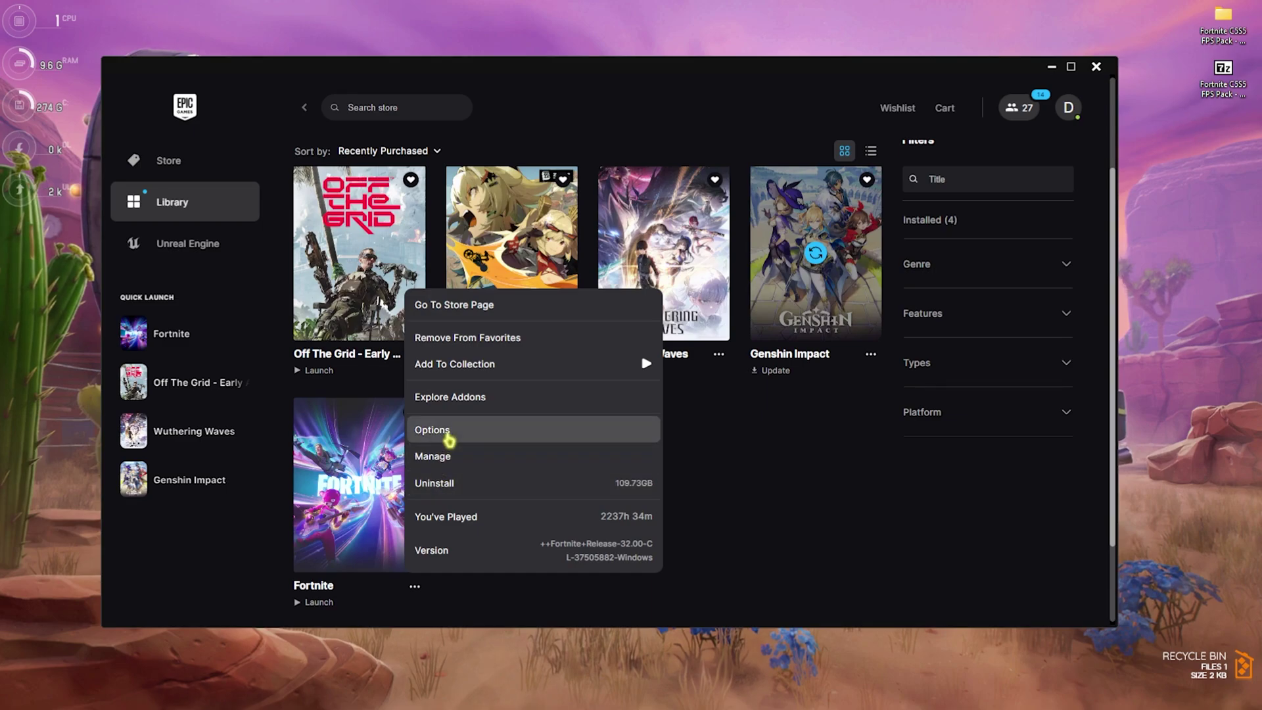
left_click(446, 435)
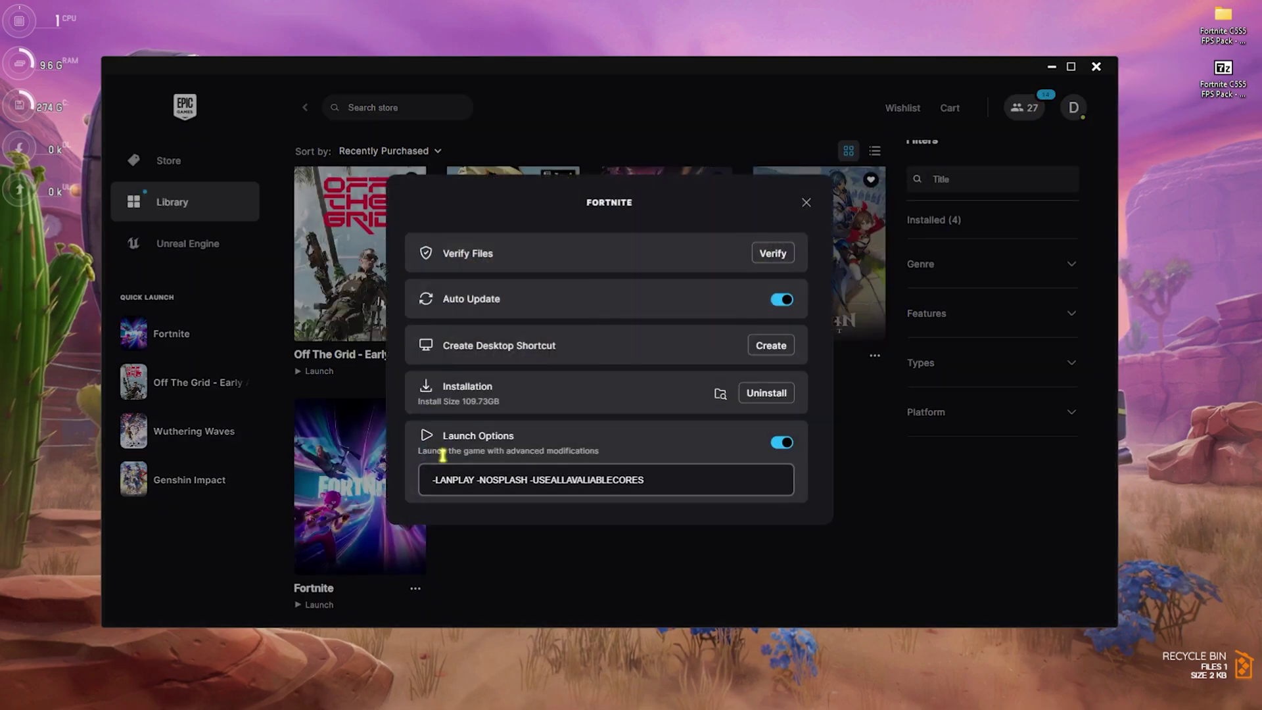
- Browse Fortnite's install folder to FortniteGame\Binaries\Win64 and select the client executable
left_click(720, 395)
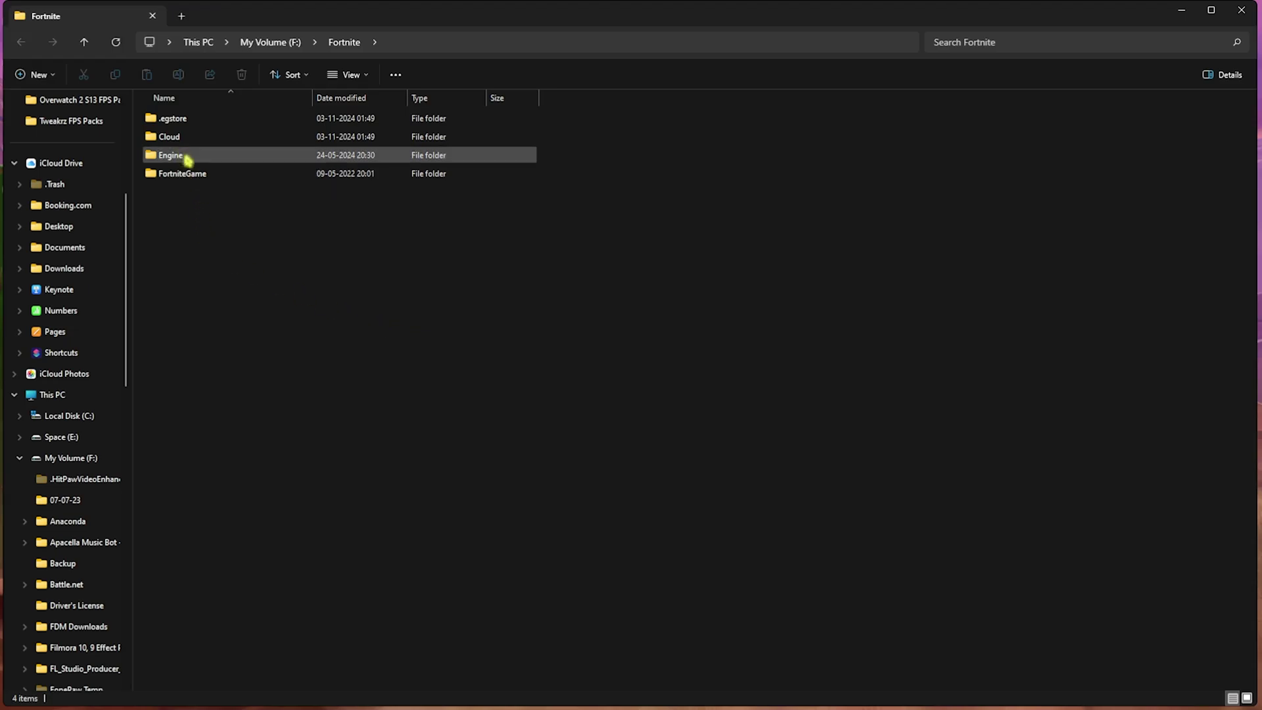
double_click(197, 172)
left_click(189, 123)
double_click(189, 123)
double_click(172, 136)
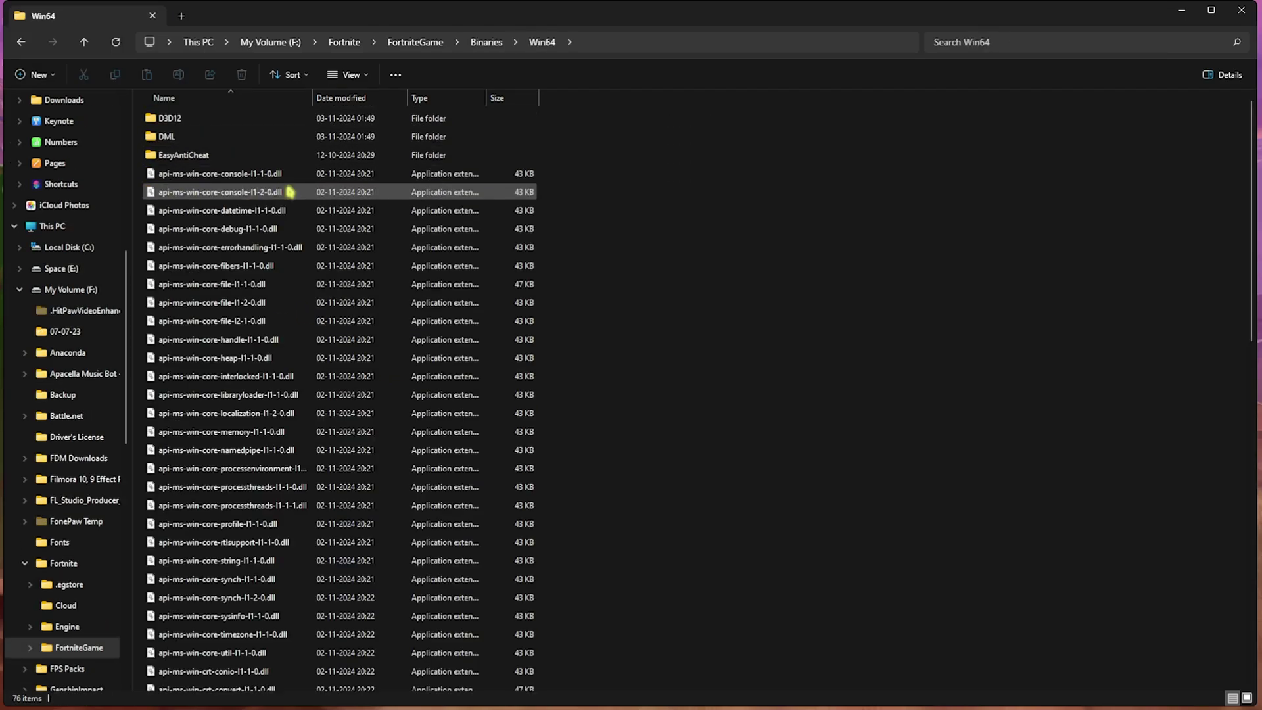
scroll(305, 329, "down", 15)
left_click(193, 407)
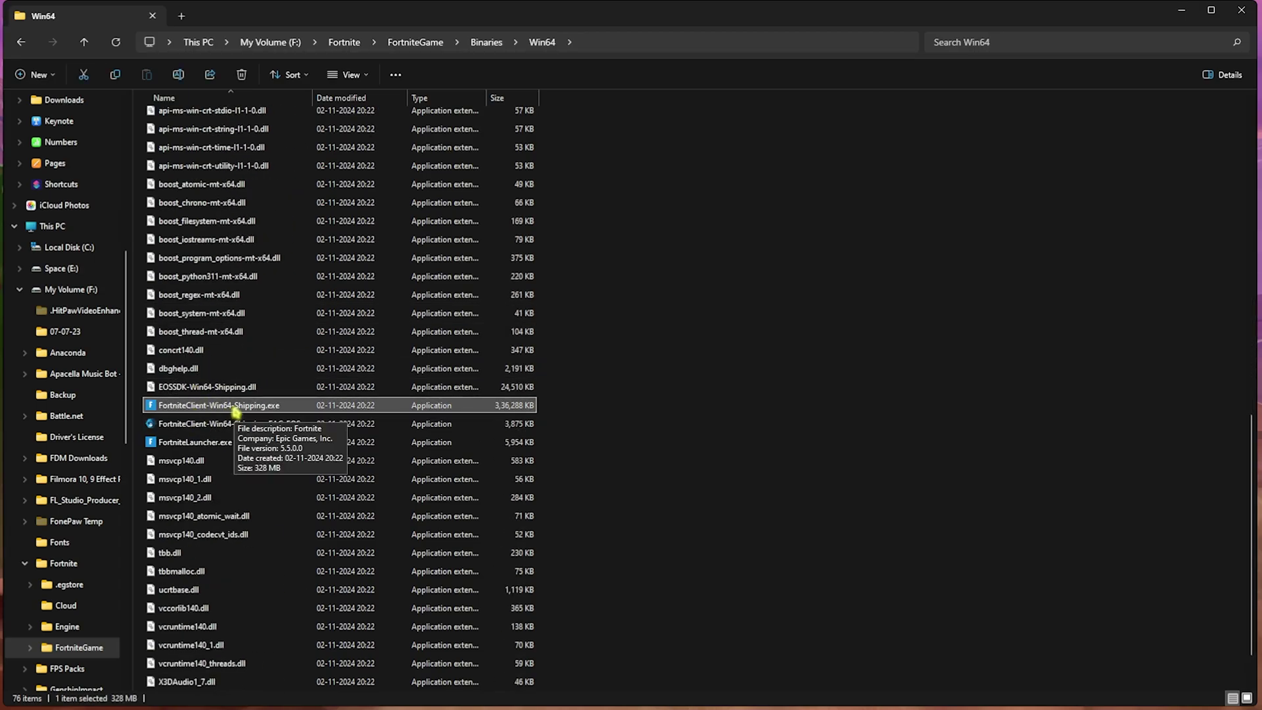
- In FortniteClient-Win64-Shipping.exe's Compatibility properties, disable fullscreen optimizations and set the high DPI override to Application
right_click(235, 411)
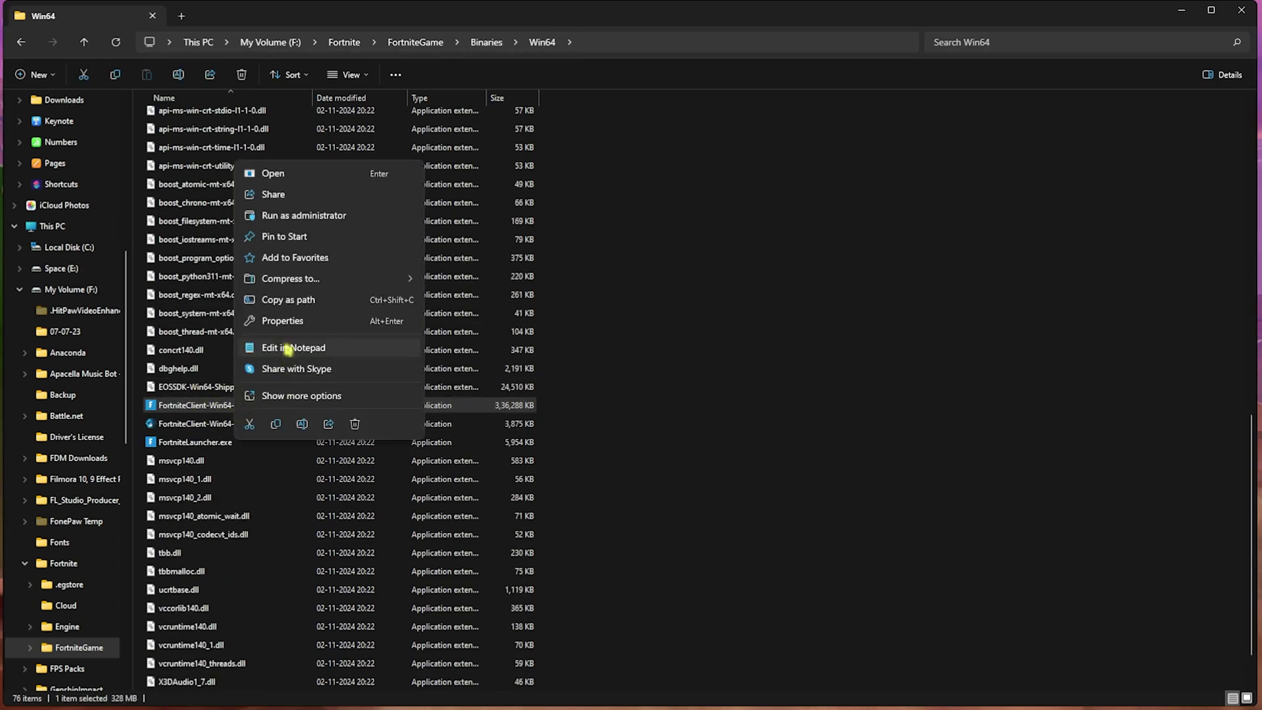
left_click(288, 328)
left_click(358, 375)
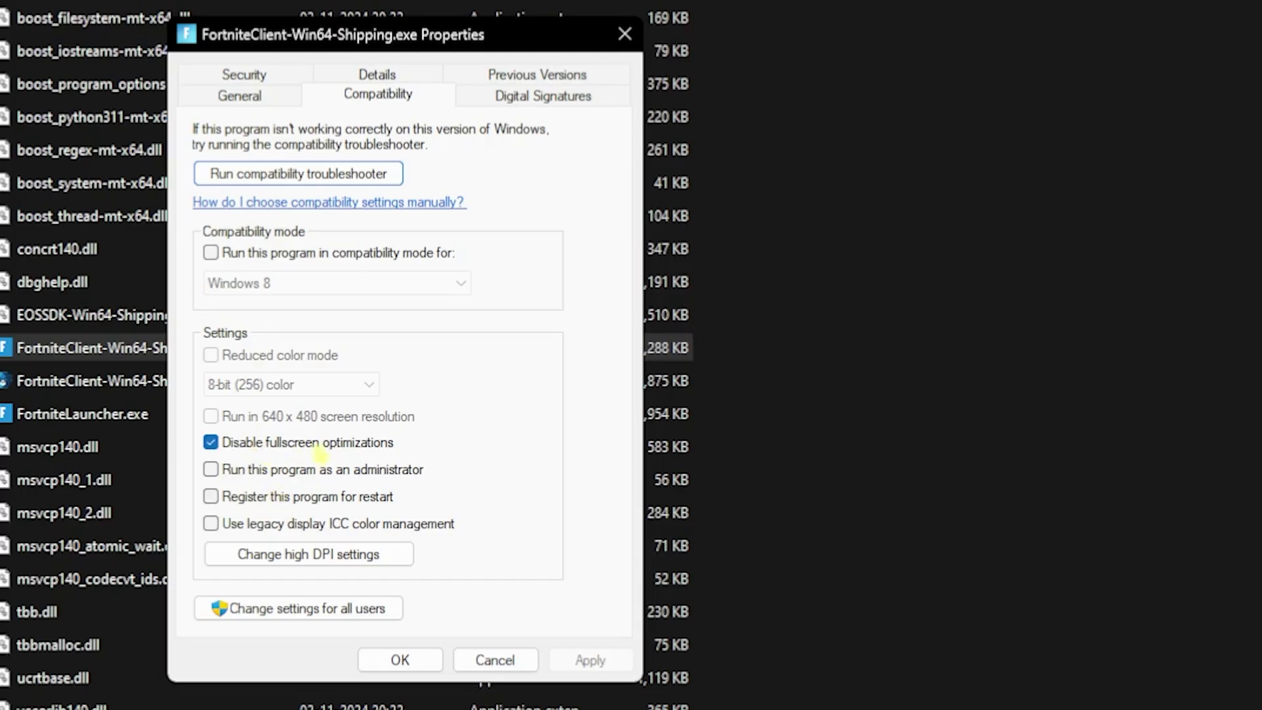
left_click(319, 554)
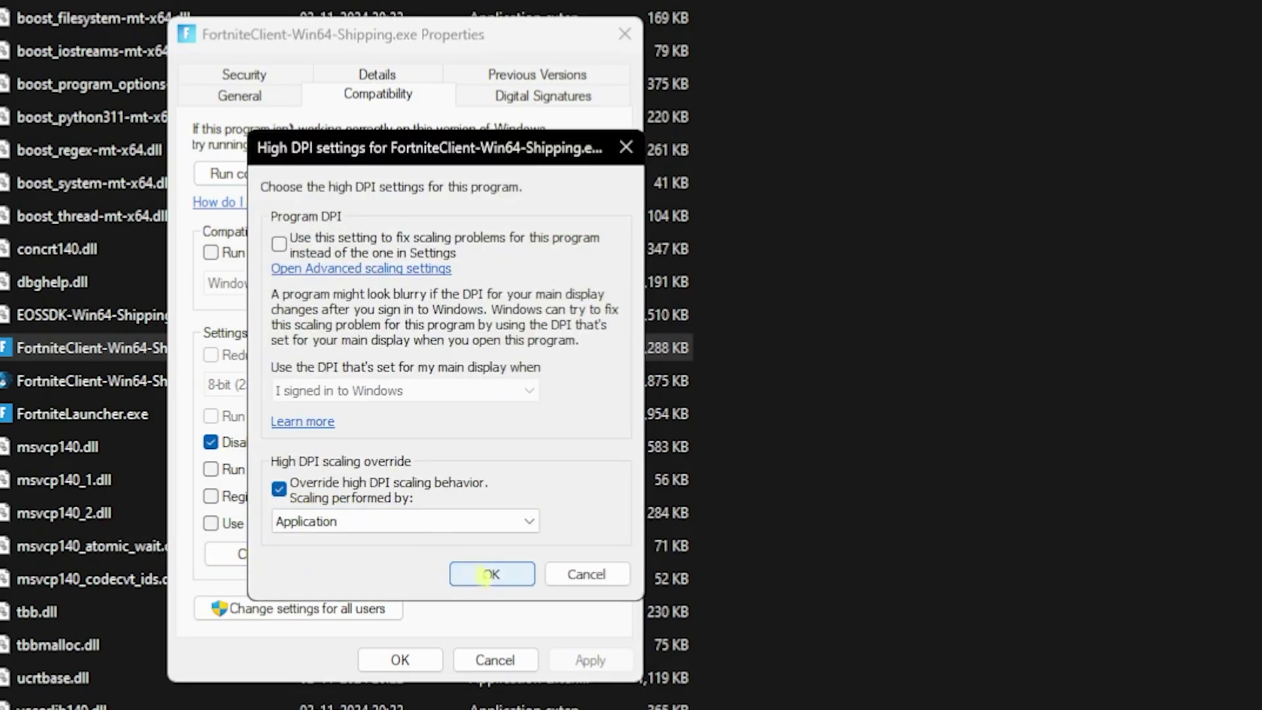
left_click(493, 574)
left_click(400, 660)
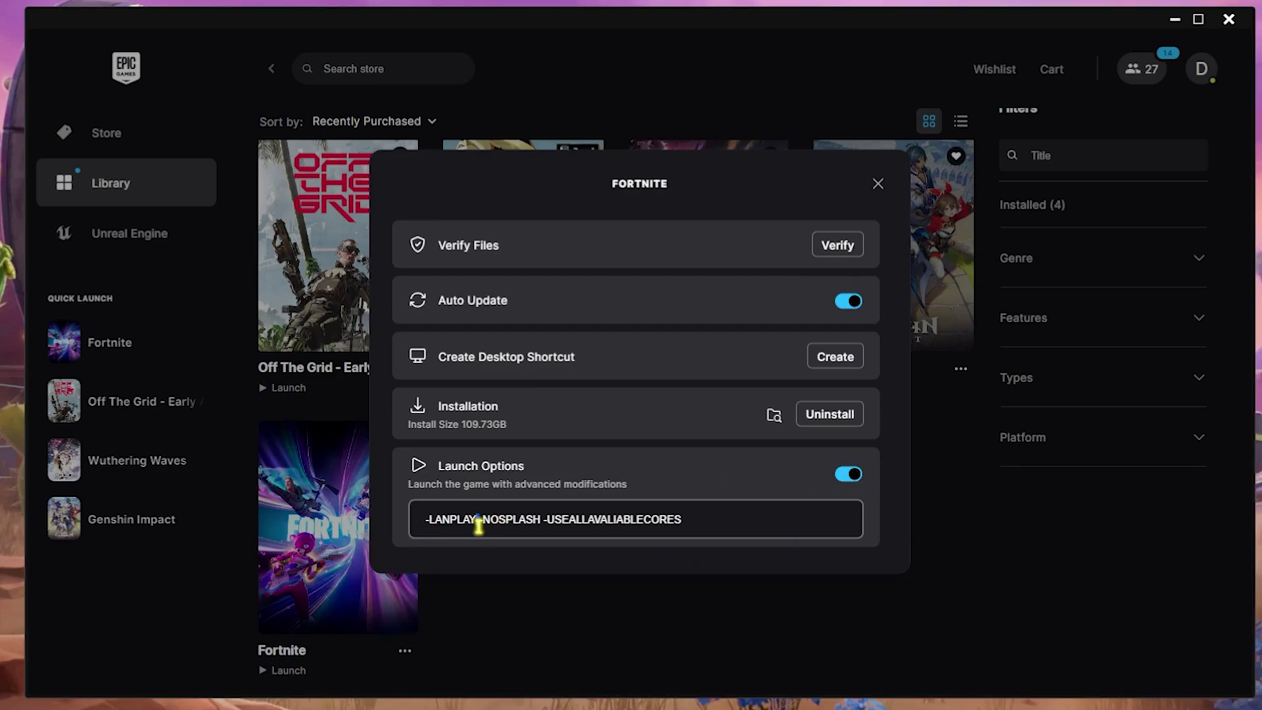
- Select the full launch arguments -LANPLAY -NOSPLASH -USEALLAVALIABLECORES in Fortnite's Launch Options field
left_click_drag(477, 523, 688, 521)
left_click(687, 523)
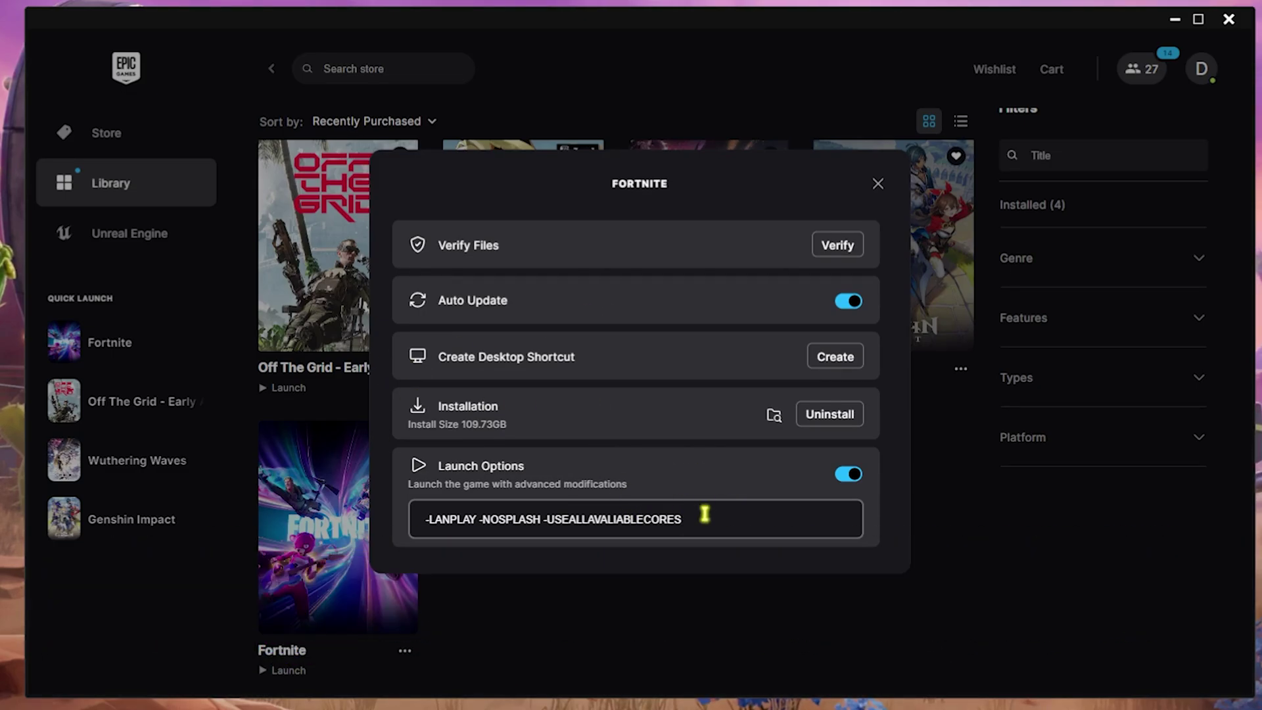
left_click_drag(704, 514, 437, 513)
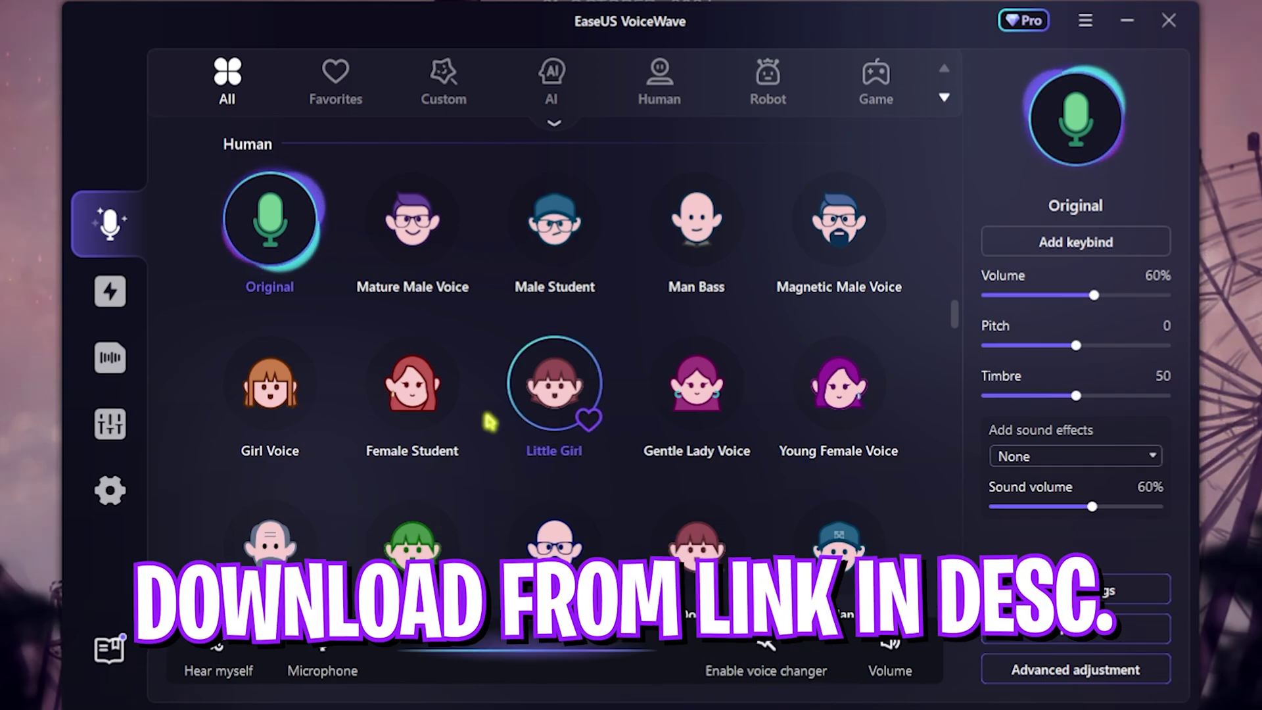
- Switch VoiceWave from the voice list to the File Mode page
left_click(119, 369)
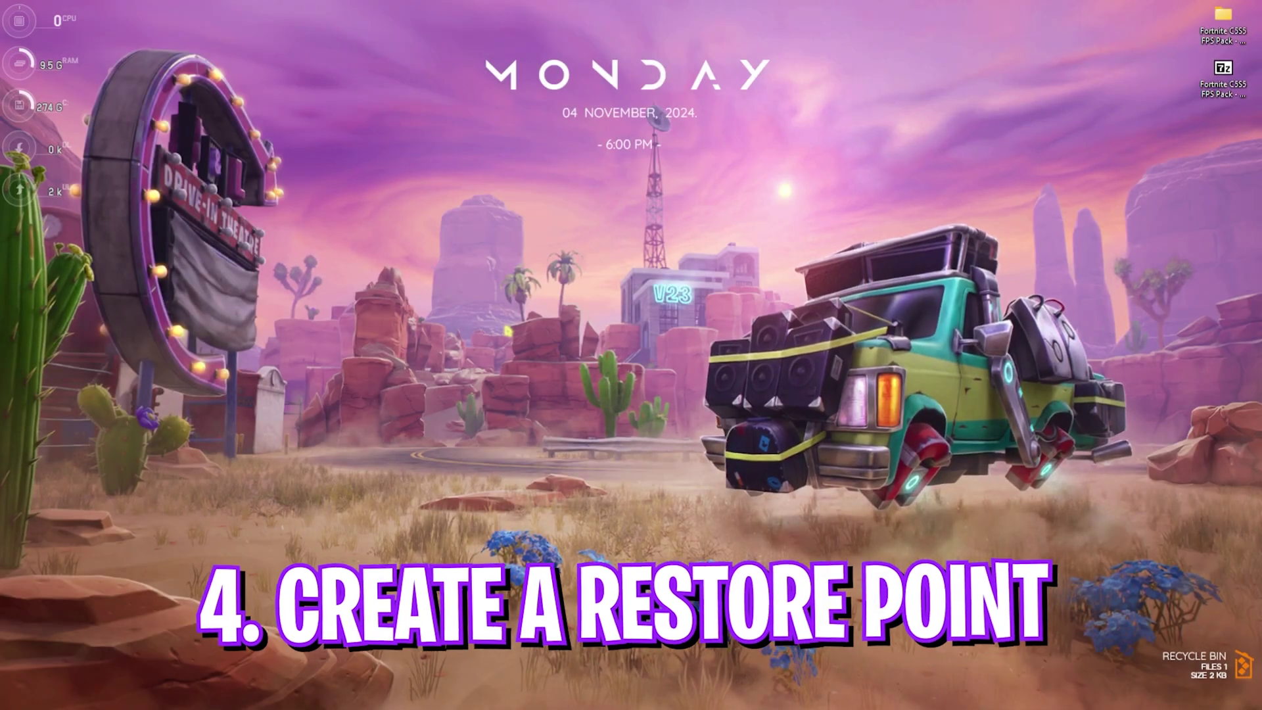
- Search 'create a restore point' and select Local Disk (C:) in System Protection
key("super")
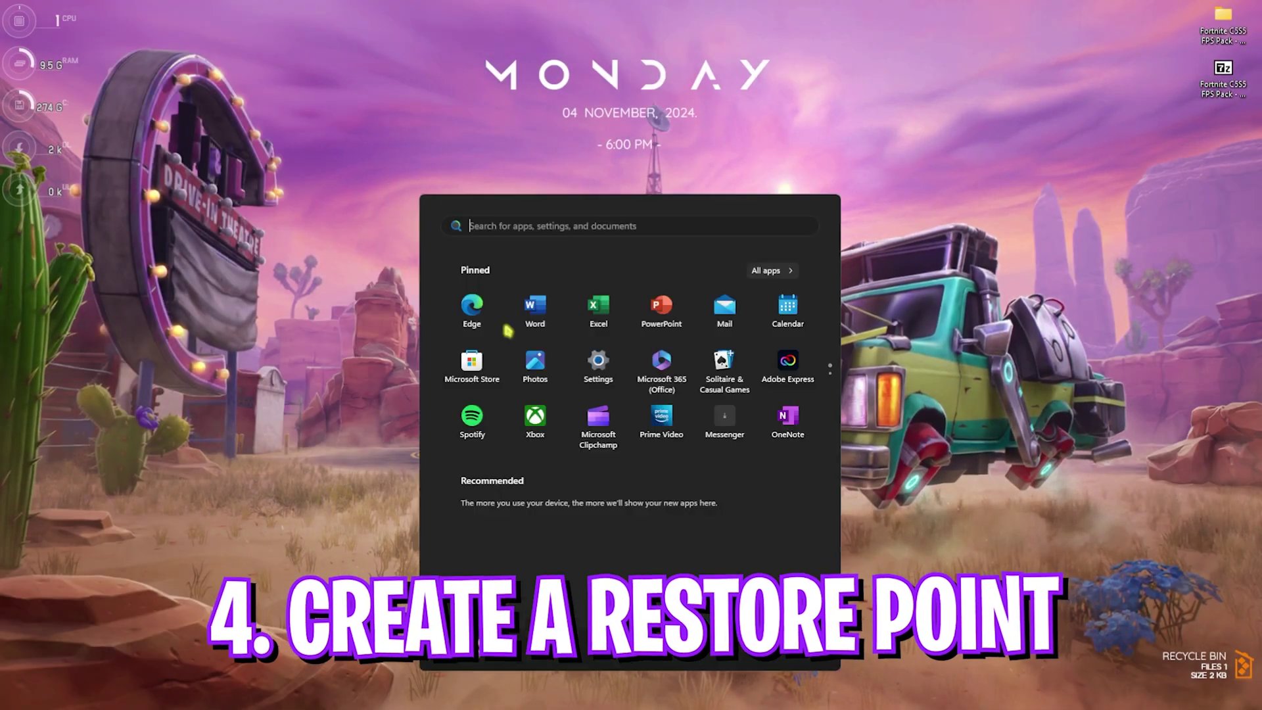
type("create a restore point")
key("Return")
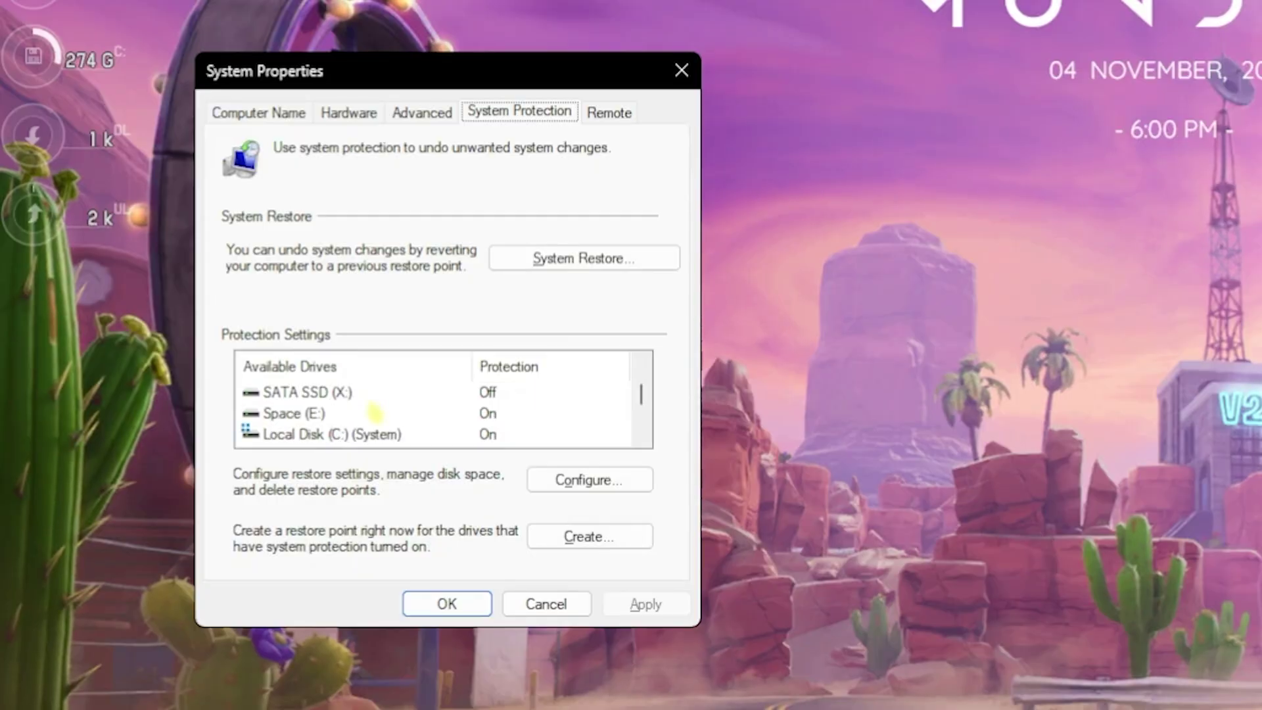
left_click(332, 434)
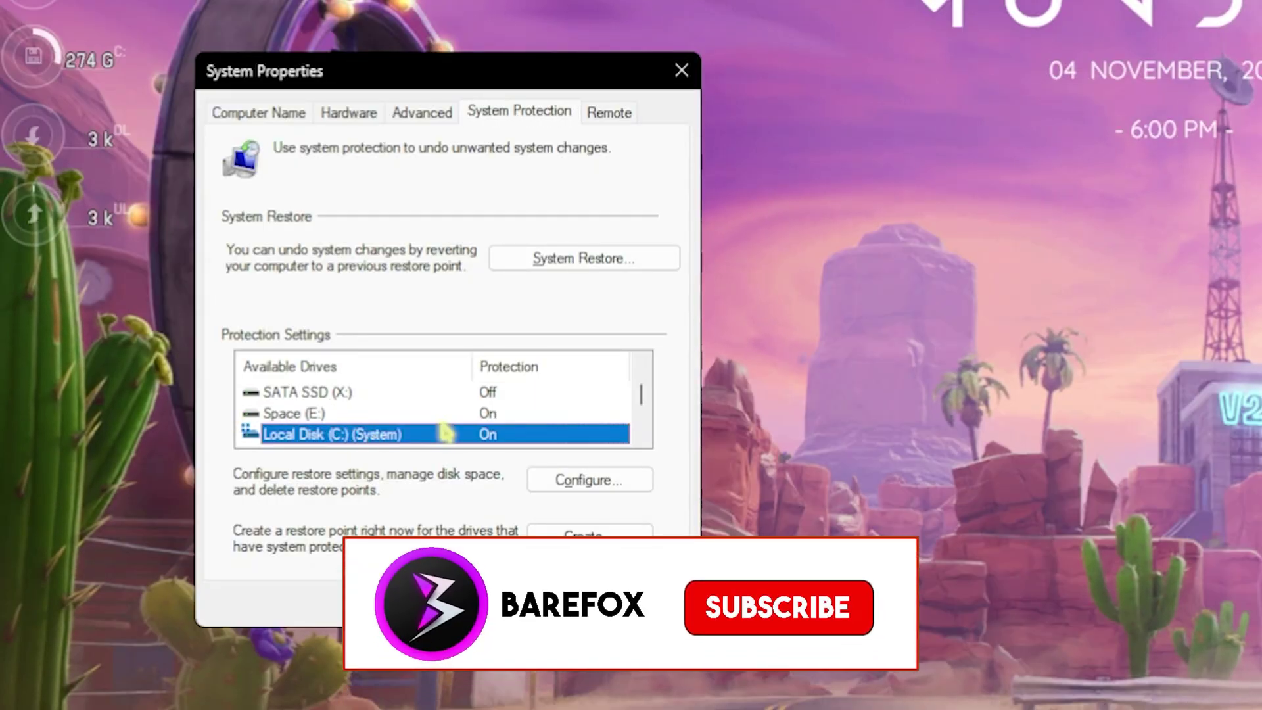
- Create a restore point named 'Fortnite', dismiss the success message and close System Properties
left_click(579, 536)
type("Fortnite")
key("Return")
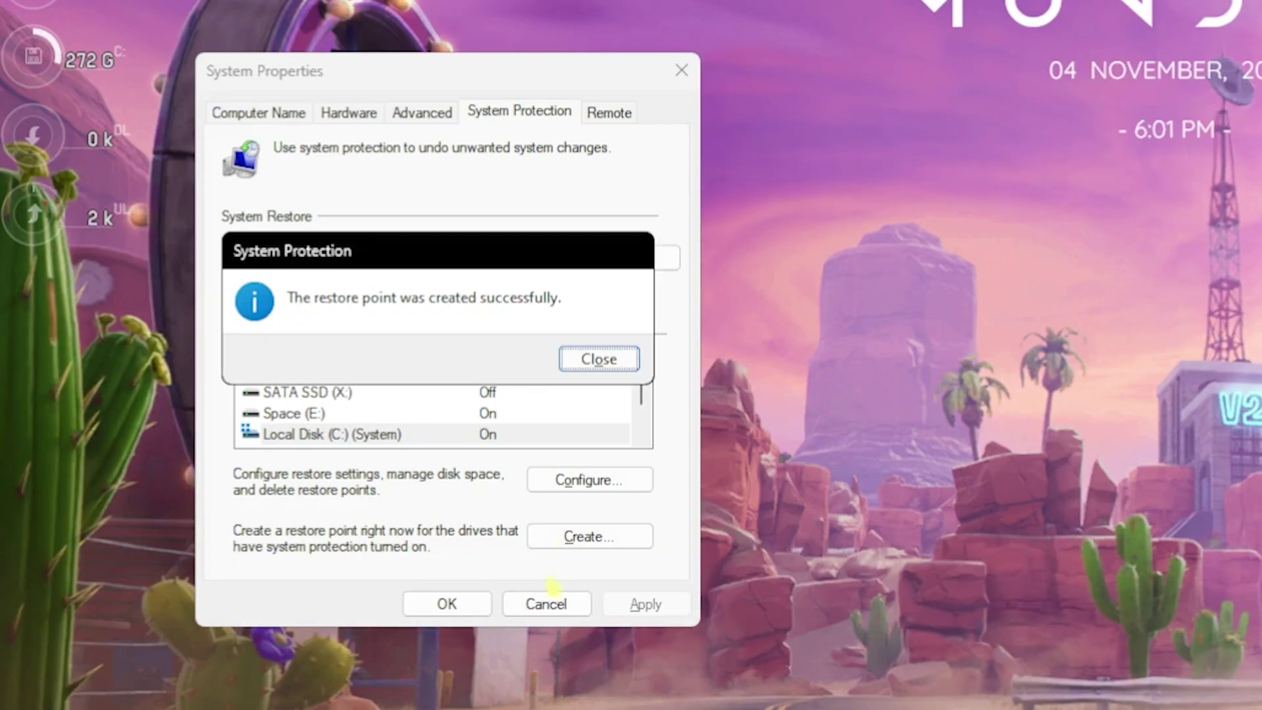
left_click(606, 368)
left_click(682, 71)
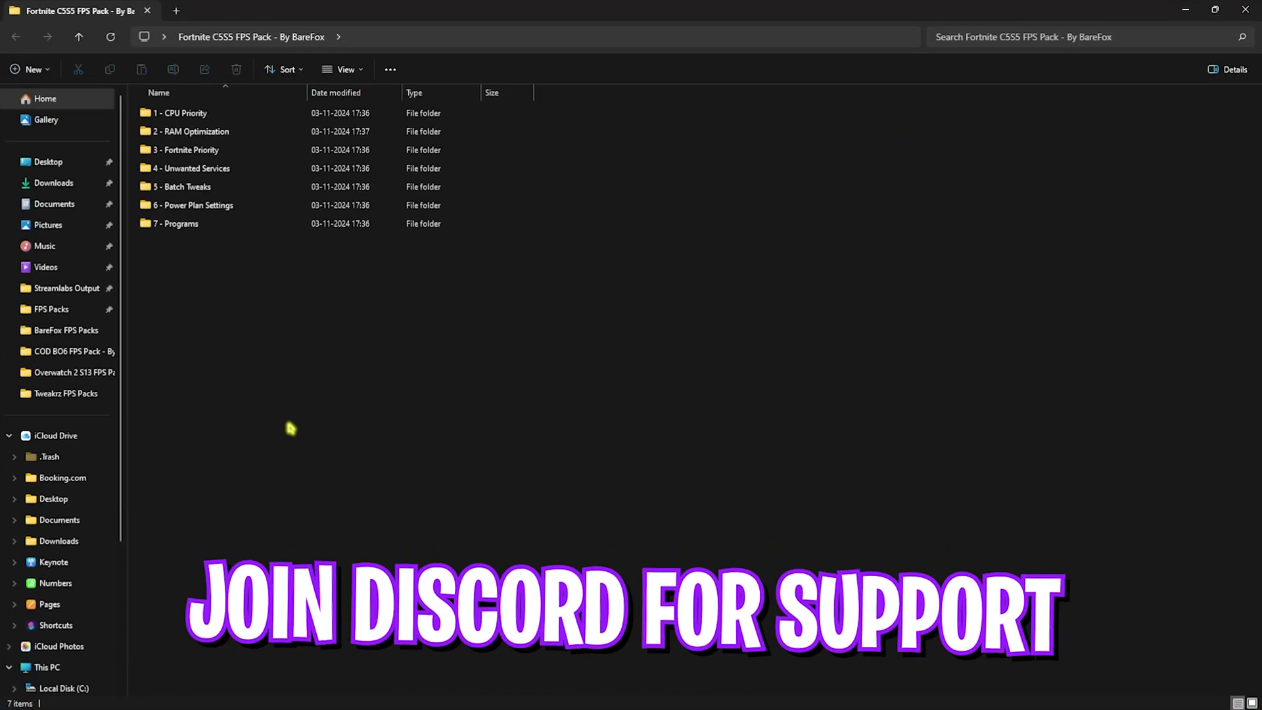
- Open the 1 - CPU Priority folder and view its AMD subfolder's registry file
left_click_drag(215, 318, 219, 138)
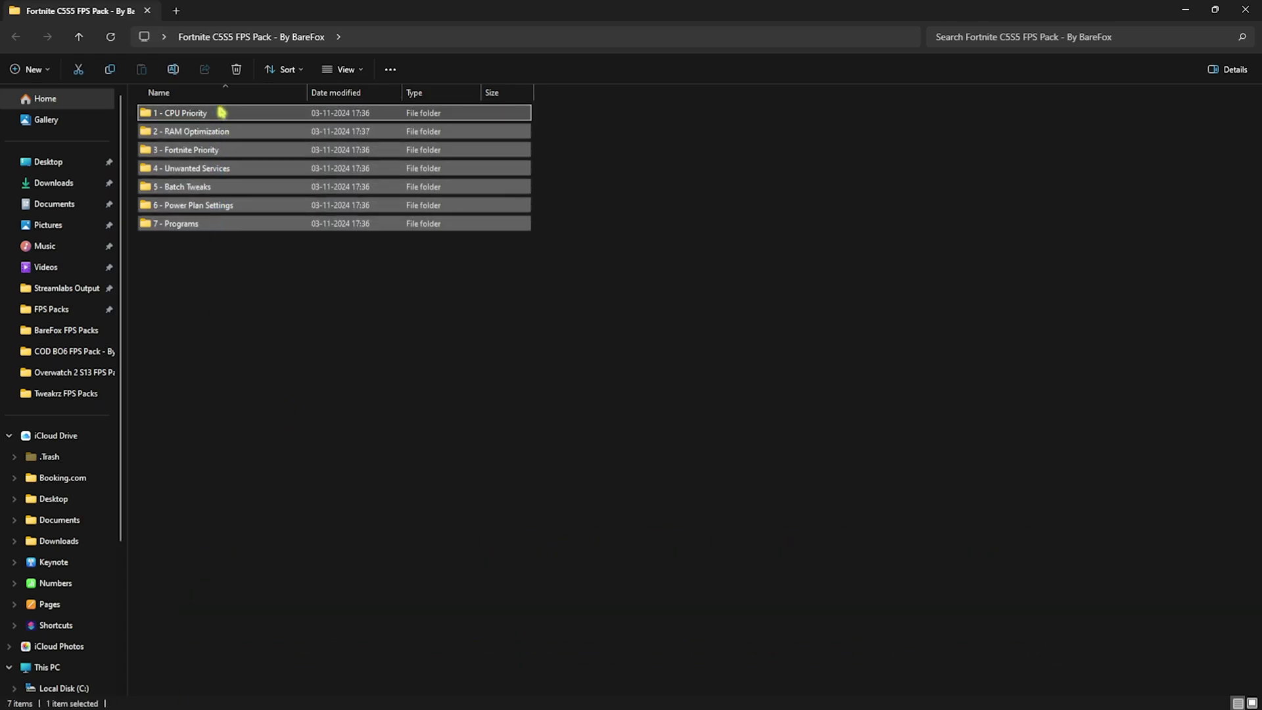
left_click(218, 299)
double_click(191, 117)
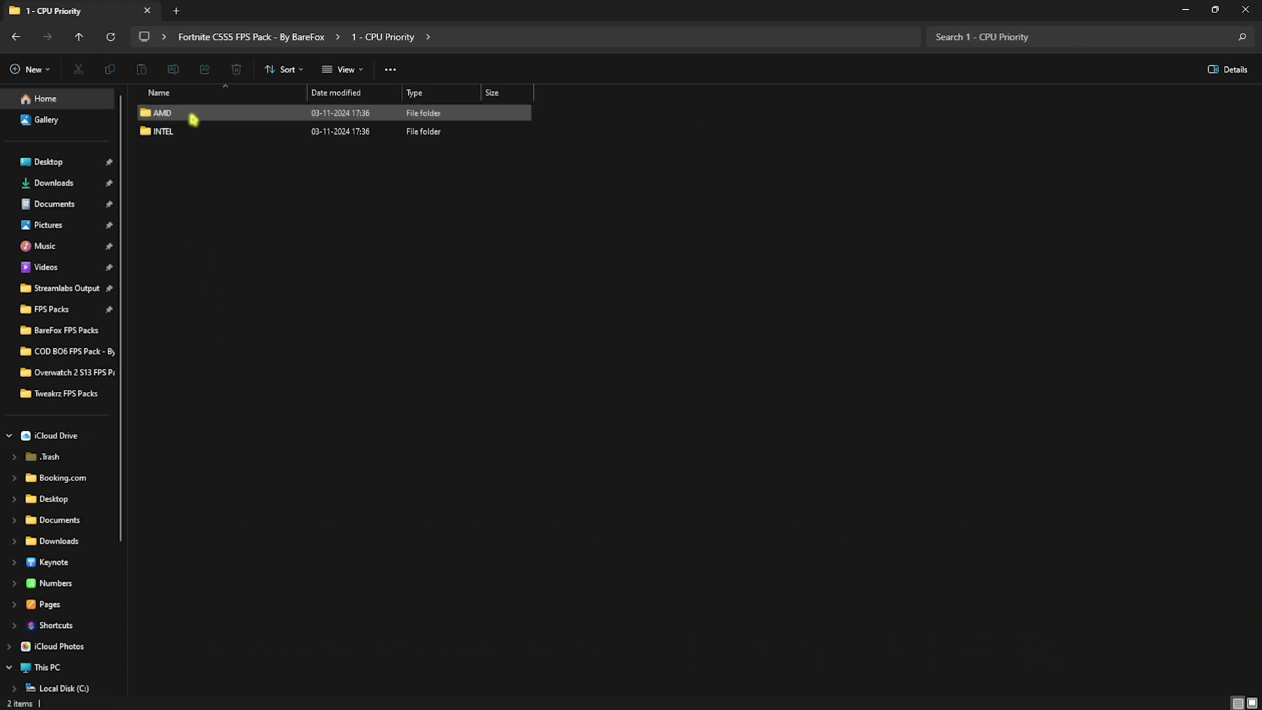
double_click(192, 119)
- View the INTEL subfolder's registry file, then return to 1 - CPU Priority
left_click(392, 45)
left_click(185, 187)
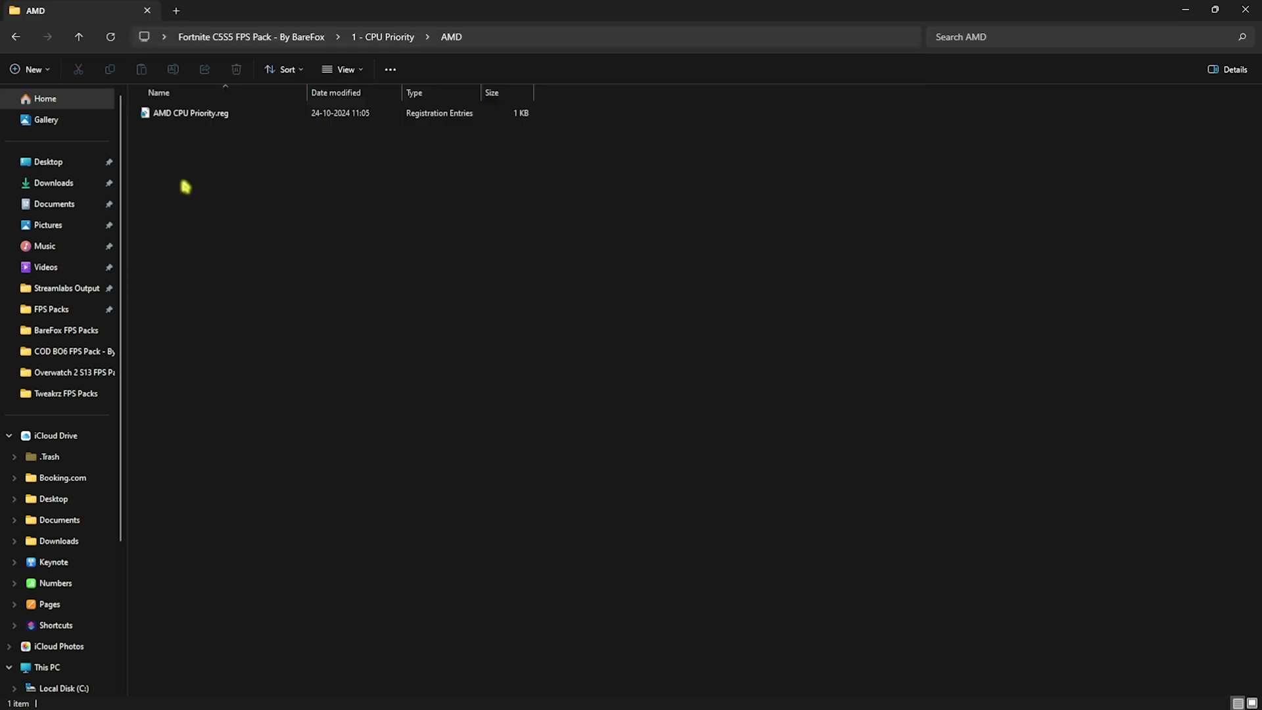
left_click(402, 37)
double_click(187, 133)
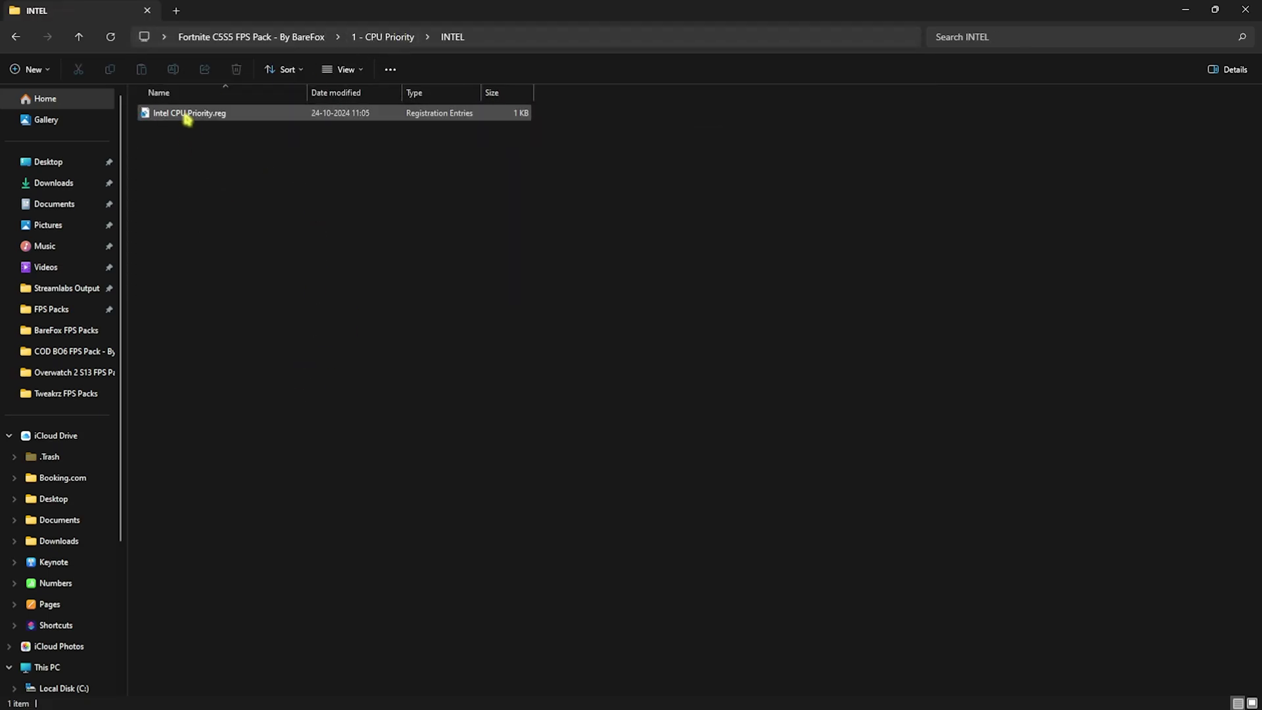
left_click(397, 40)
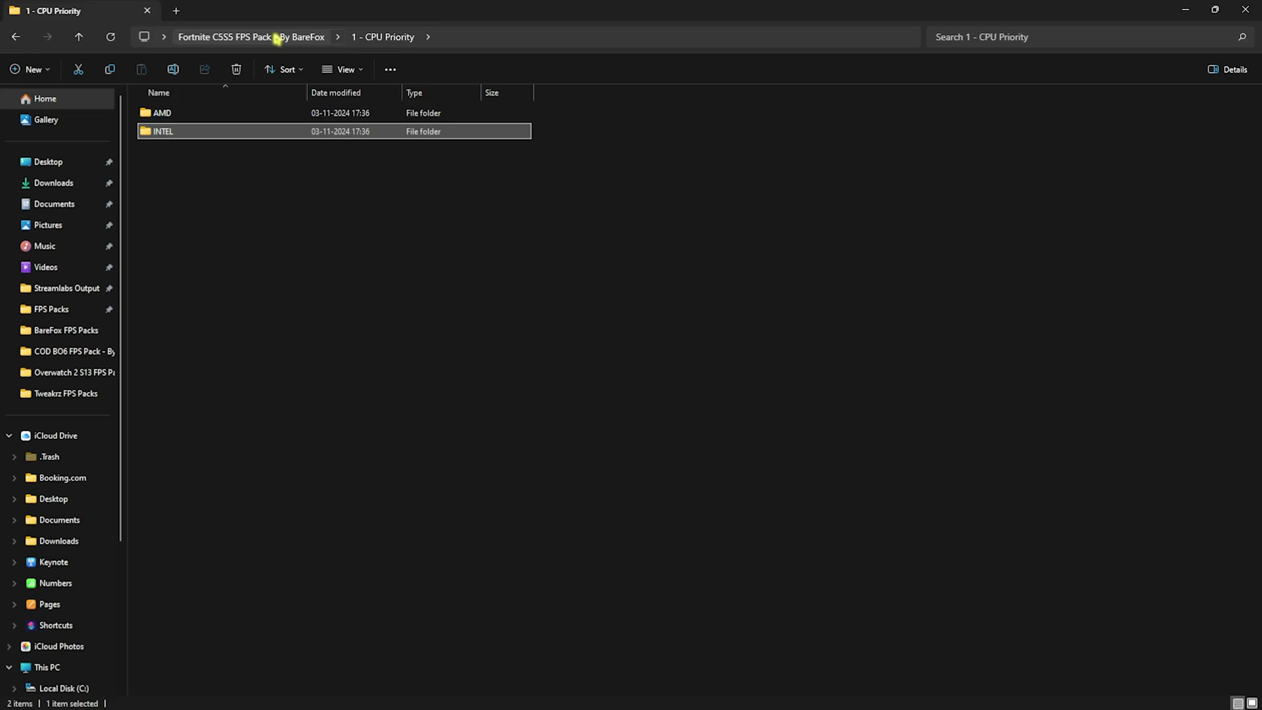
- Open 2 - RAM Optimization from the pack folder and point out 32GB Ram.reg and 12GB Ram.reg
left_click(278, 39)
double_click(192, 132)
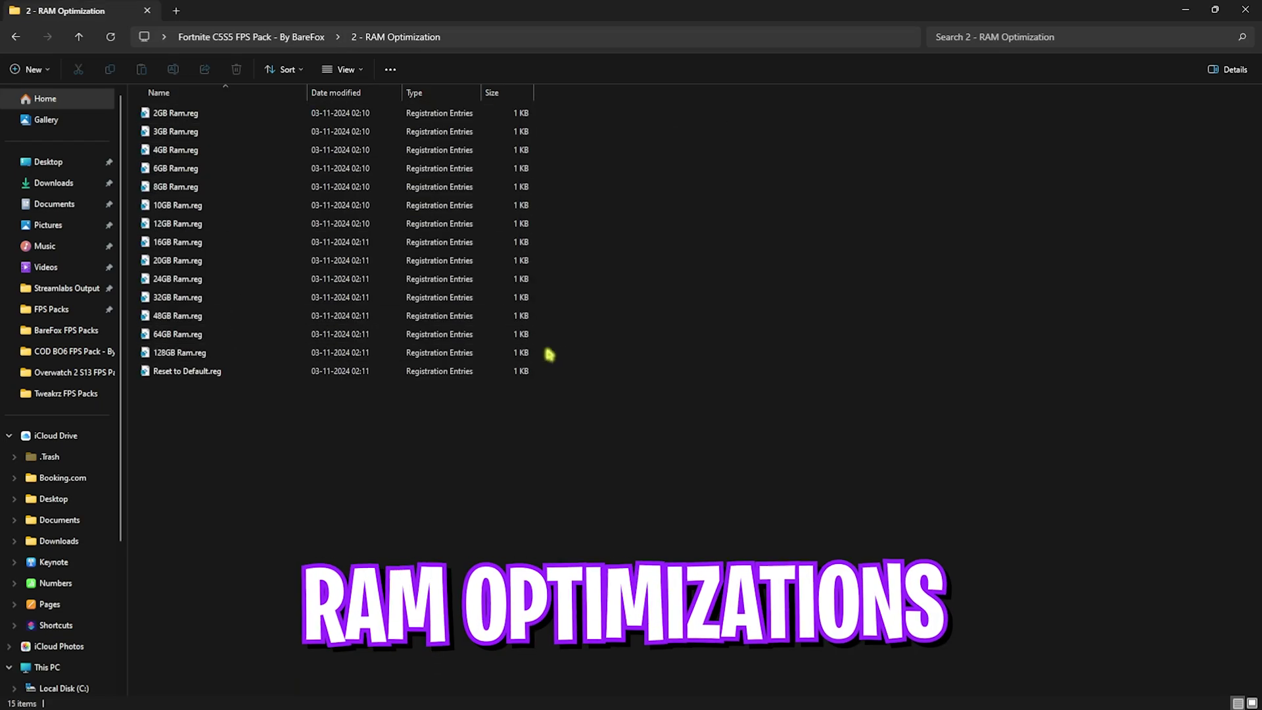
left_click_drag(560, 356, 537, 113)
left_click(635, 180)
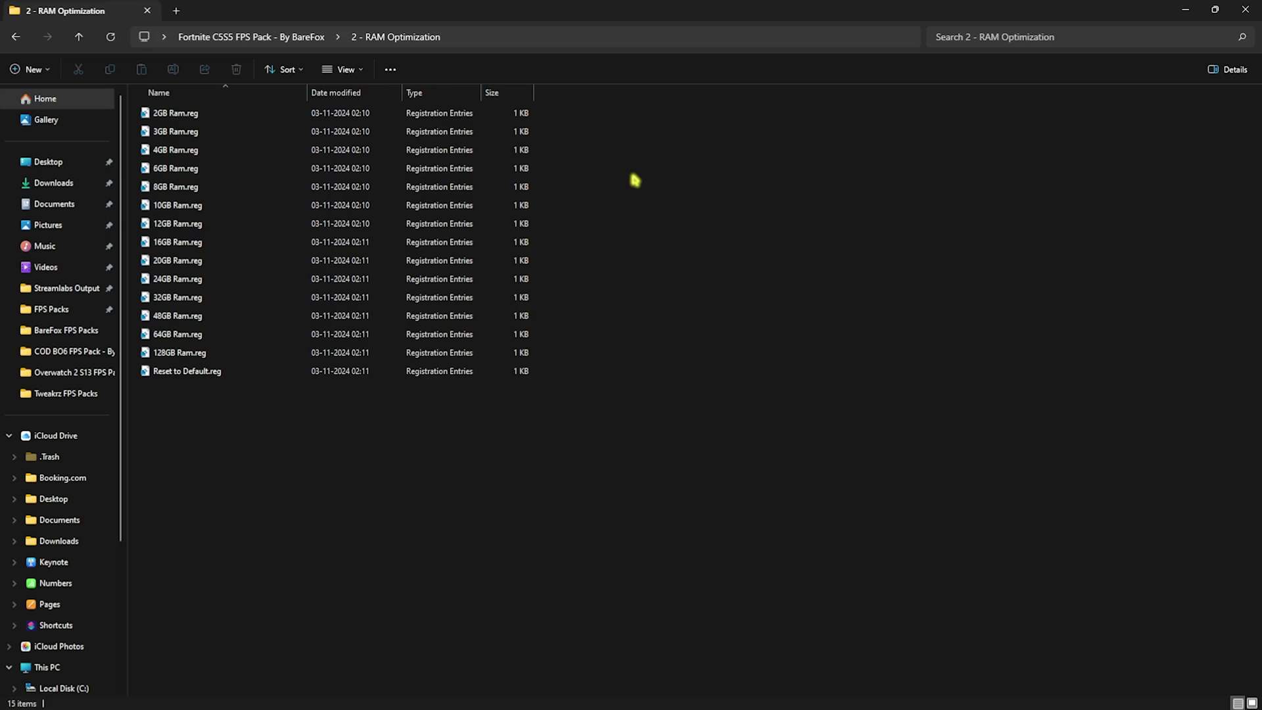
left_click(226, 297)
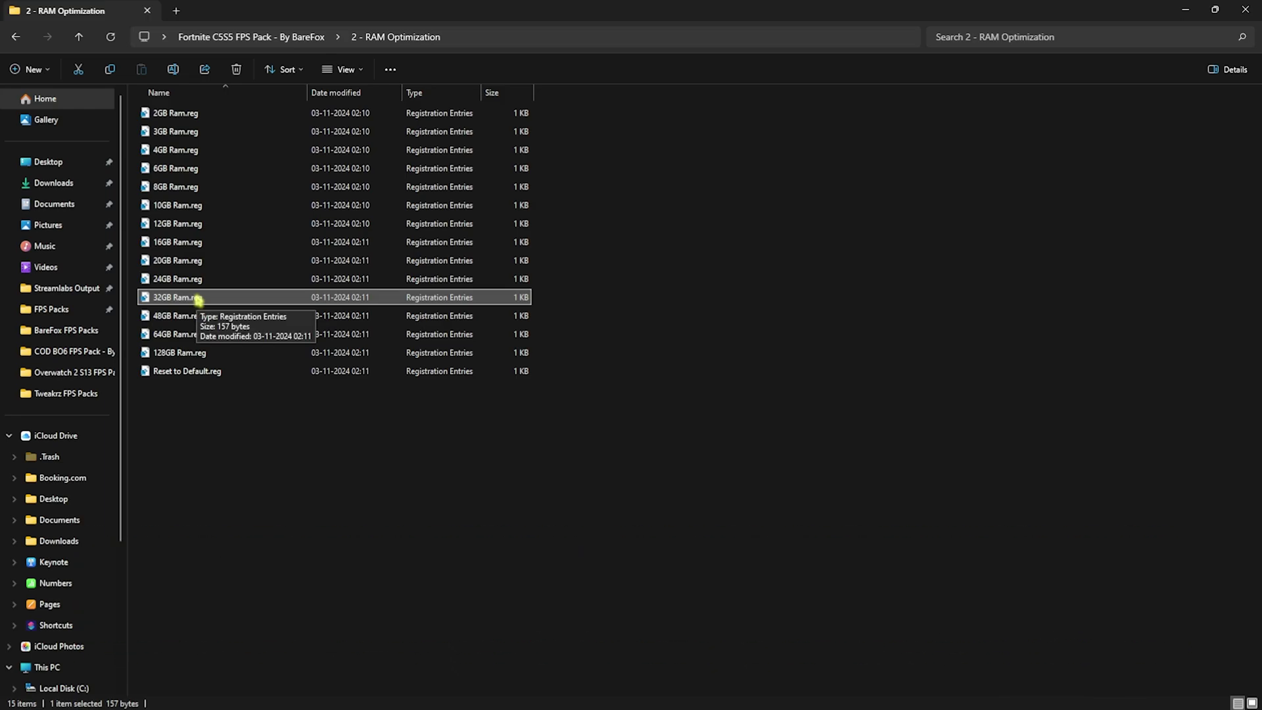
left_click(201, 225)
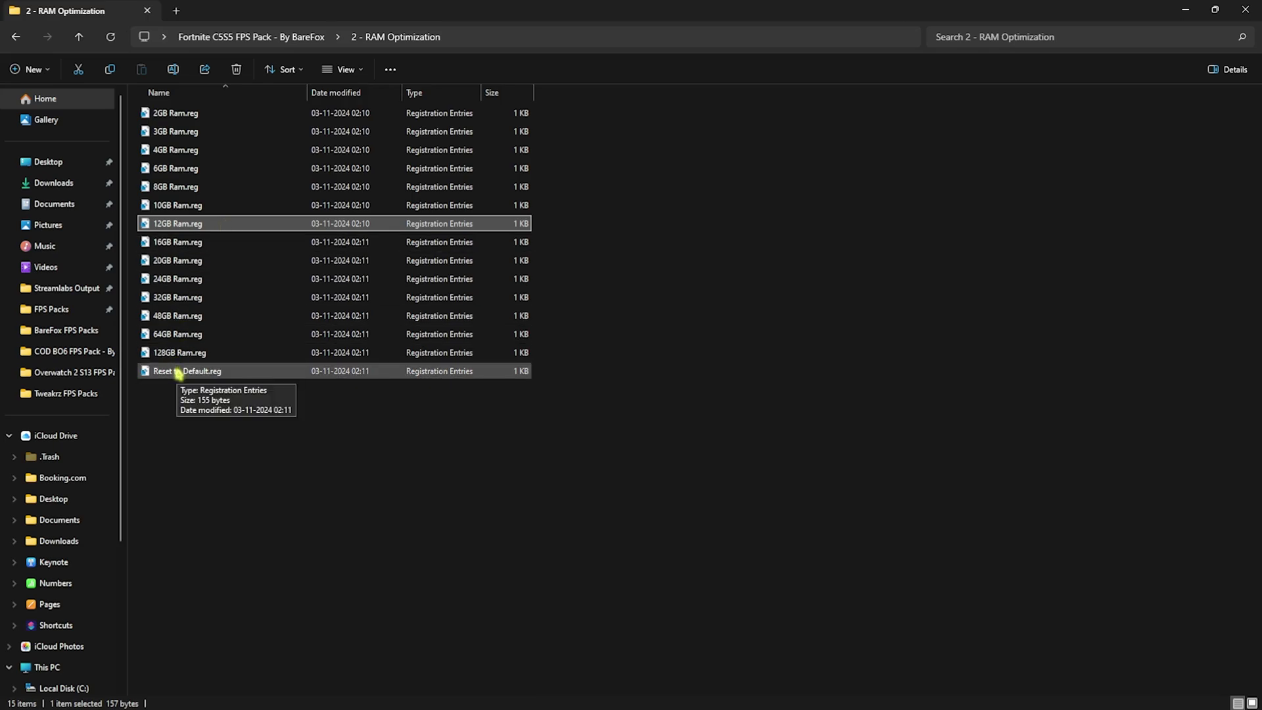
- Go up to the pack folder, open 3 - Fortnite Priority and highlight its priority .reg files
key("alt+Up")
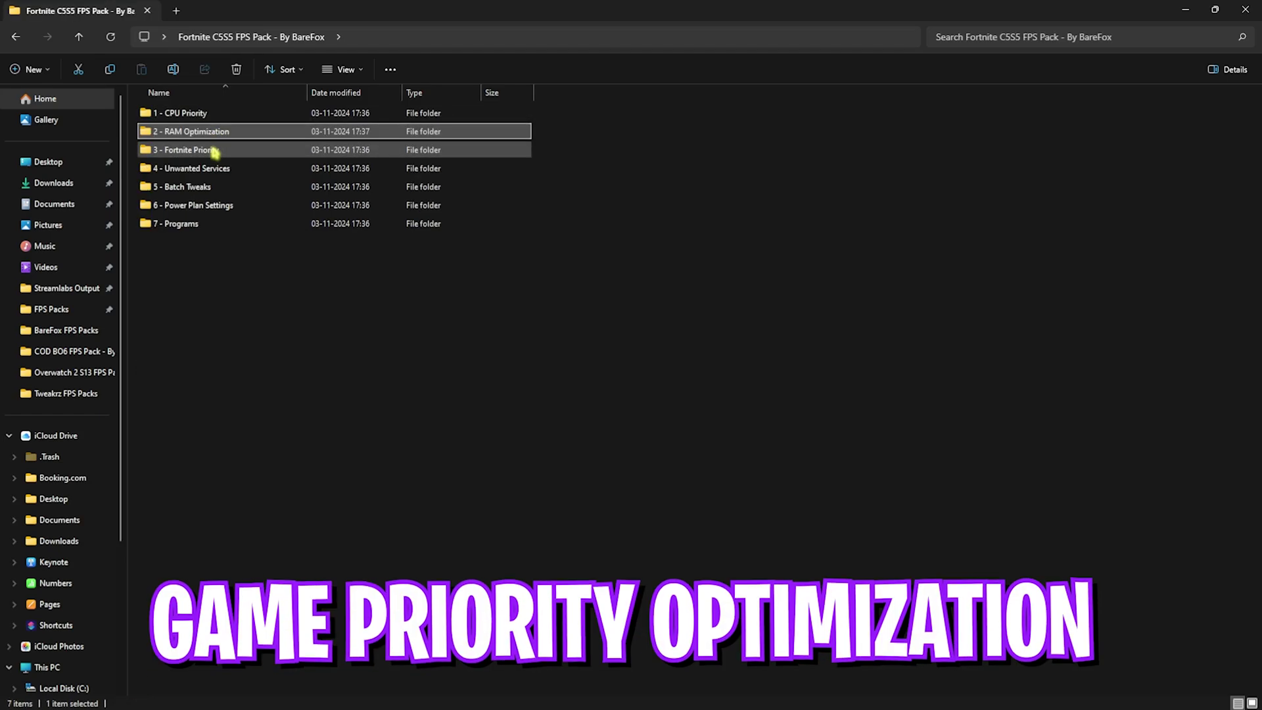
double_click(214, 151)
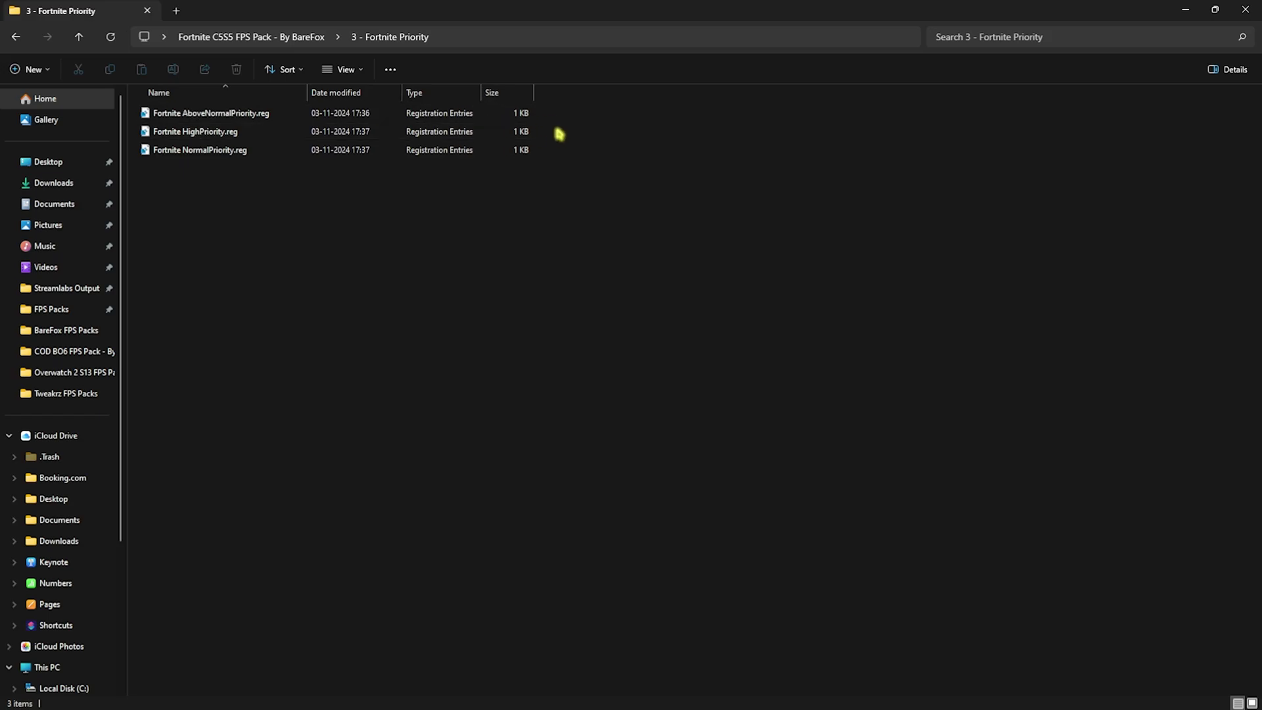
mouse_move(558, 132)
left_mouse_down()
mouse_move(530, 101)
mouse_move(575, 135)
left_mouse_up()
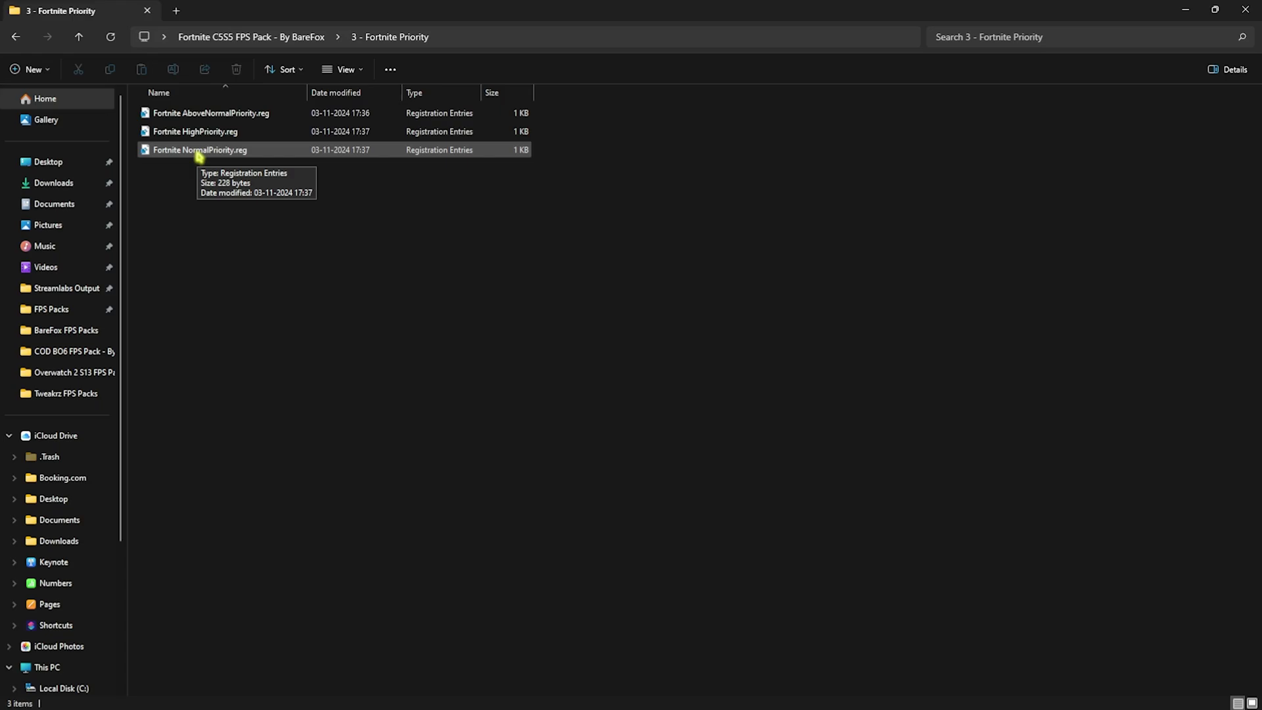
- Open 4 - Unwanted Services and look over its nine service-disabling .reg files, including Bluetooth and Printer
key("alt+Left")
double_click(234, 169)
left_click_drag(234, 322, 248, 132)
left_click_drag(380, 368, 261, 132)
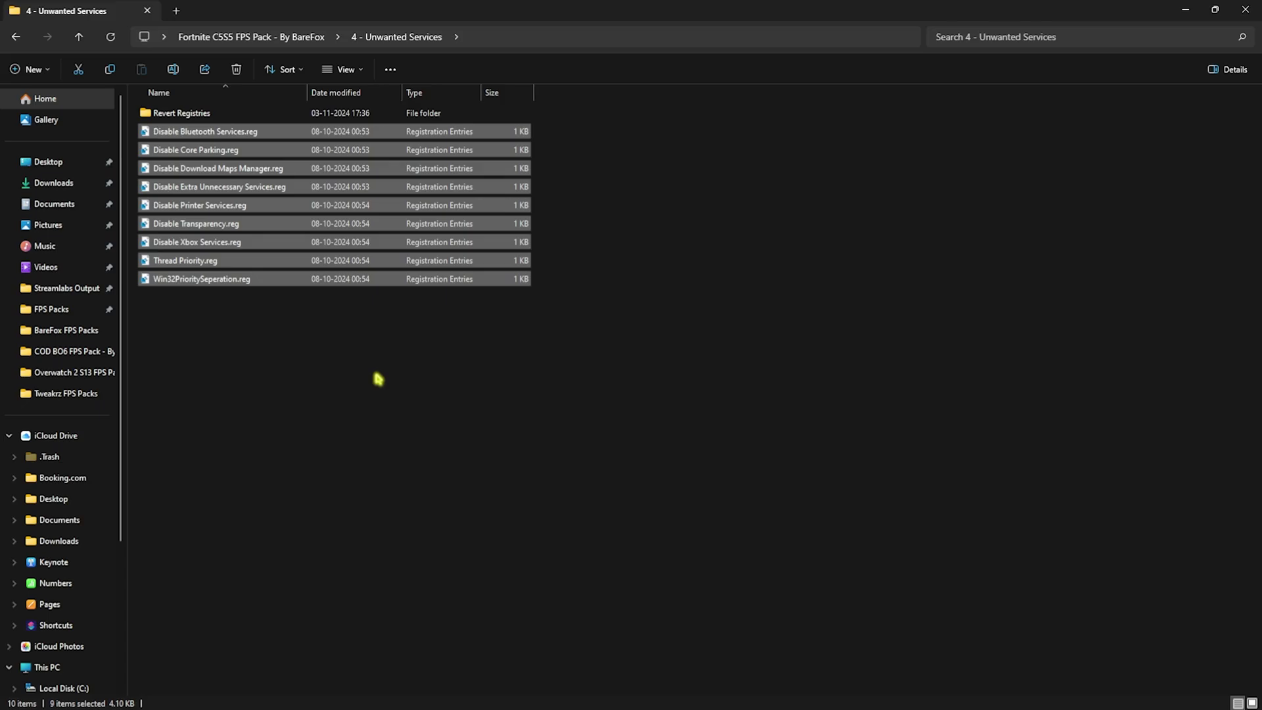
left_click(267, 368)
left_click(231, 131)
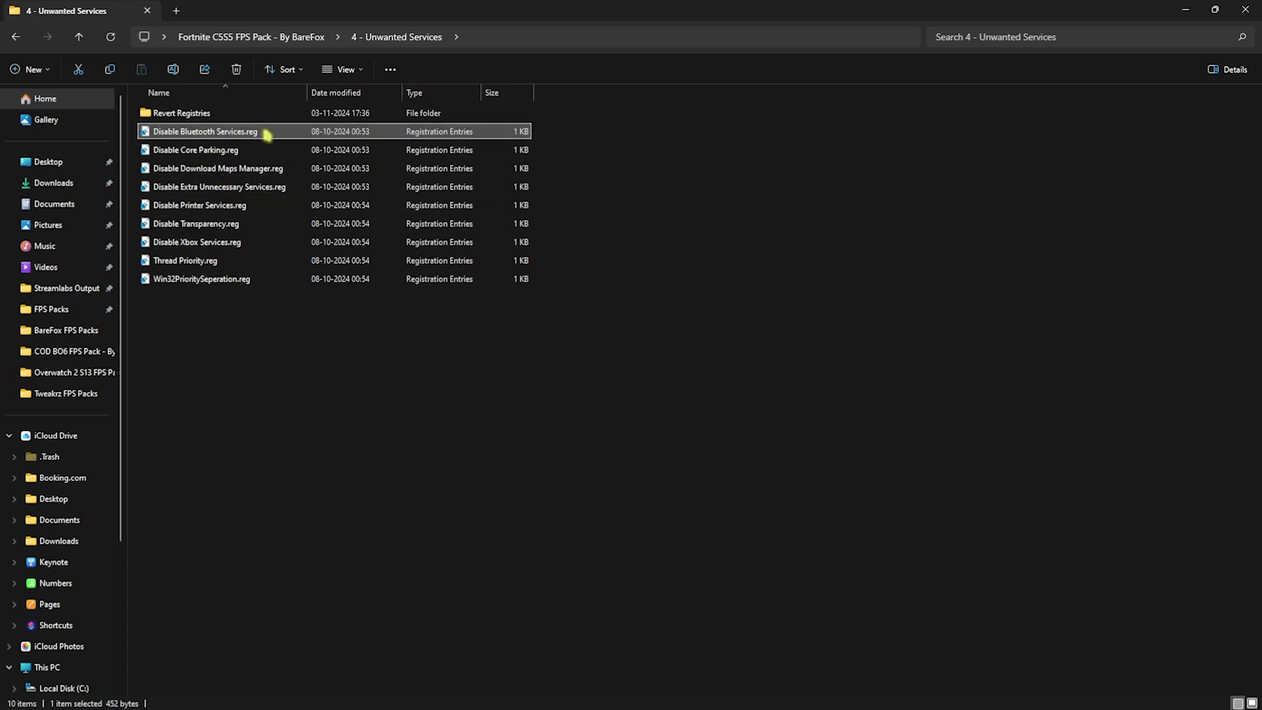
left_click(233, 206)
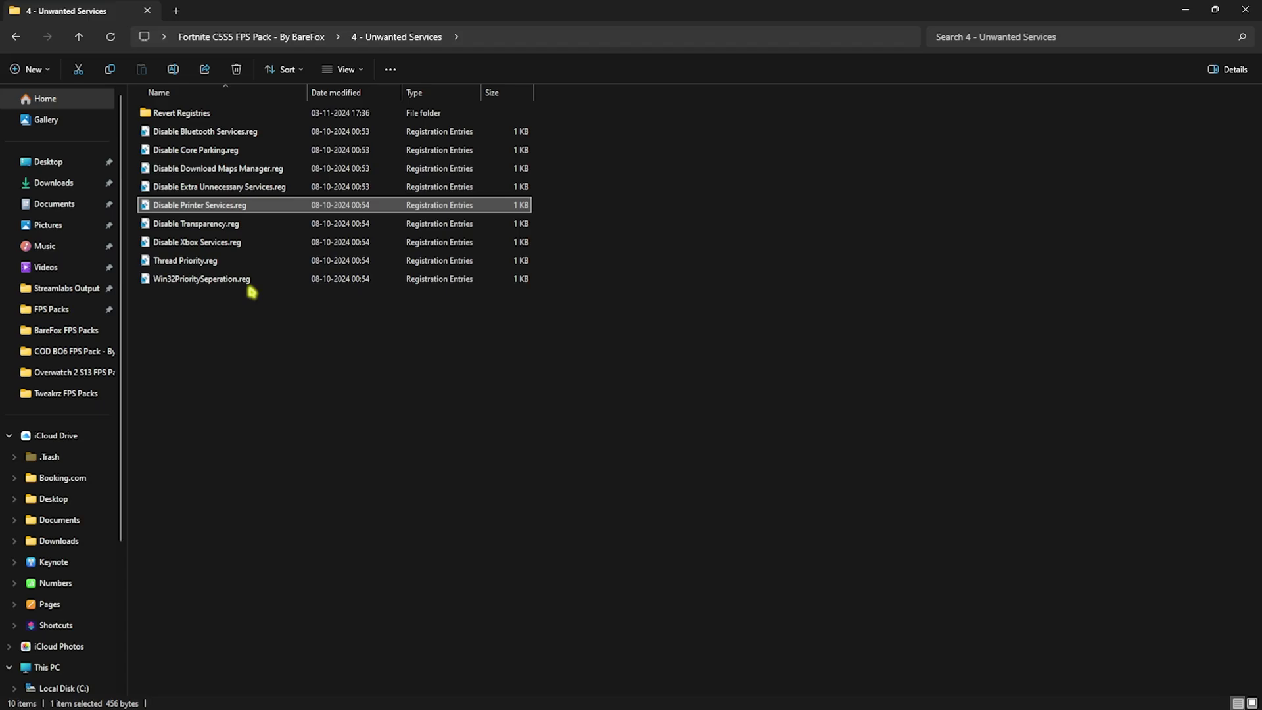
- Review the six Enable registry files in the Revert Registries subfolder
double_click(201, 116)
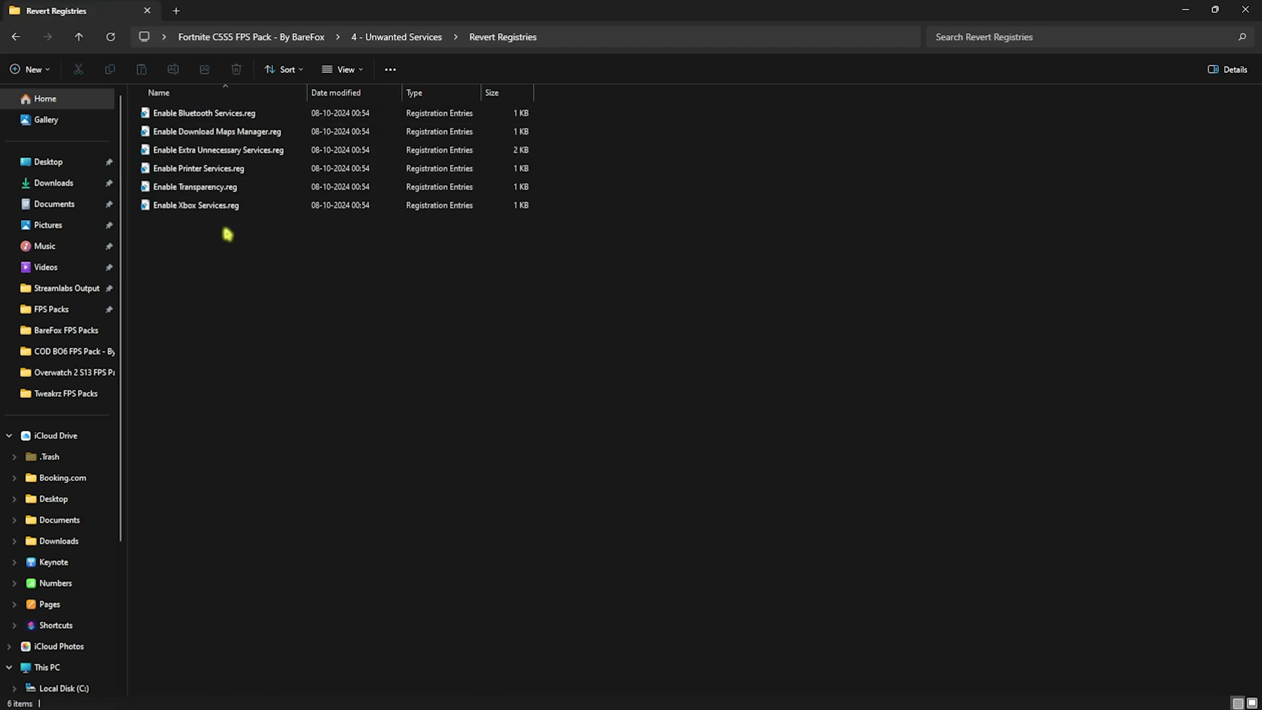
left_click_drag(236, 244, 234, 116)
left_click(341, 282)
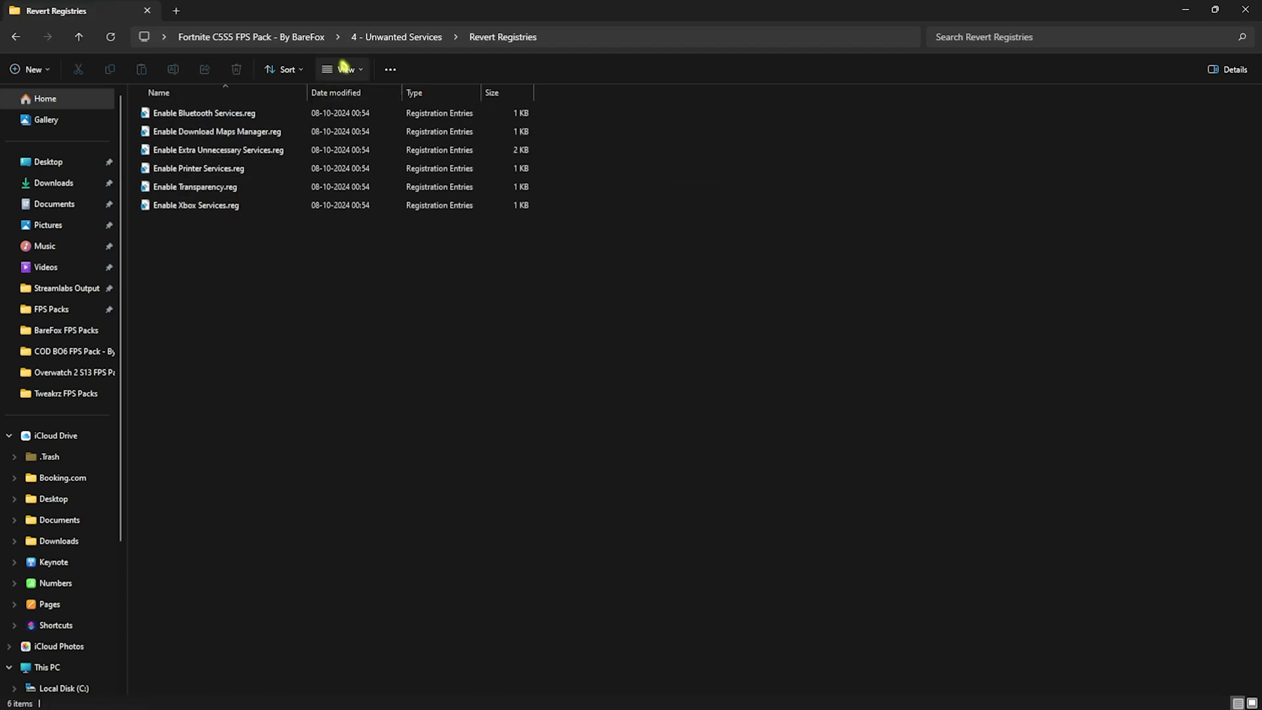
- Open 5 - Batch Tweaks and read the commands in BCD Tweaks.cmd using Notepad
left_click(252, 41)
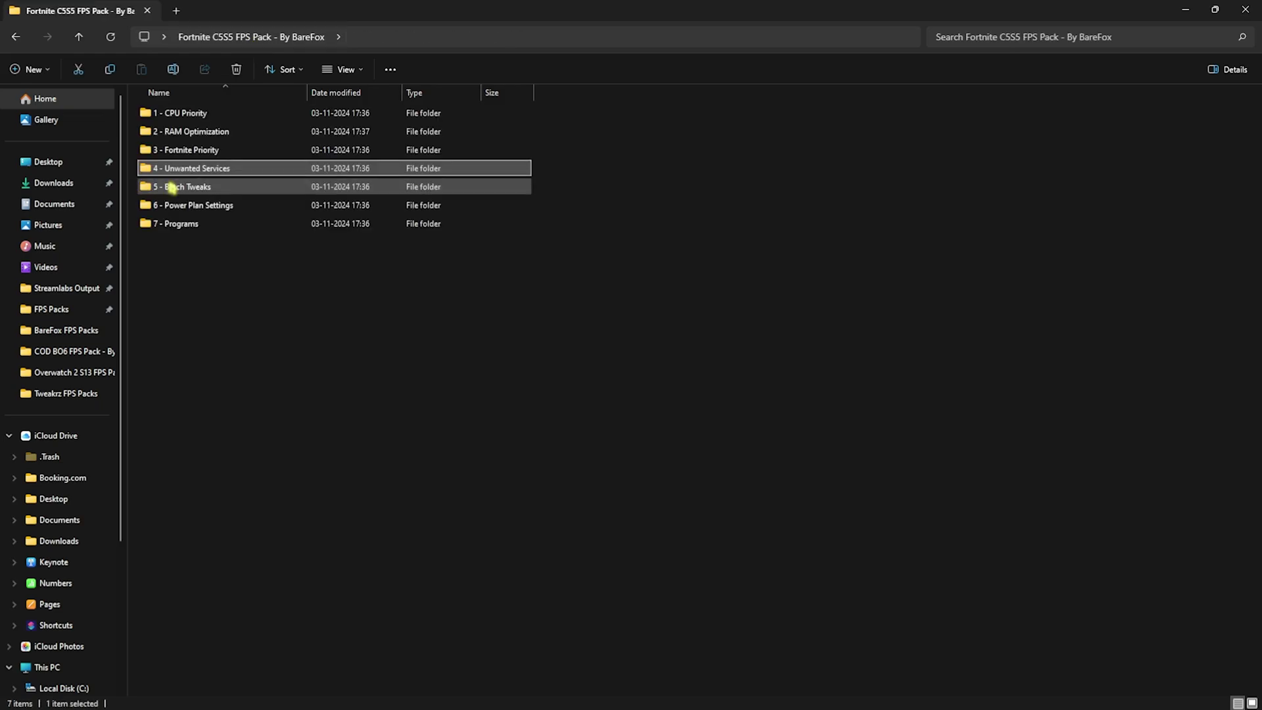
double_click(204, 187)
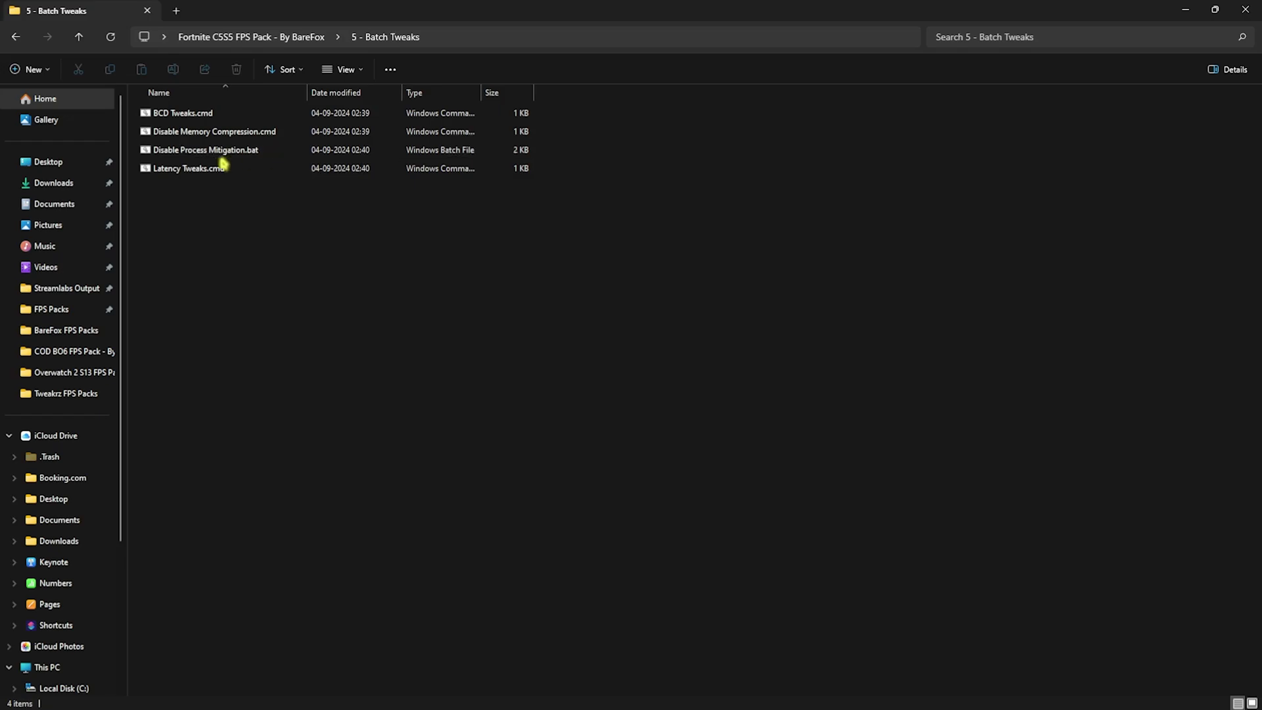
right_click(212, 115)
left_click(263, 322)
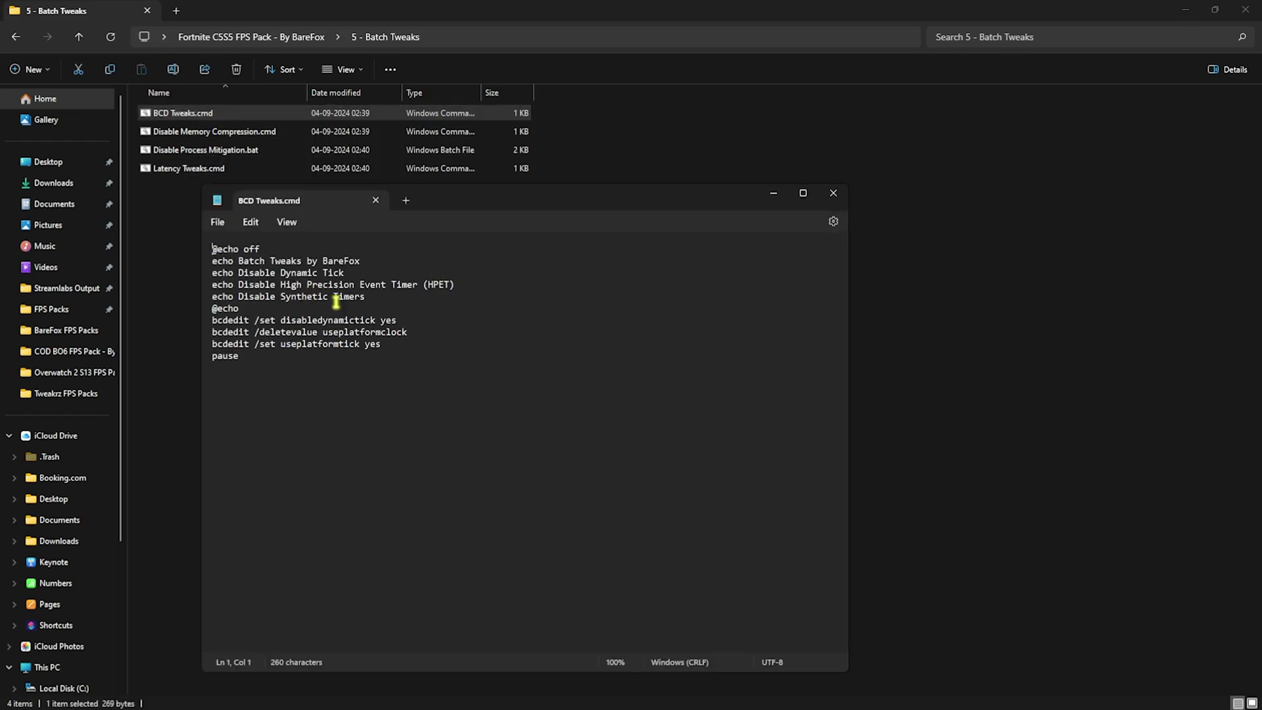
left_click_drag(396, 347, 236, 266)
left_click(322, 287)
left_click(376, 201)
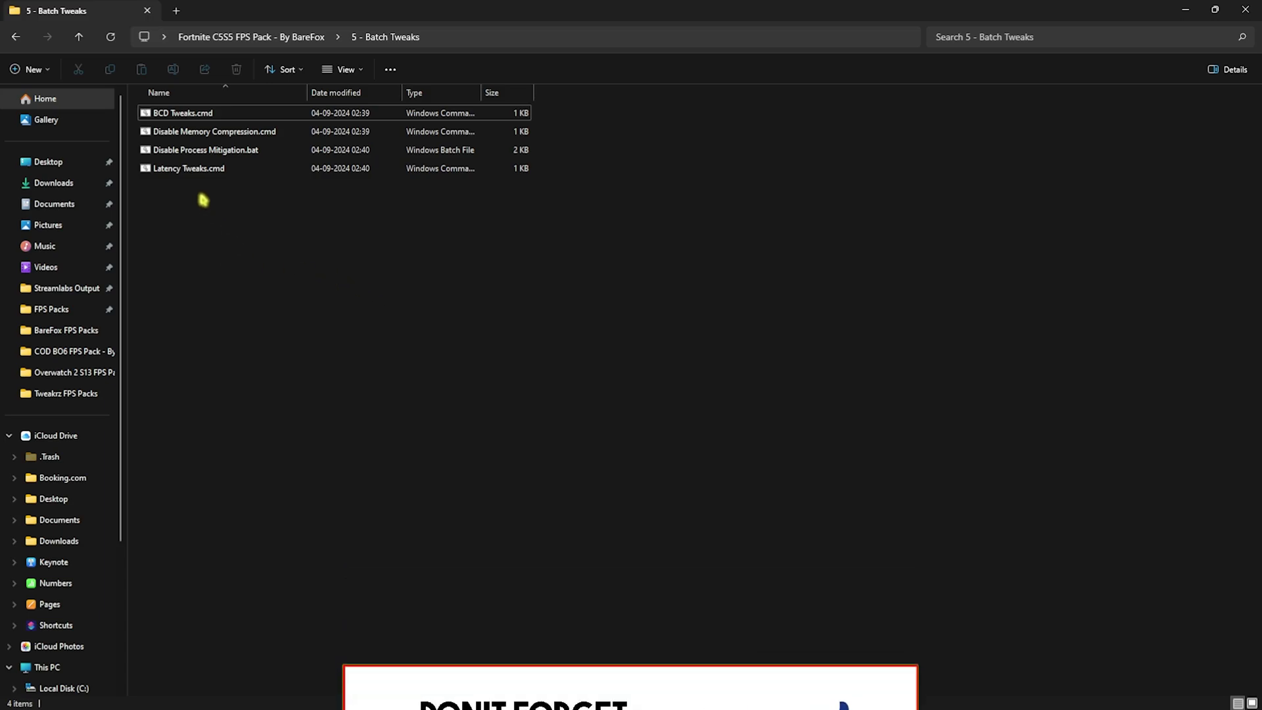
- Look over the four batch tweak scripts and bring up BCD Tweaks.cmd's actions again
left_click_drag(232, 249, 223, 110)
left_click(241, 236)
right_click(224, 118)
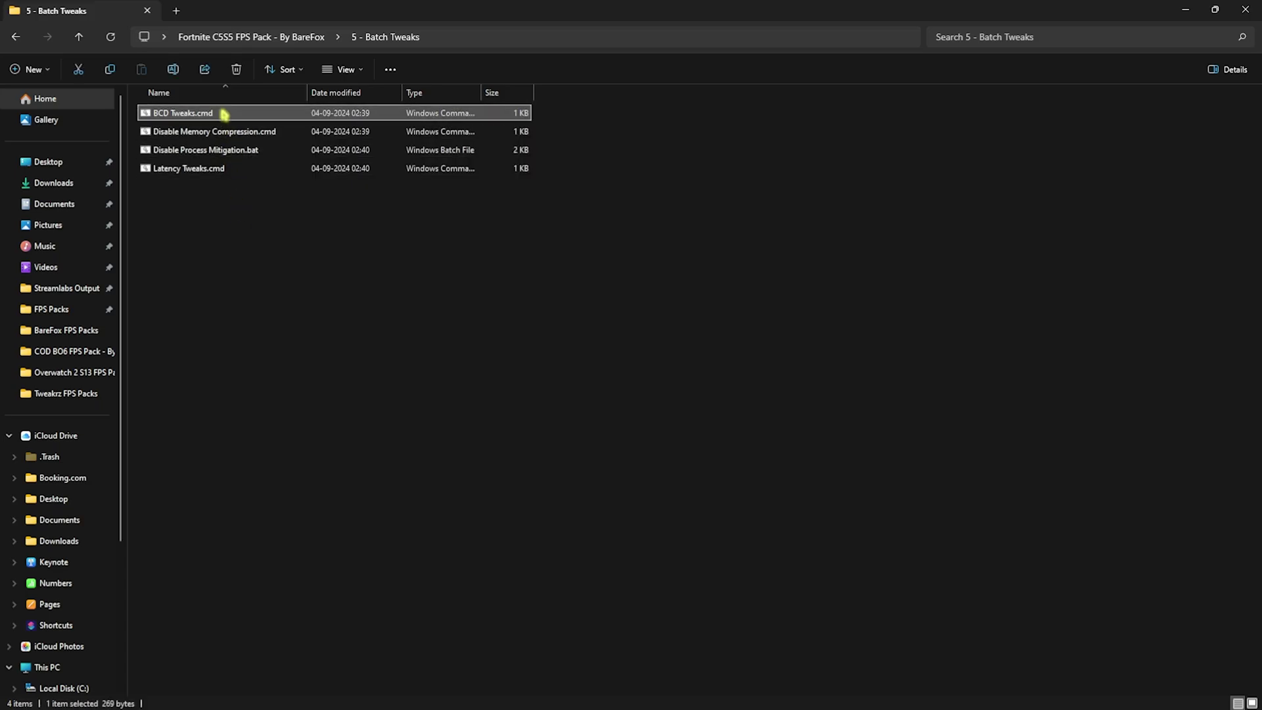
- Open 6 - Power Plan Settings and use the Power Plans shortcut to verify Ultimate Performance is selected
left_click(212, 212)
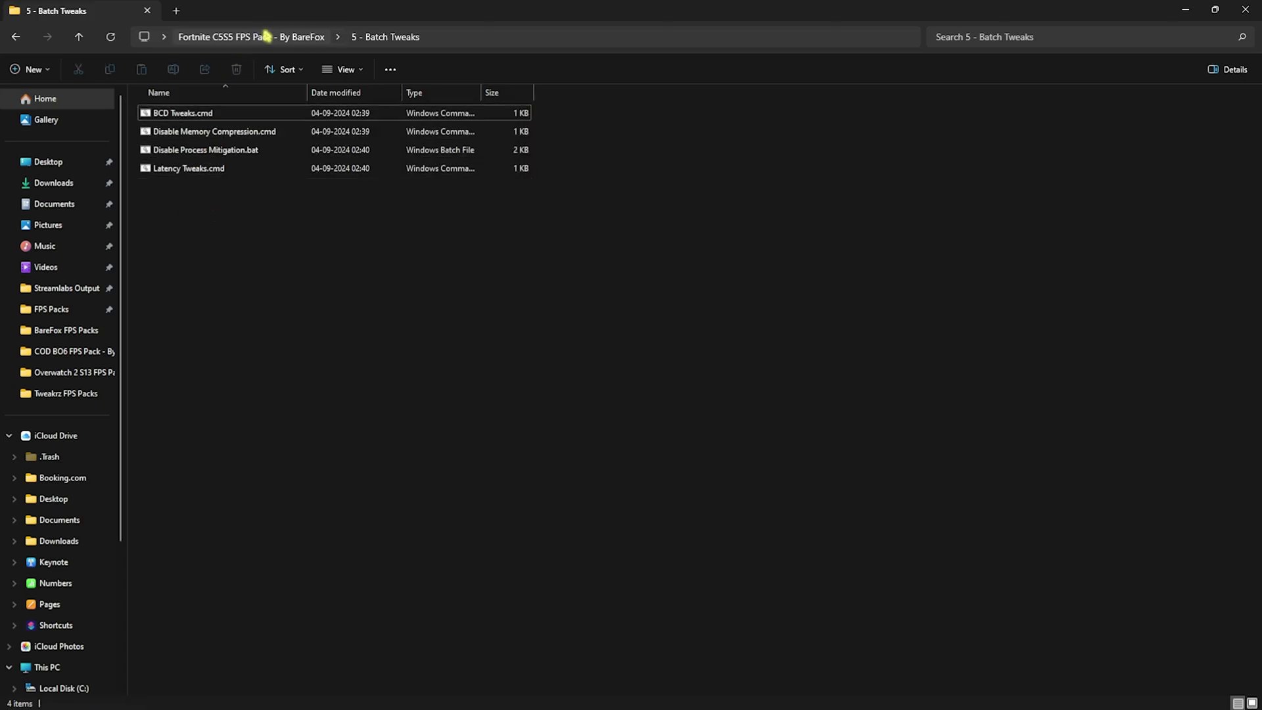
left_click(263, 37)
double_click(172, 203)
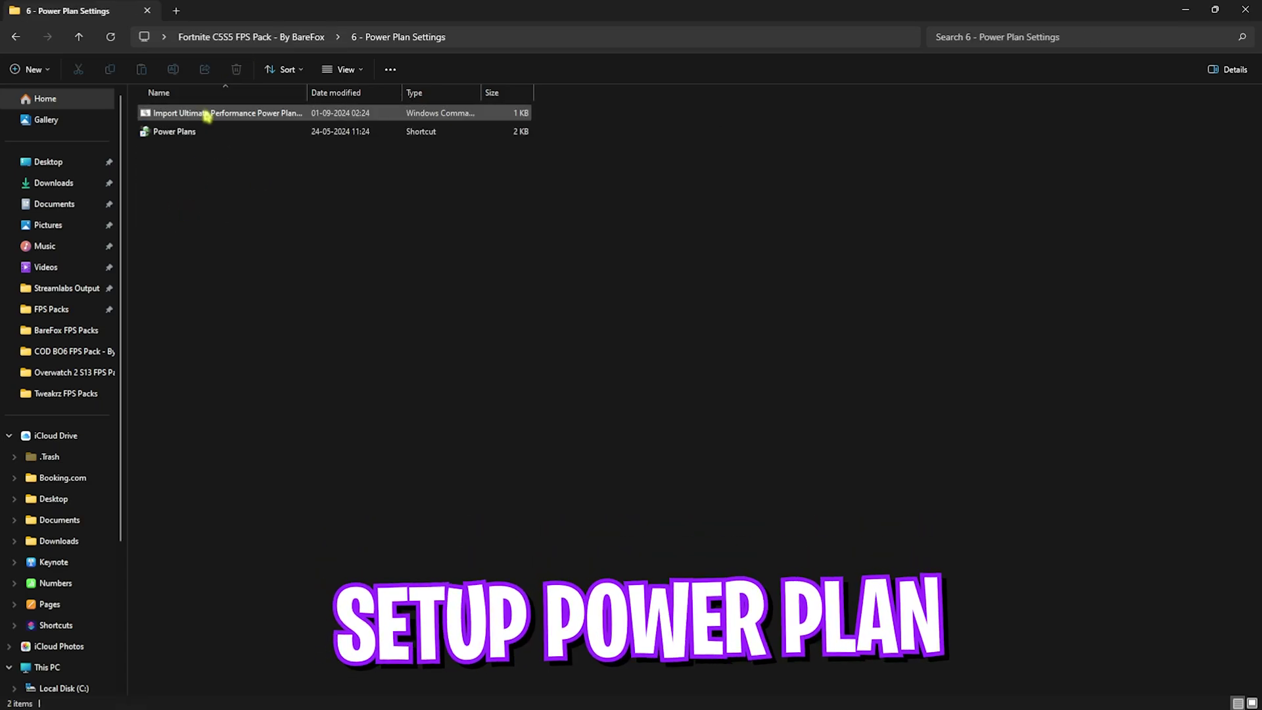
right_click(238, 117)
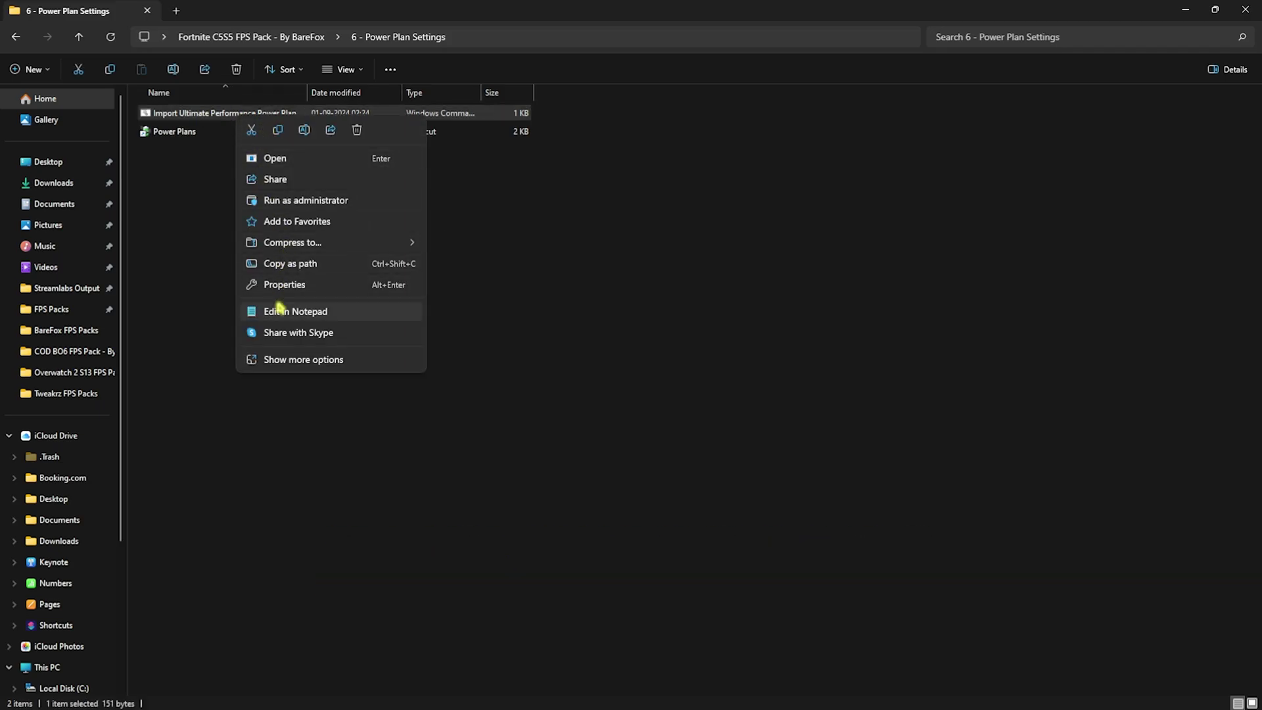
left_click(195, 250)
left_click(181, 131)
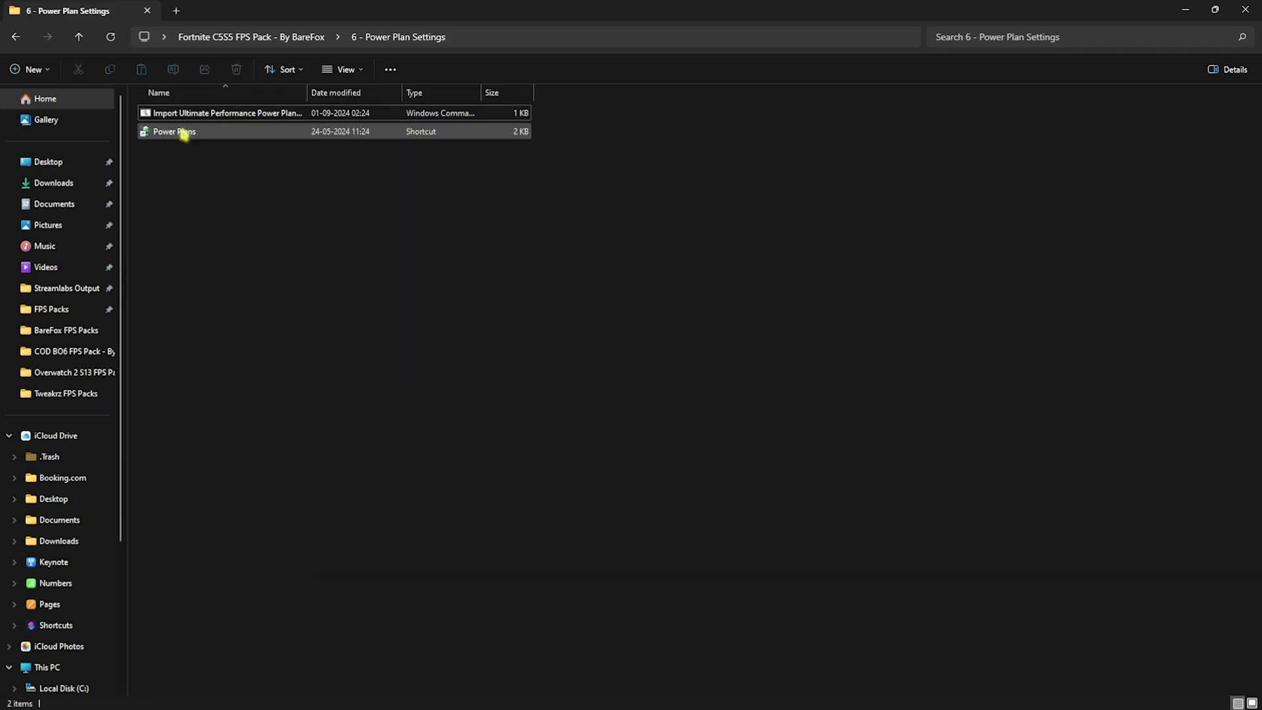
double_click(238, 132)
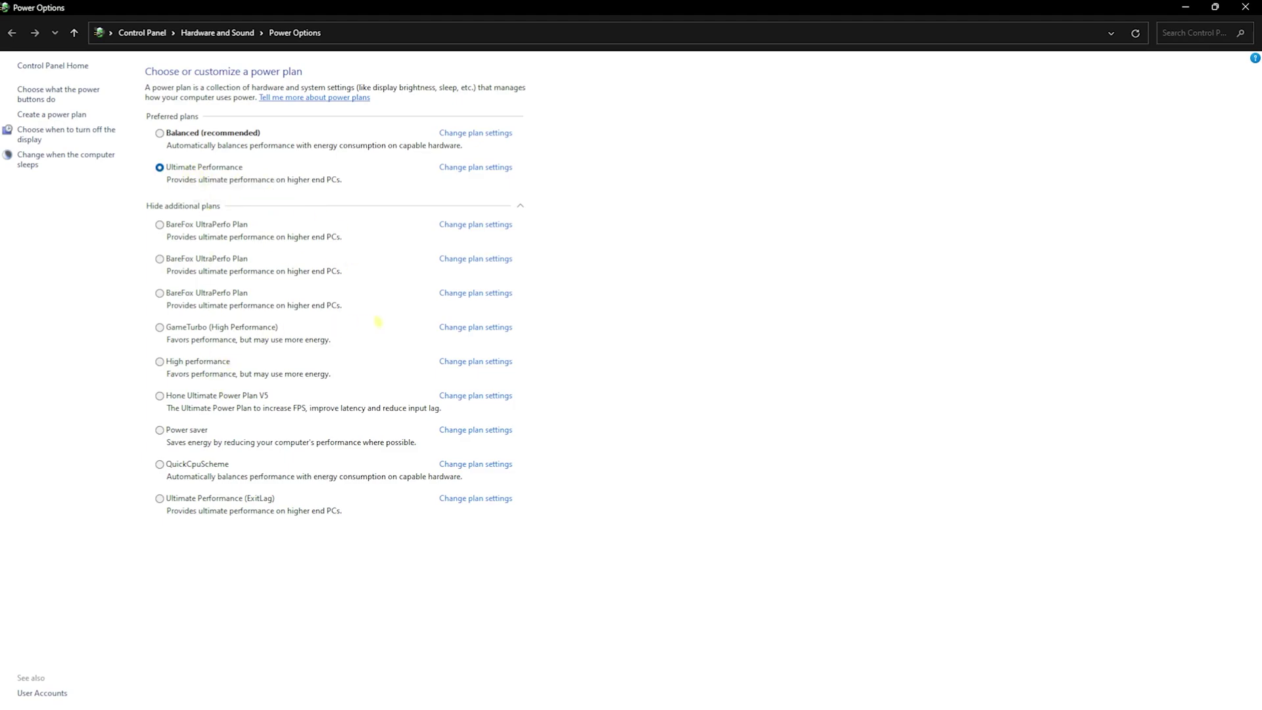
left_click(1186, 8)
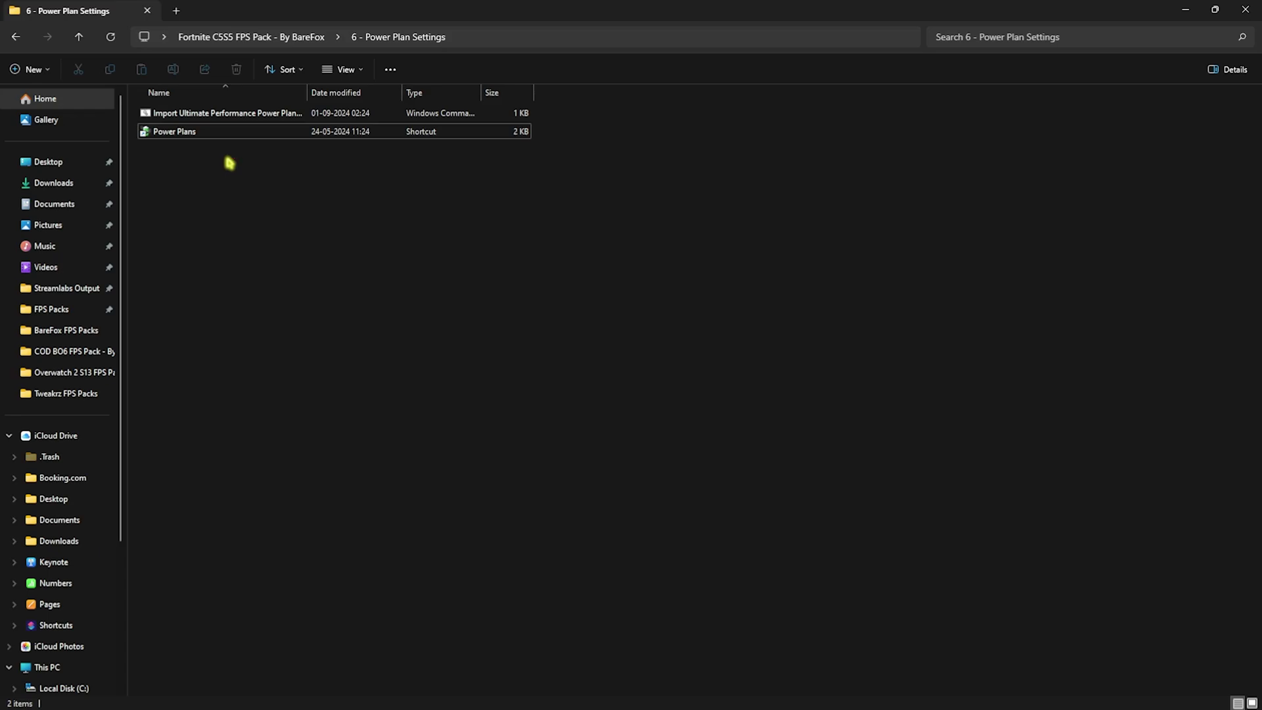
- In 7 - Programs, run Clean Temporary Files.bat as administrator and continue in its console to delete temp files
left_click(259, 37)
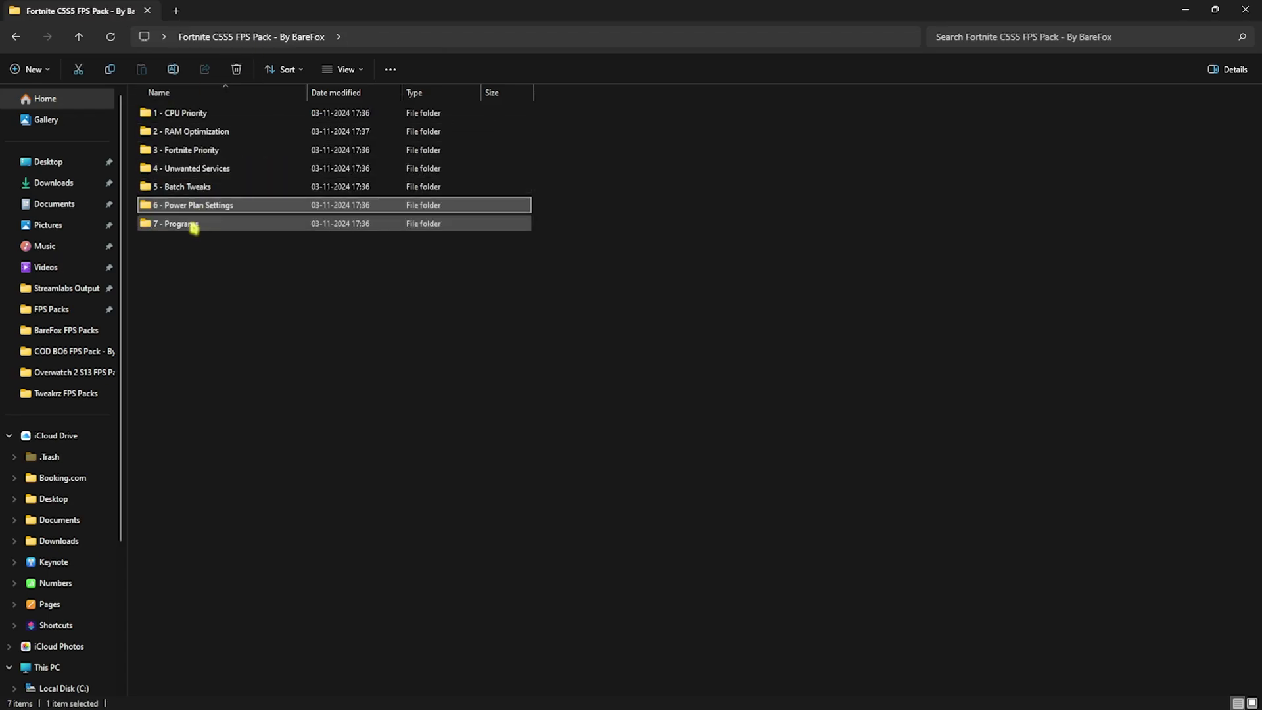
double_click(191, 224)
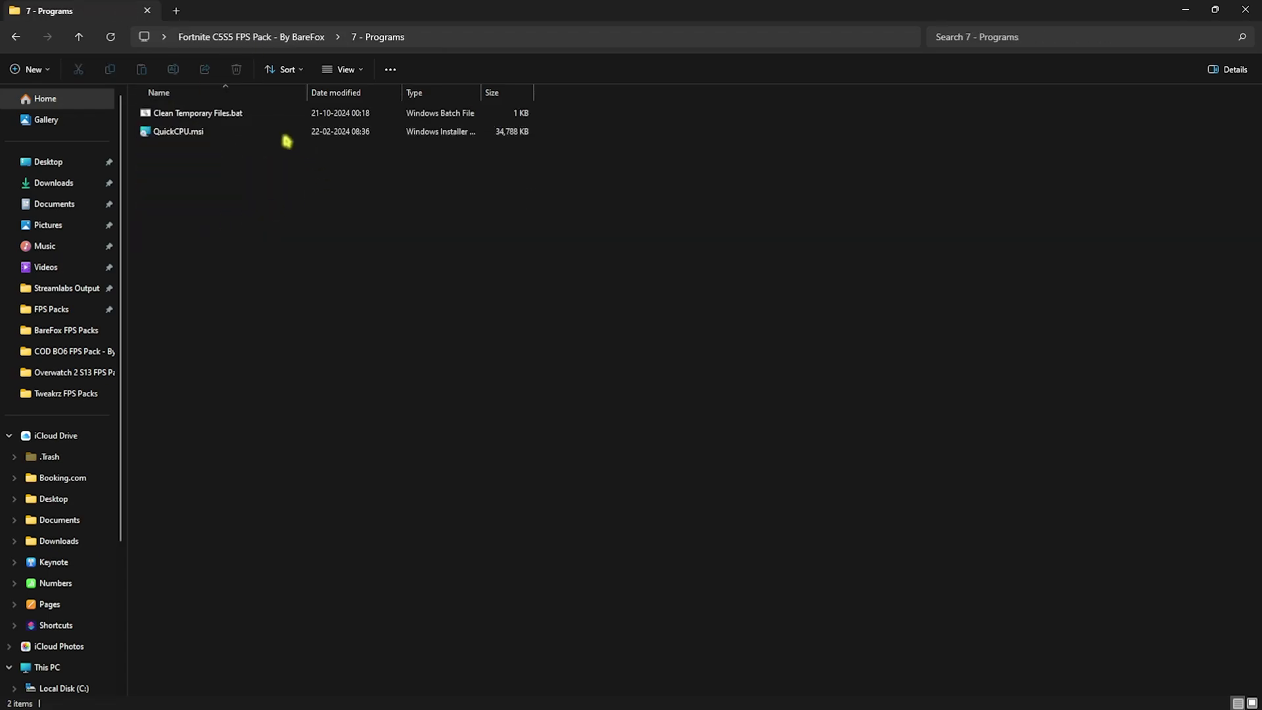
left_click(213, 115)
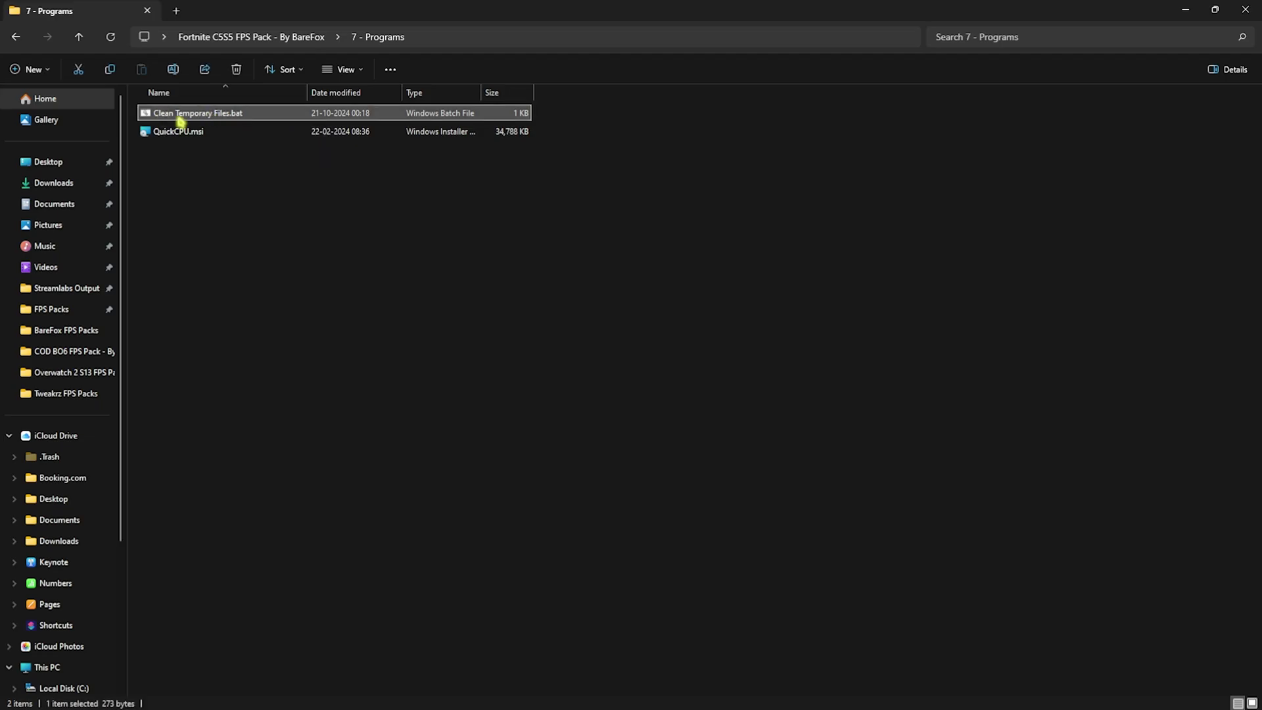
right_click(212, 119)
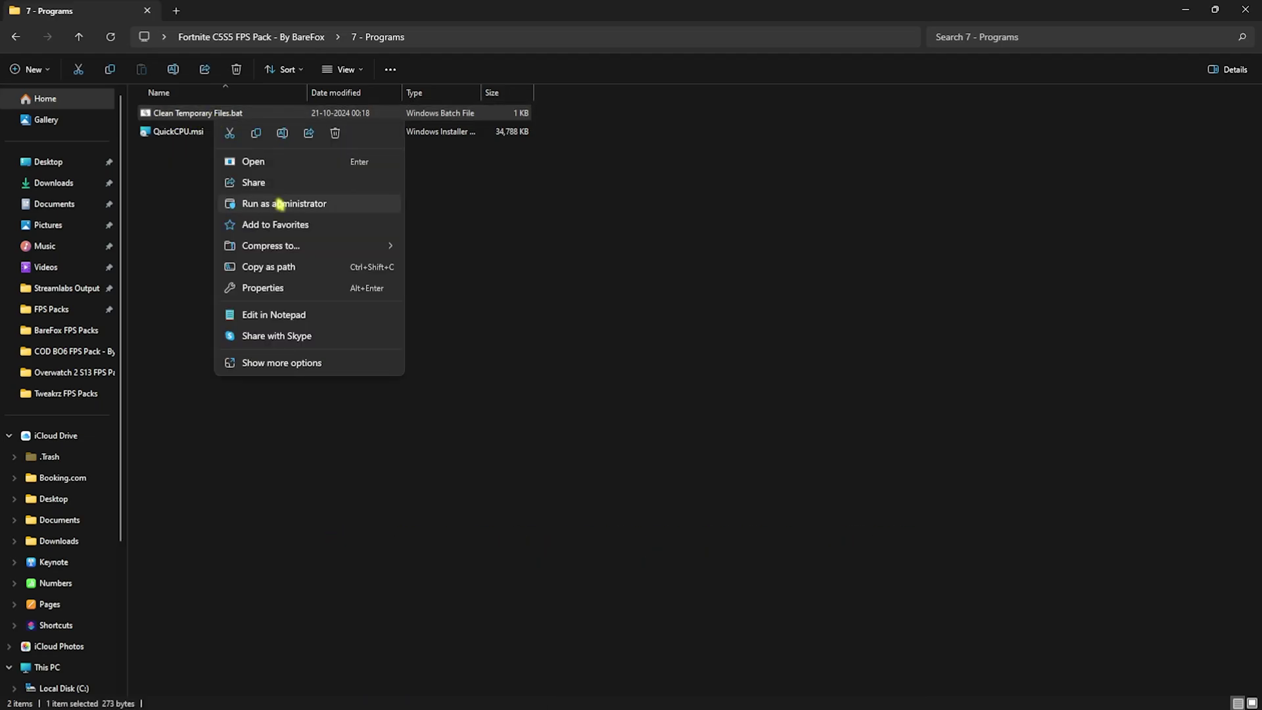
left_click(280, 205)
left_click(585, 494)
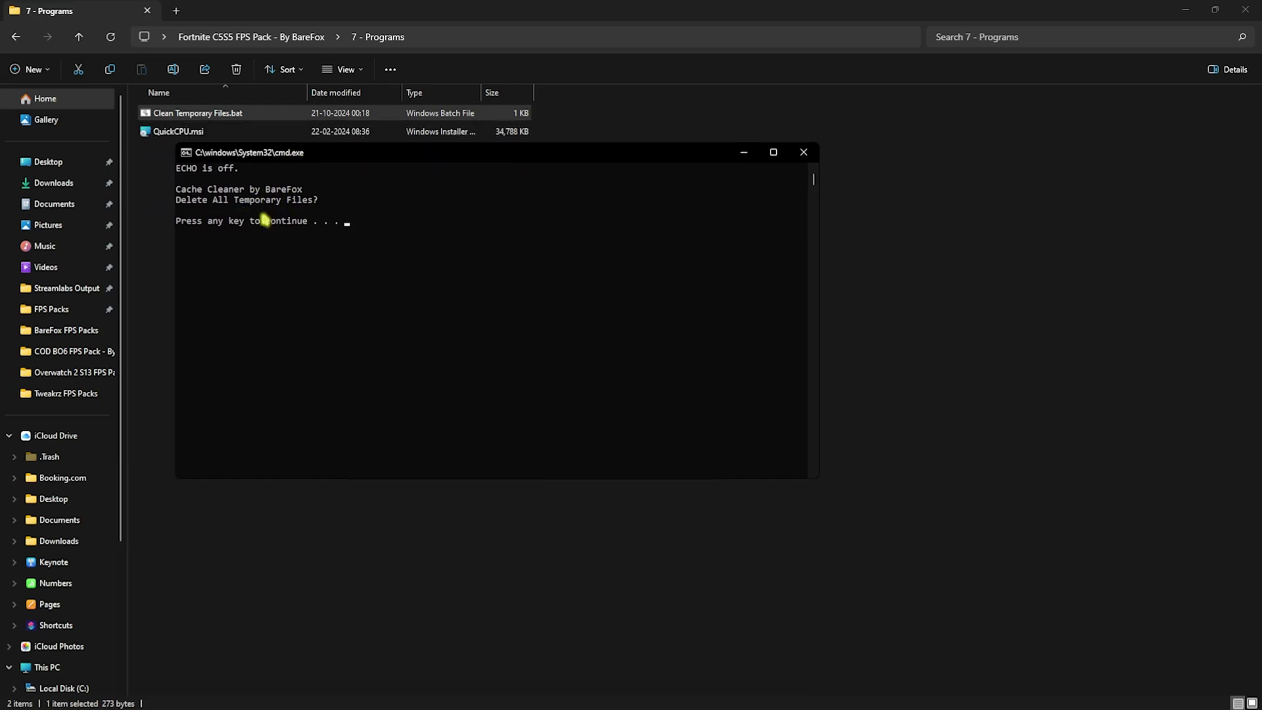
left_click(353, 220)
key("Return")
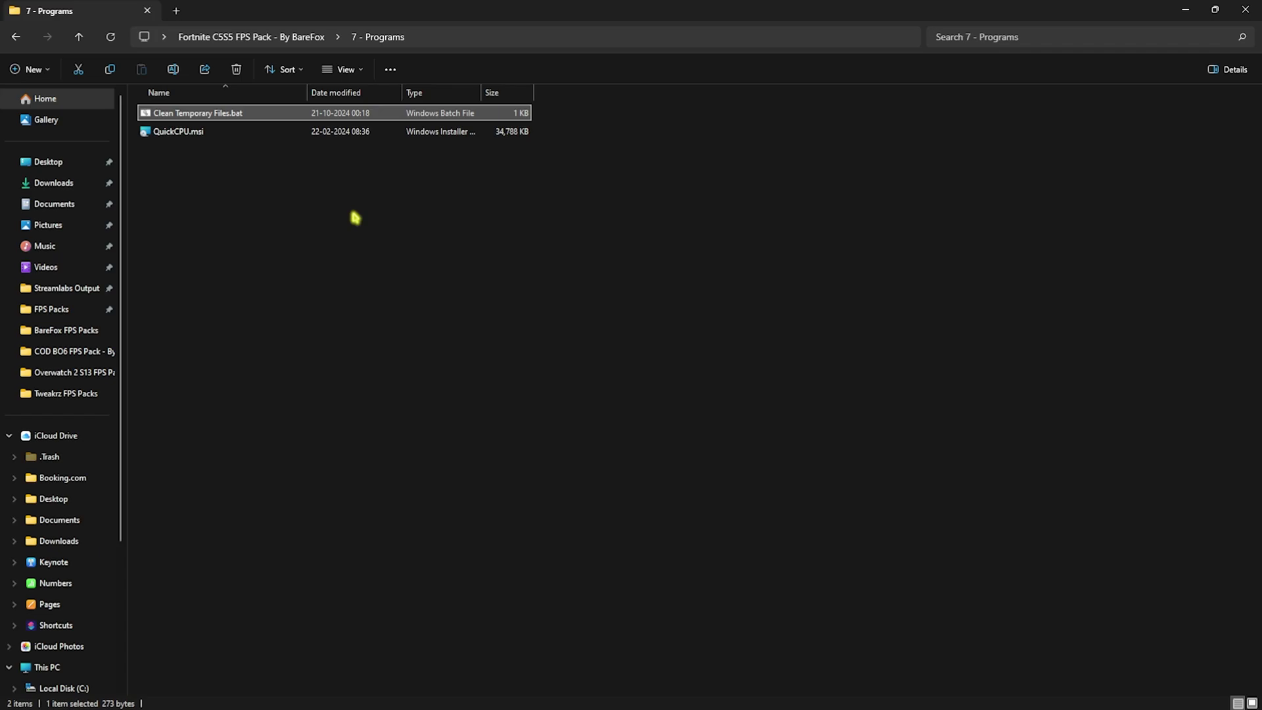
- Try running QuickCPU.msi as administrator and dismiss the no-associated-app error
left_click(231, 135)
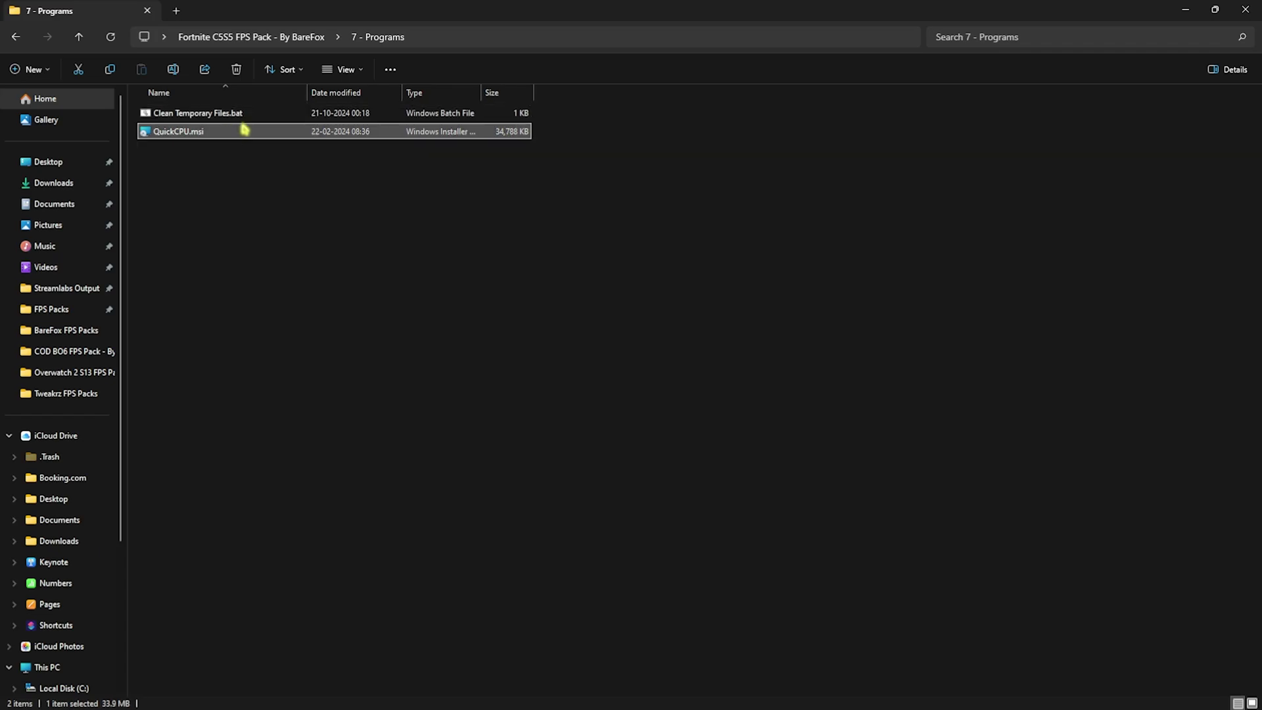
right_click(245, 129)
left_click(296, 229)
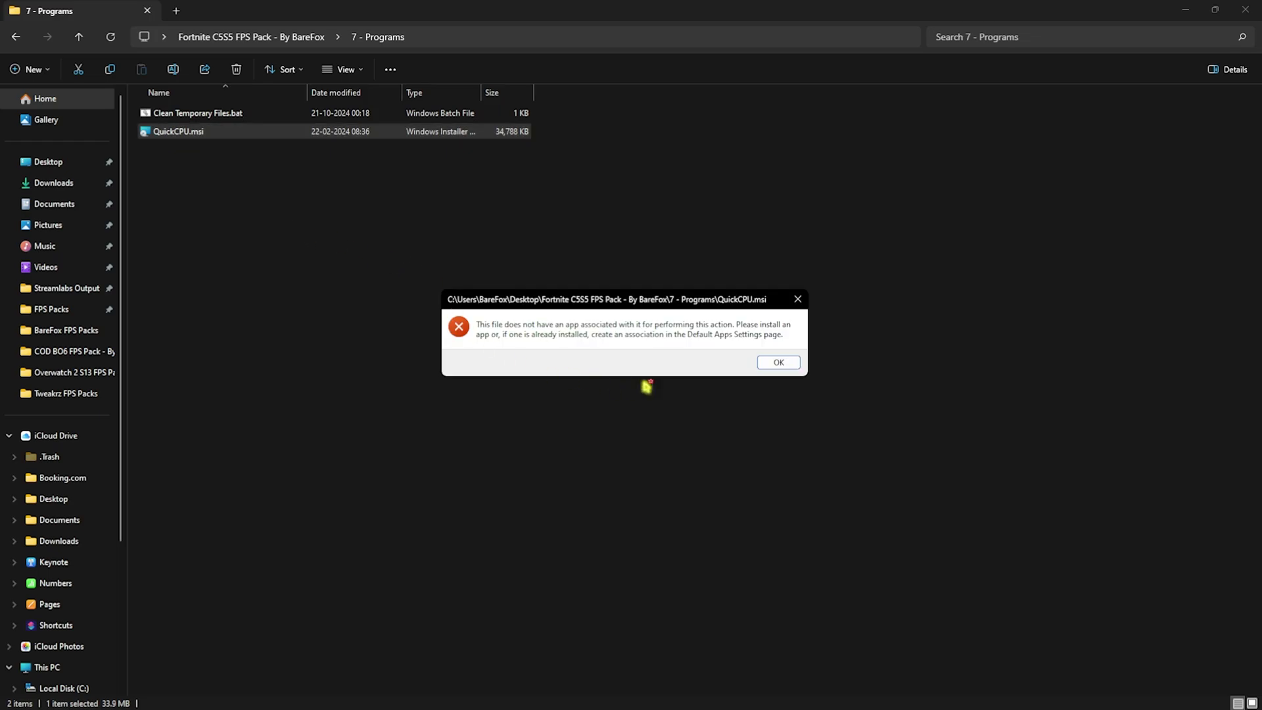
left_click(775, 362)
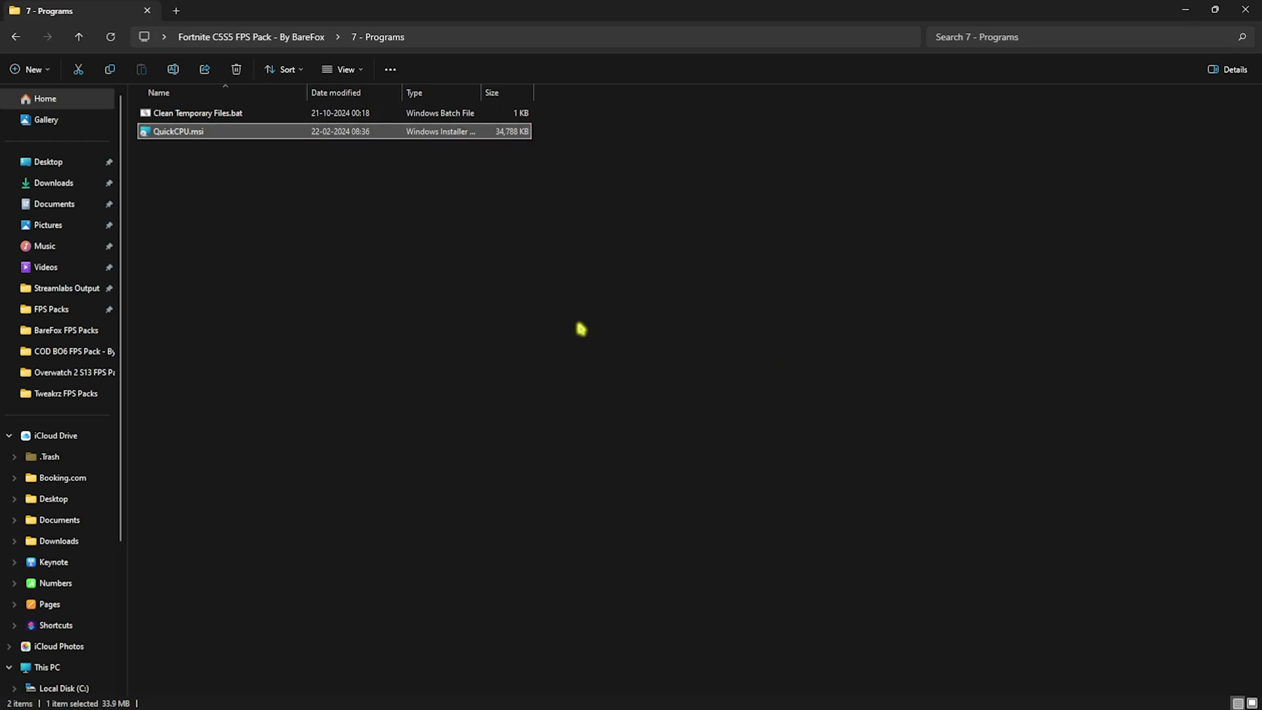
- Launch QuickCPU, accept its Max performance settings, and apply them
key("super")
type("quickCPU")
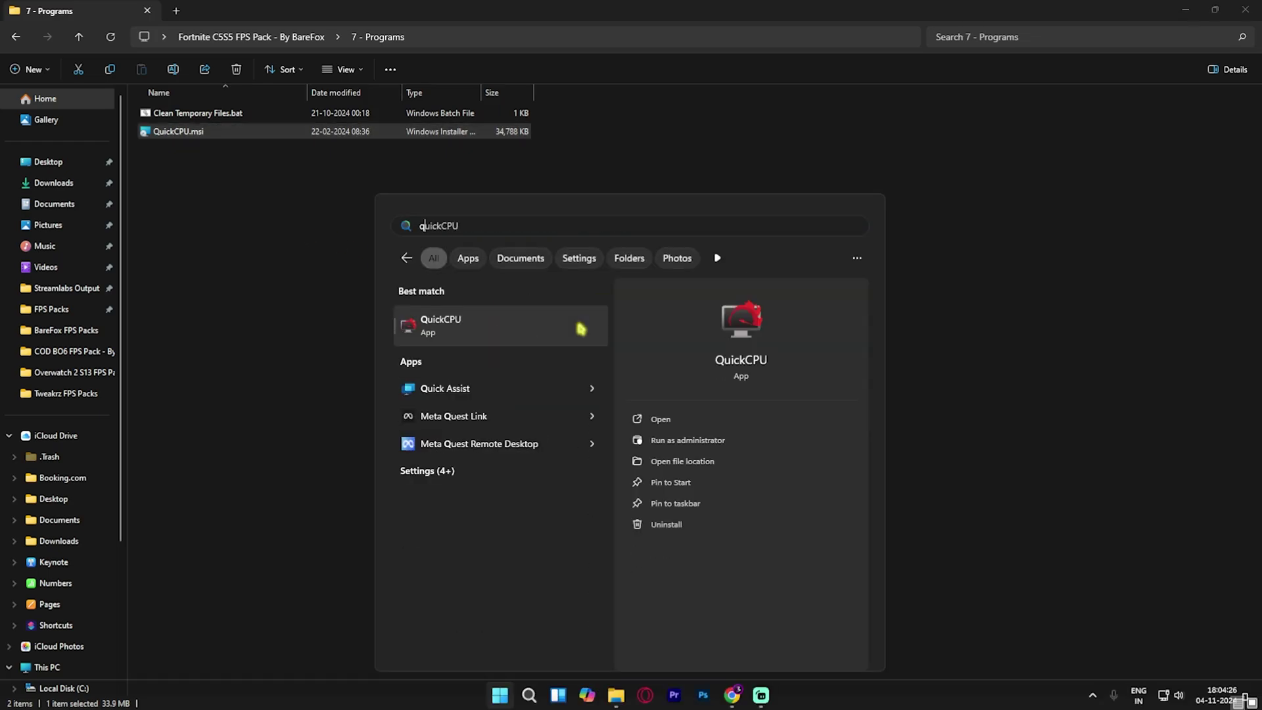
left_click(581, 329)
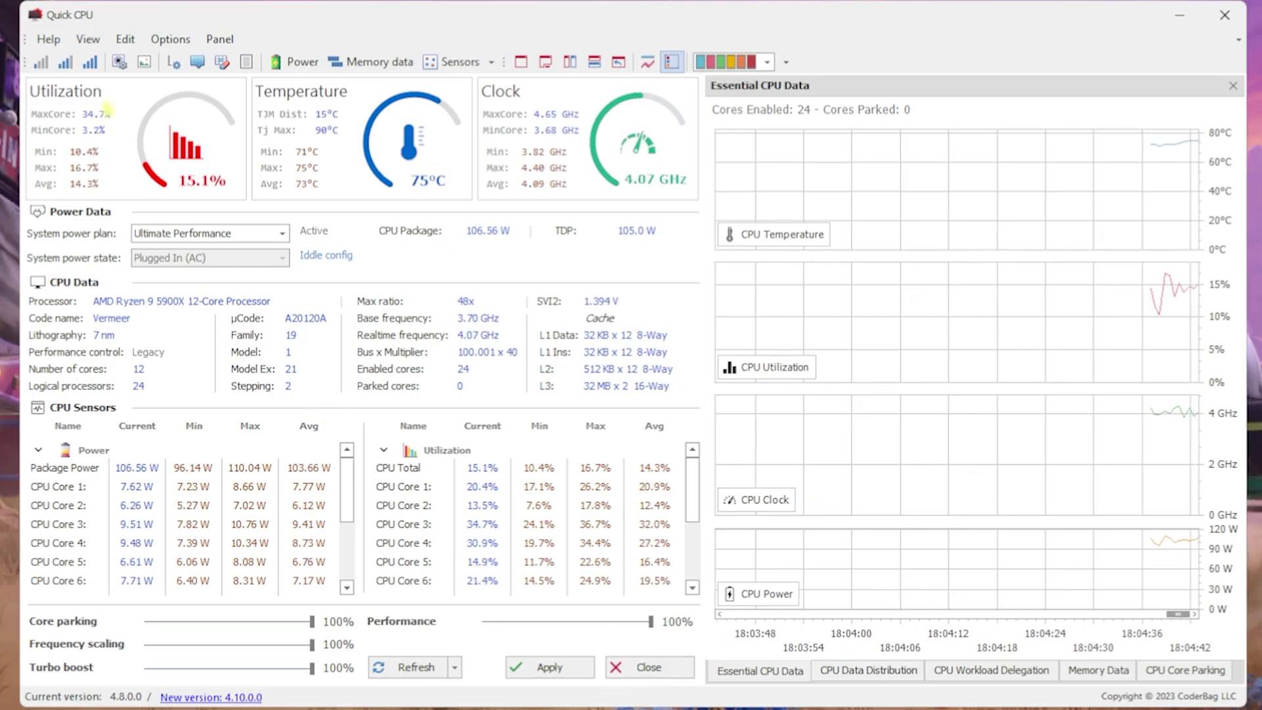
left_click(90, 61)
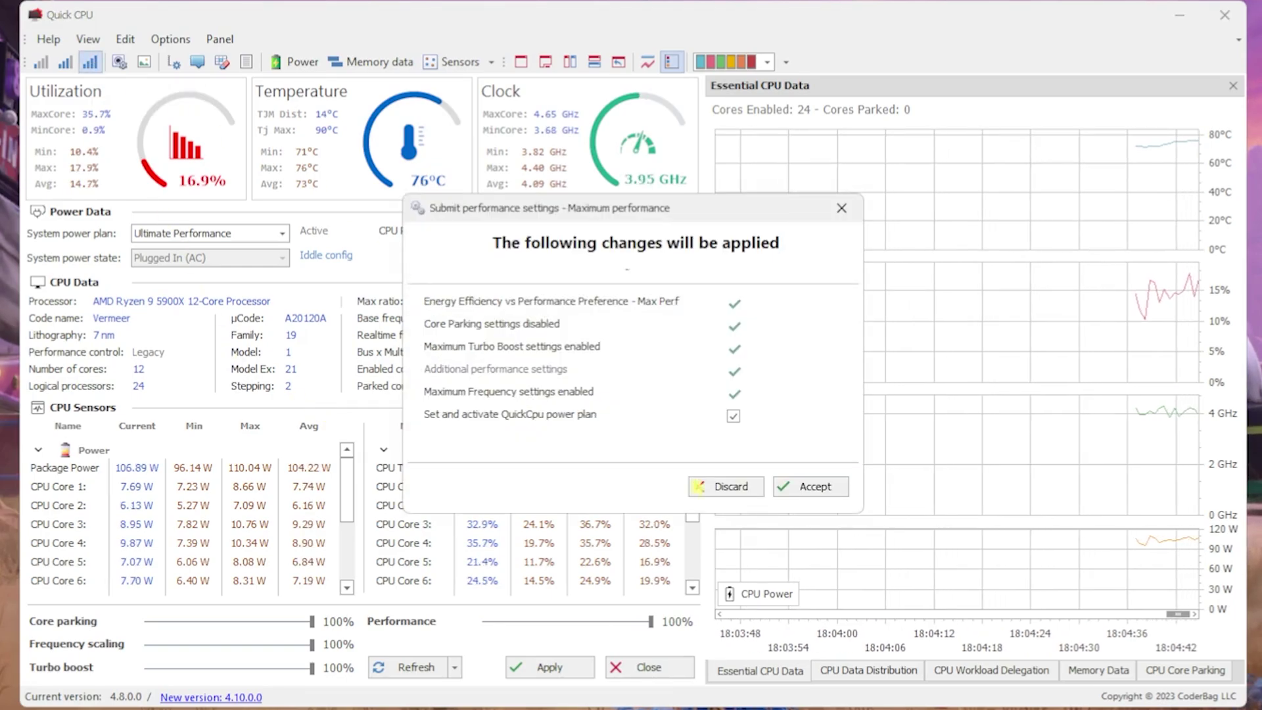
left_click(805, 488)
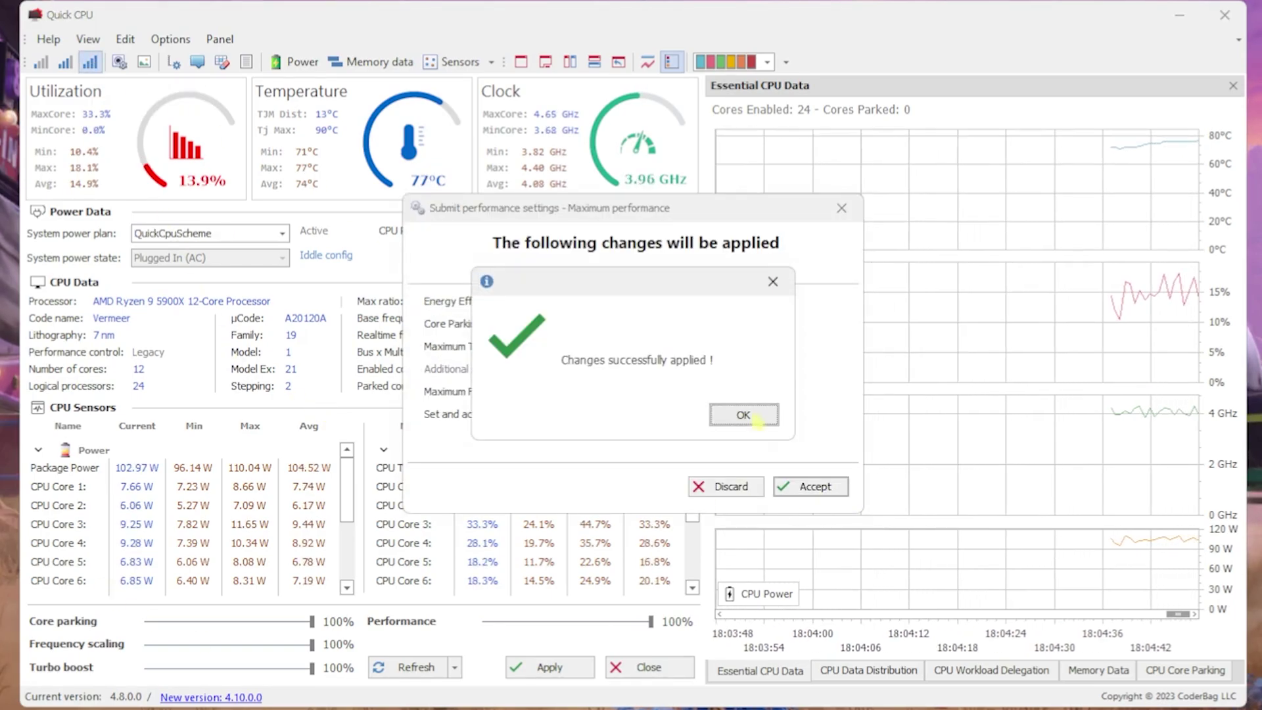
left_click(756, 420)
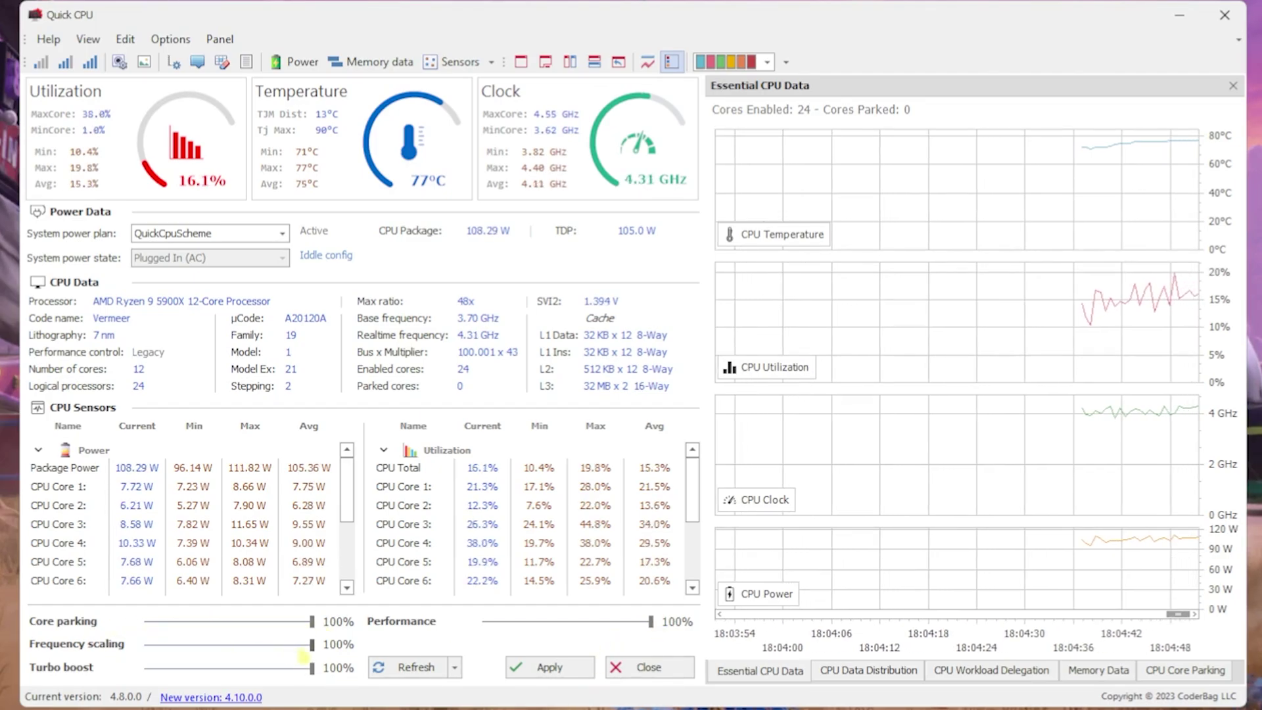
left_click(550, 666)
left_click(756, 417)
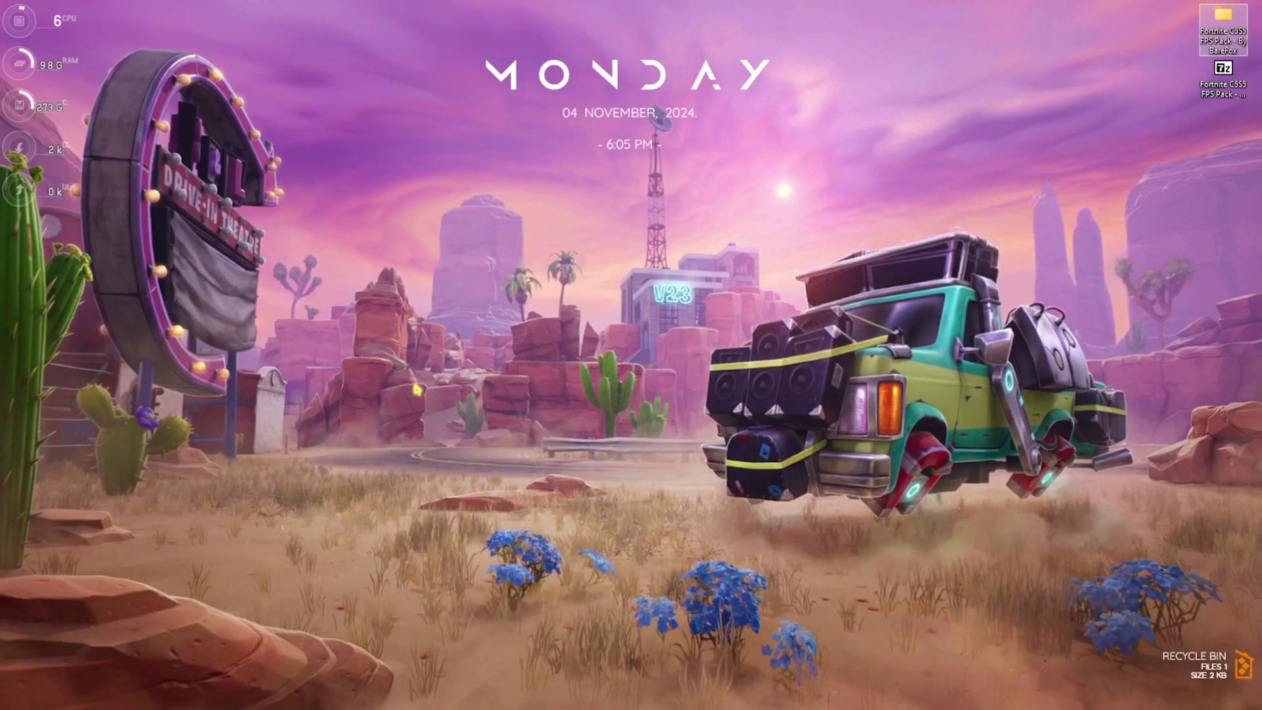
- Choose Adjust for best performance, then re-tick taskbar previews, thumbnails, smooth fonts and dragged window contents
key("super")
type("adjust the appearance and performance of Windows")
key("Return")
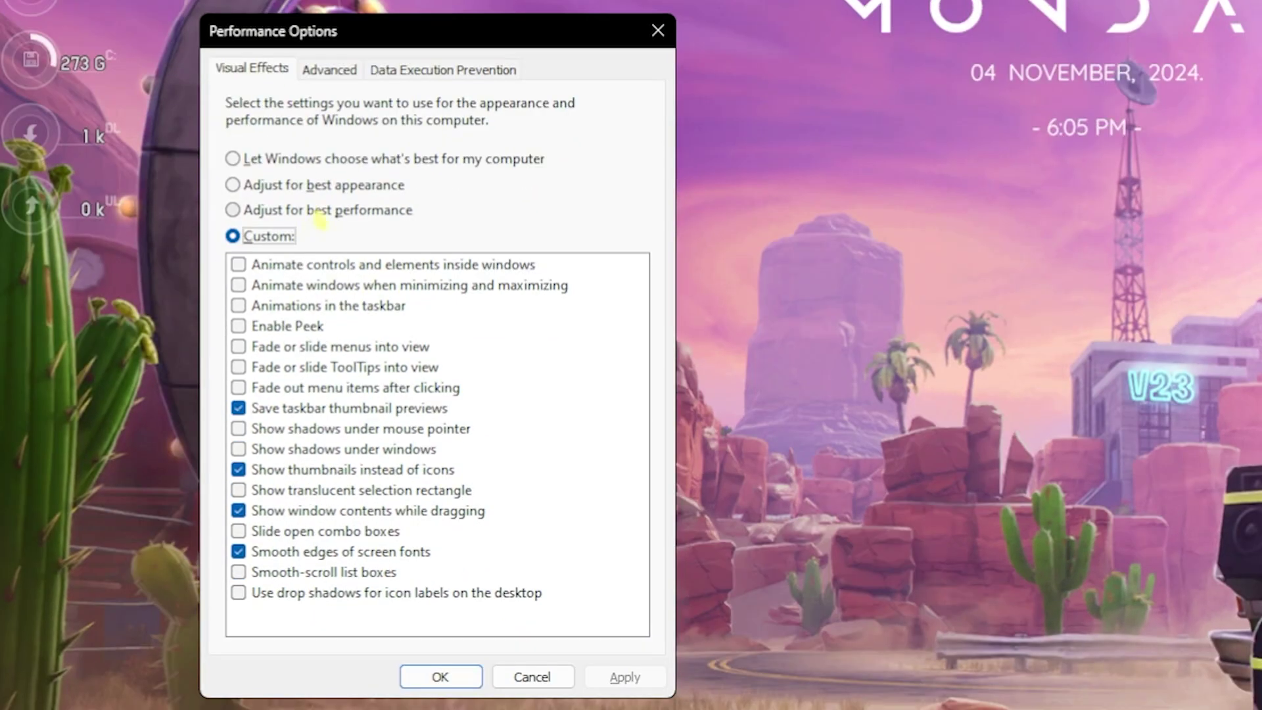
left_click(329, 252)
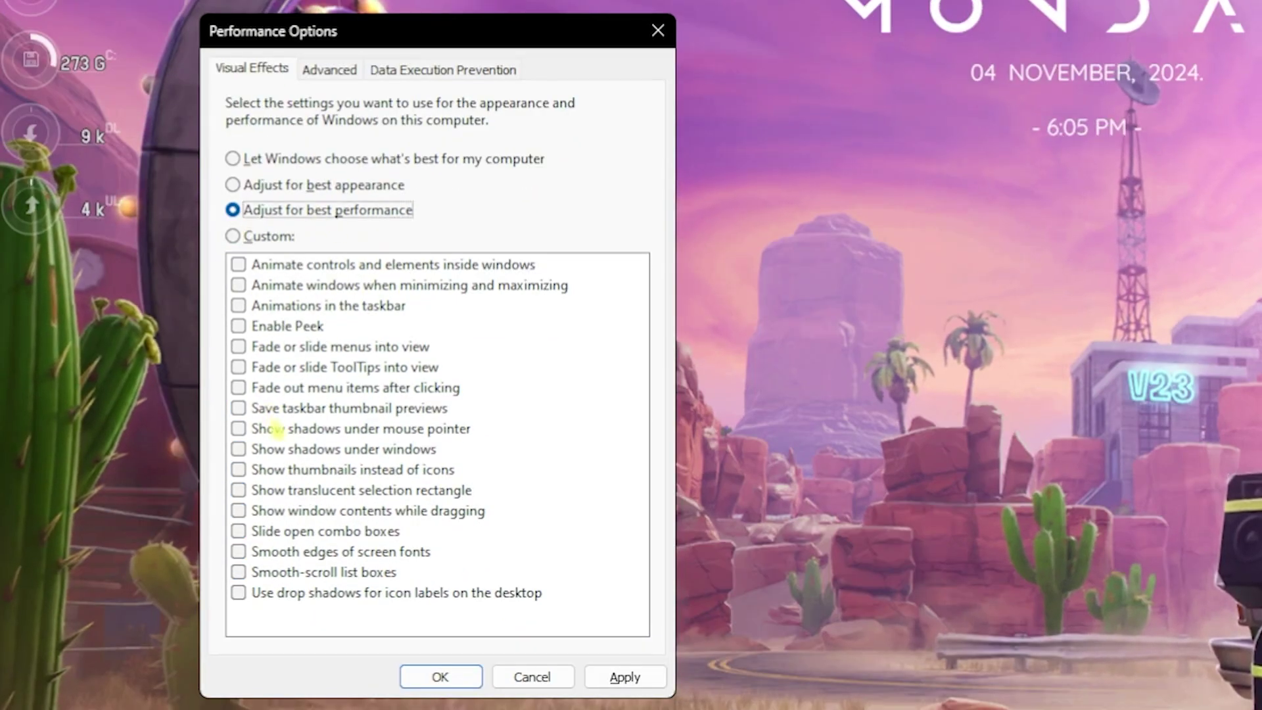
left_click(348, 408)
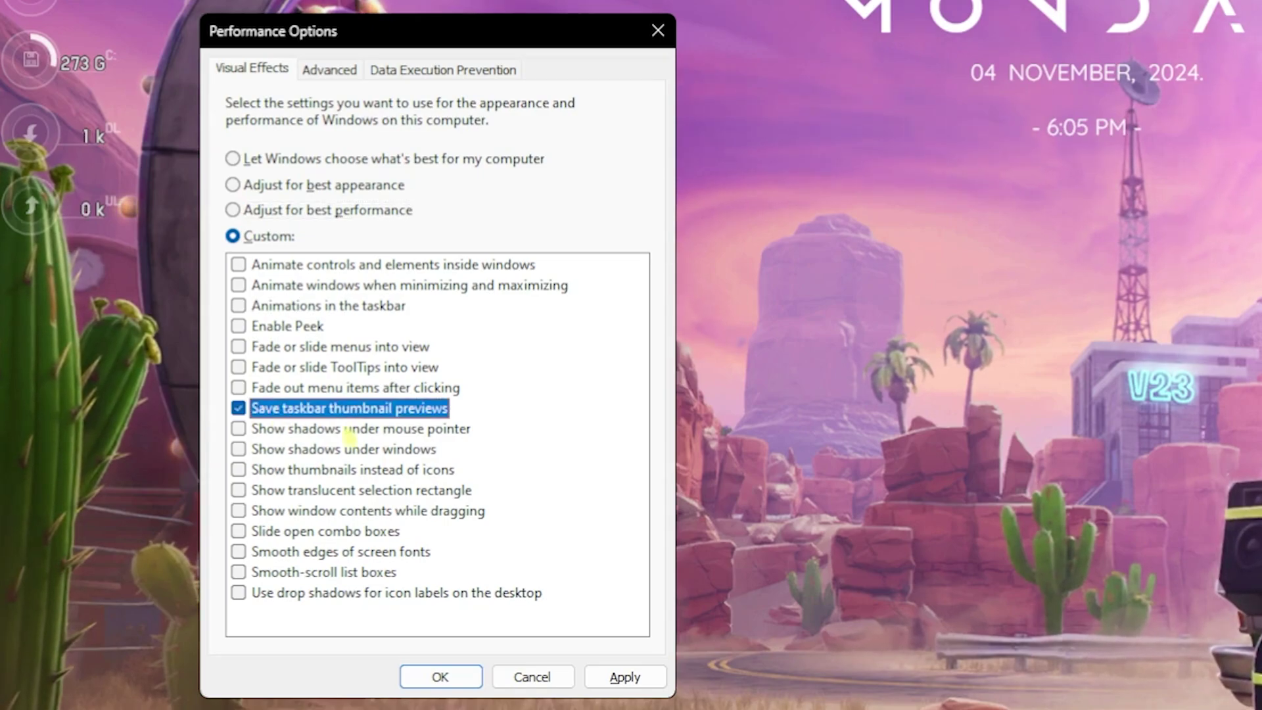
left_click(355, 469)
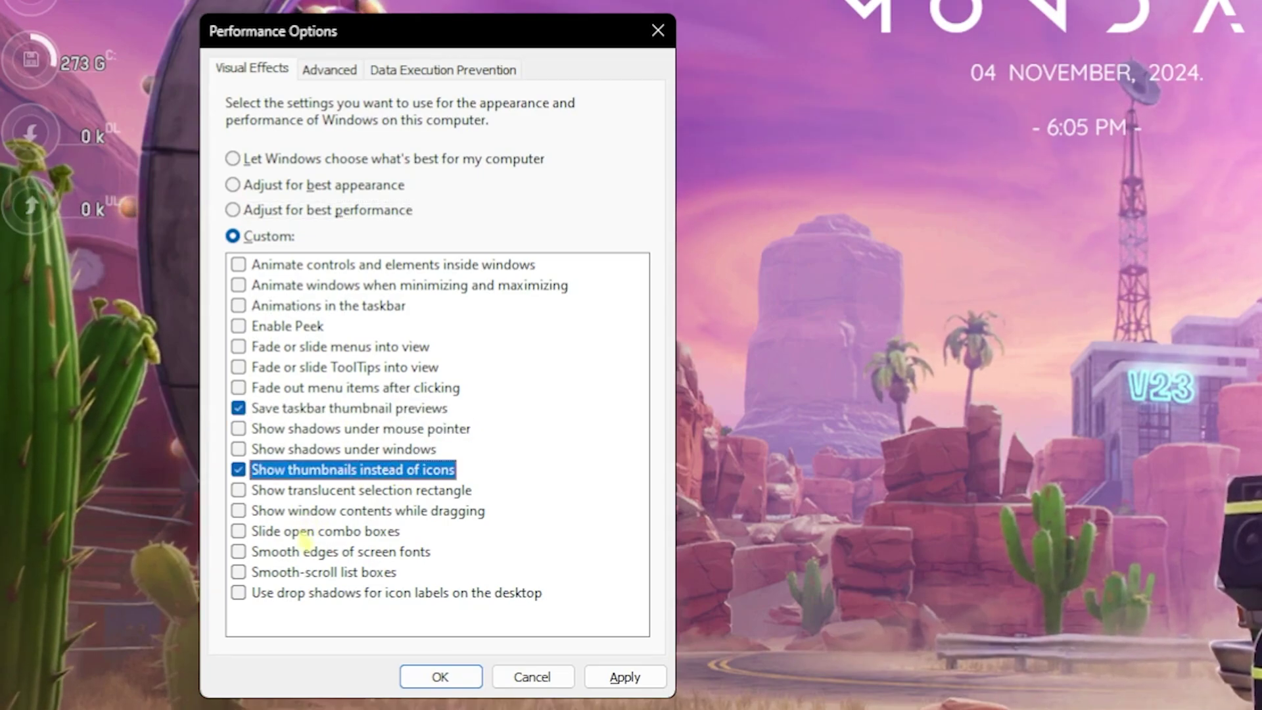
left_click(314, 551)
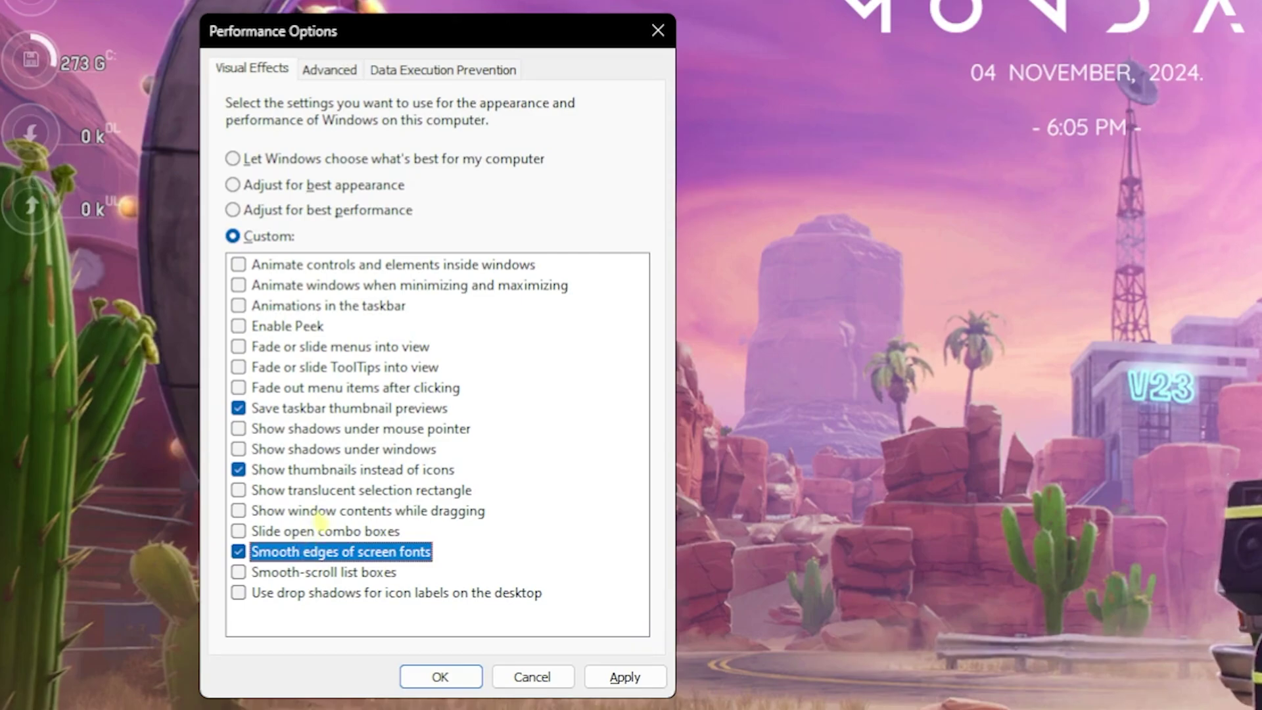
left_click(326, 513)
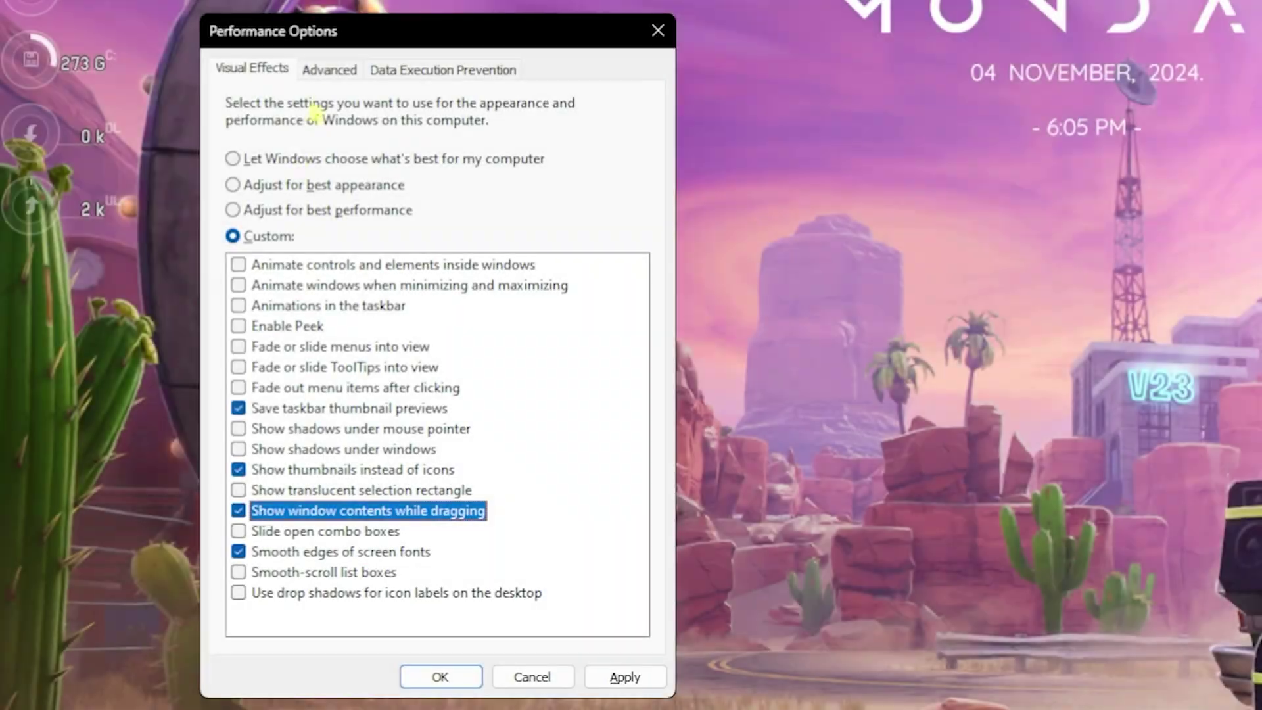
- Open the Virtual Memory dialog from the Advanced tab and place Calculator beside it
left_click(328, 70)
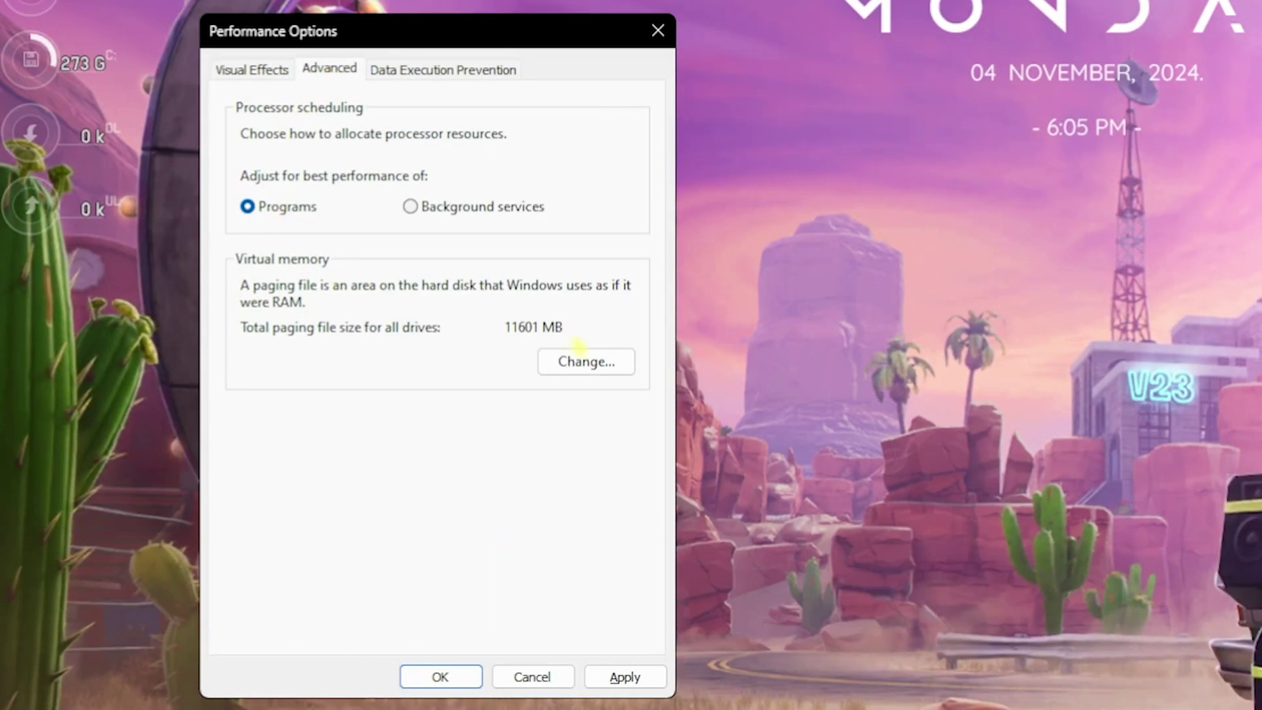
left_click(595, 361)
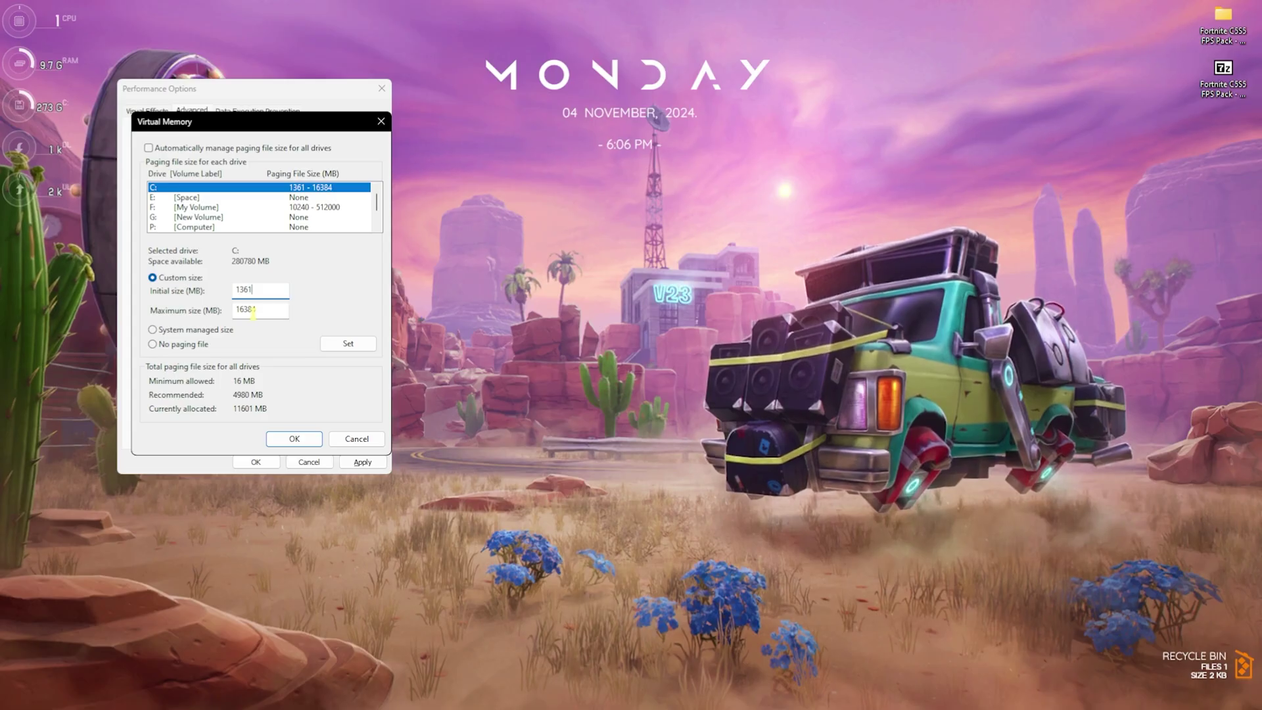
key("super")
type("calculator")
key("Escape")
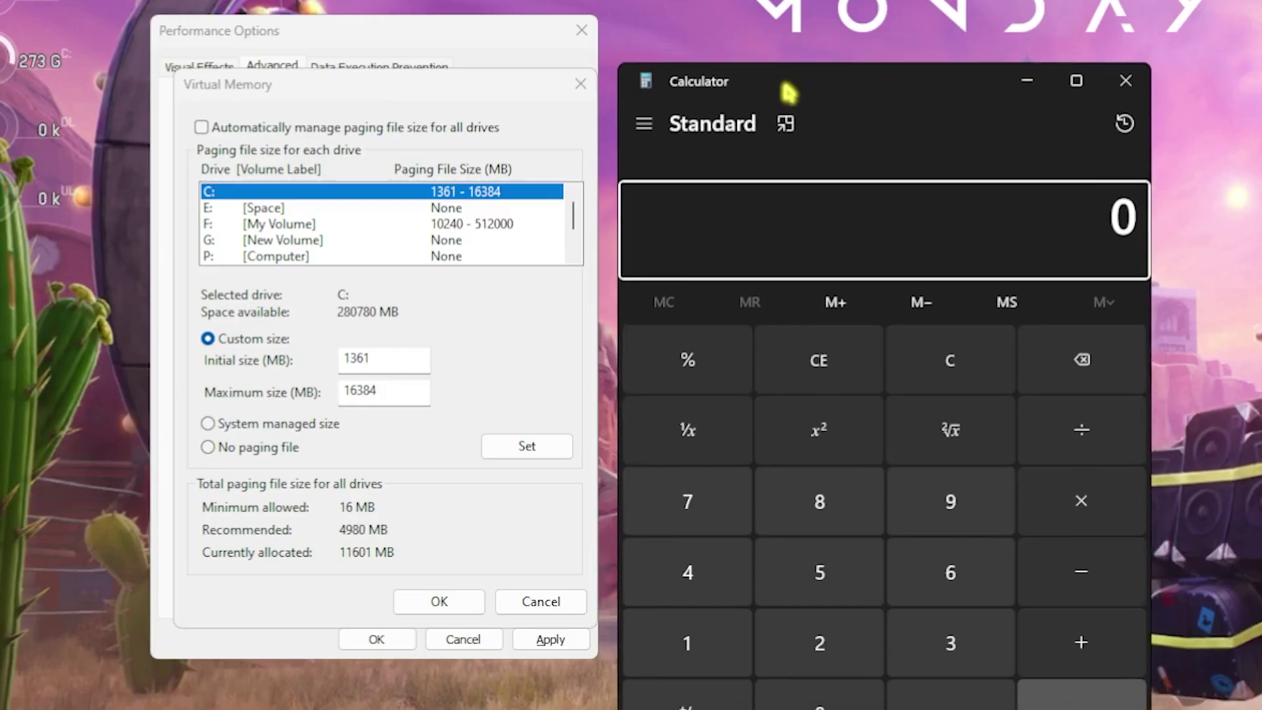
left_click_drag(506, 122, 496, 95)
- Calculate 32 × 1024 = 32,768, then divide by 2 to get 16,384
left_click(893, 572)
left_click(829, 565)
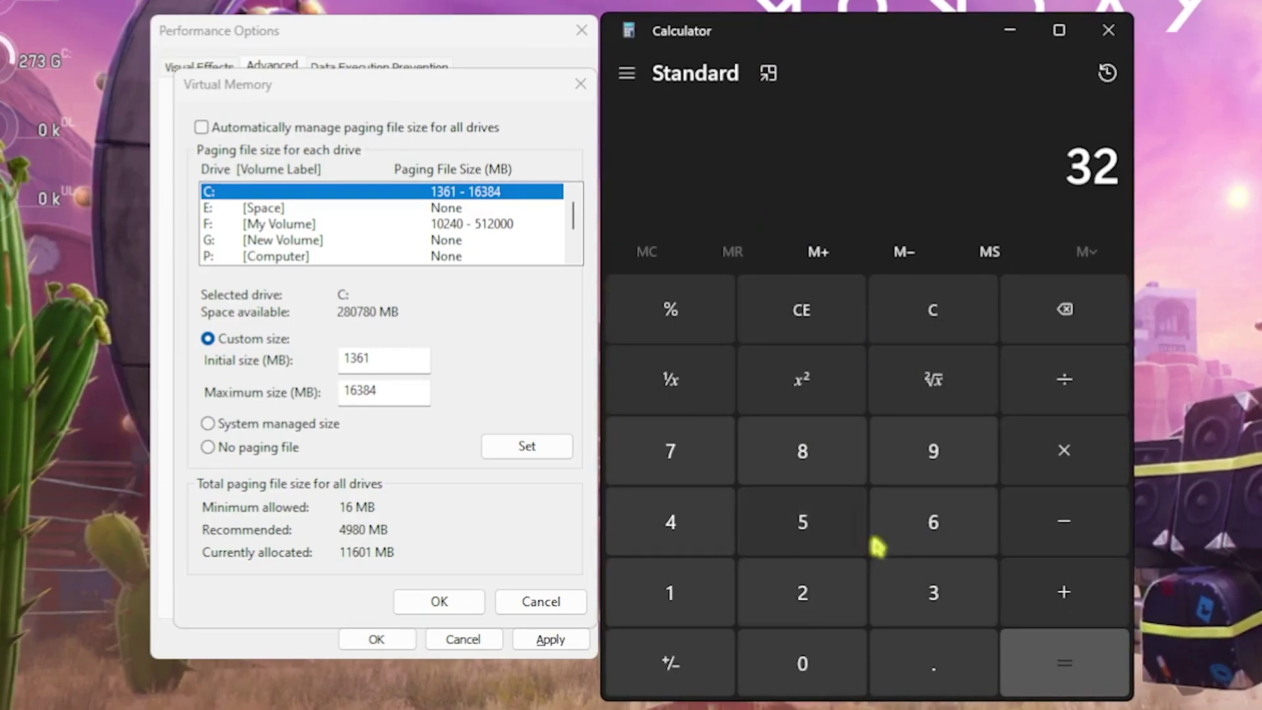
left_click(1065, 451)
left_click(670, 593)
left_click(789, 661)
left_click(802, 592)
left_click(677, 526)
left_click(1063, 665)
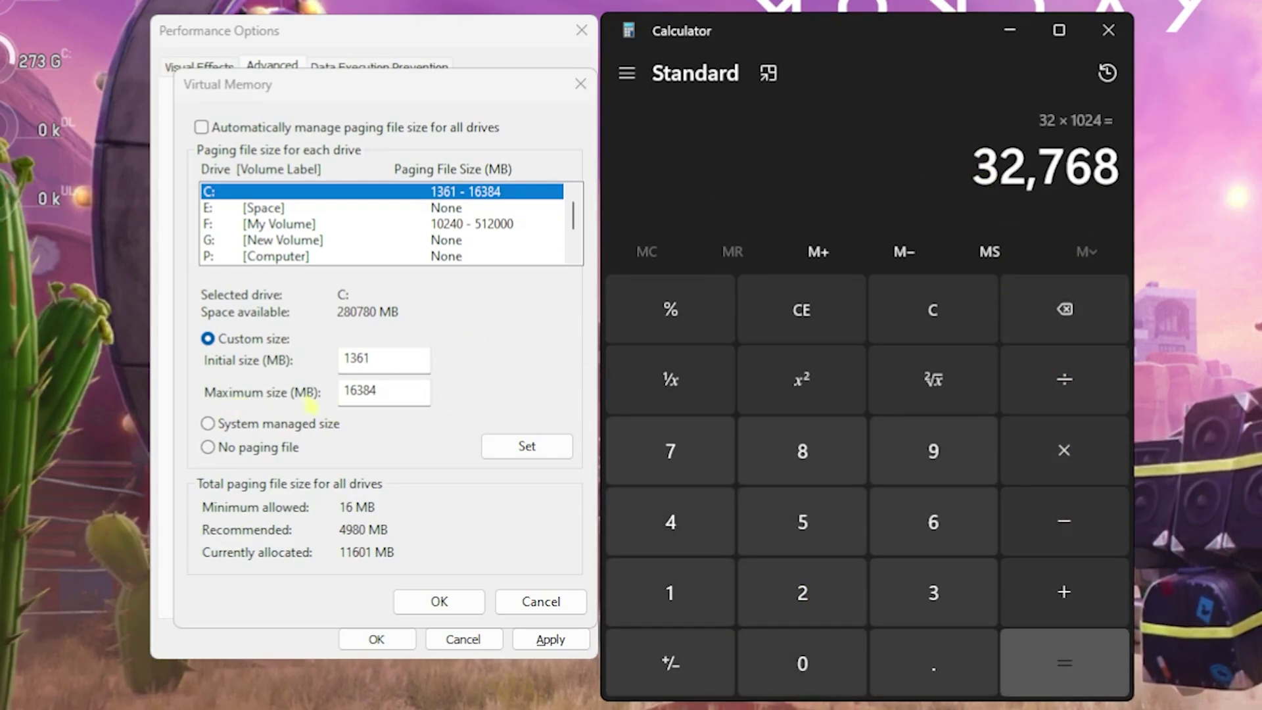
left_click(1064, 378)
left_click(802, 593)
left_click(1064, 663)
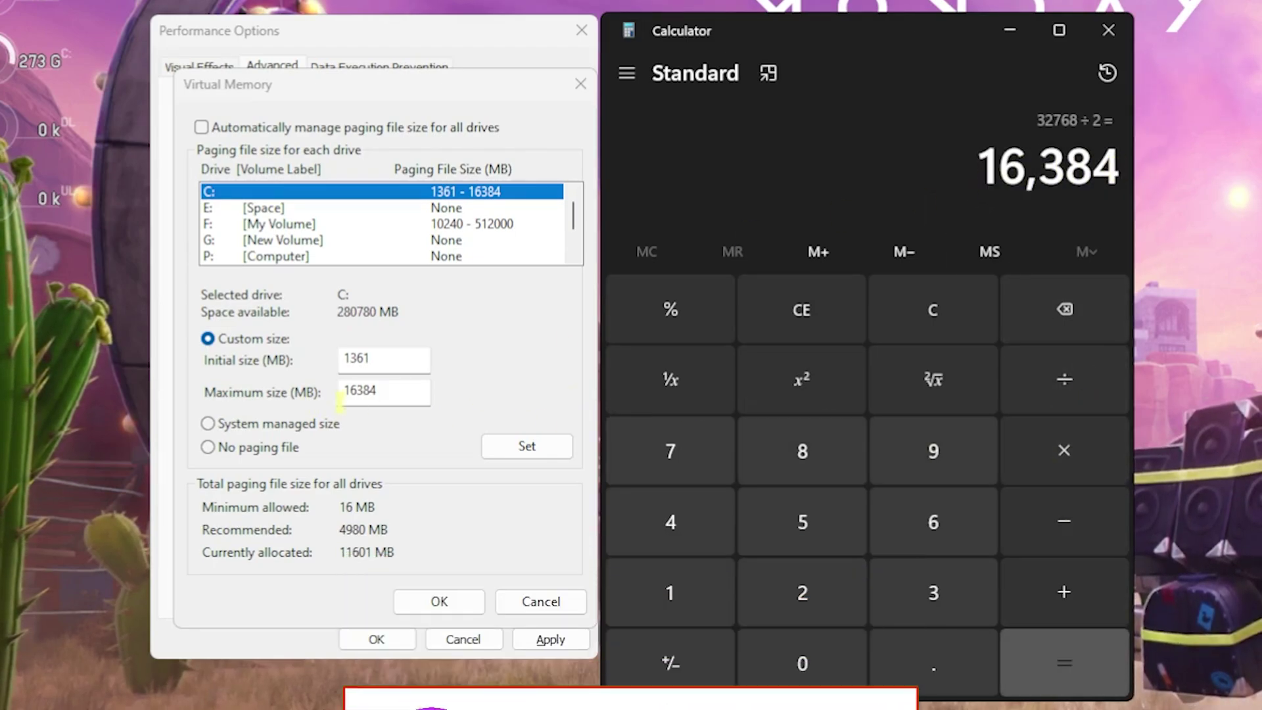
- Set drive C's maximum paging size to 16384 MB and confirm the virtual memory settings
left_click_drag(396, 392, 324, 392)
left_click(1108, 31)
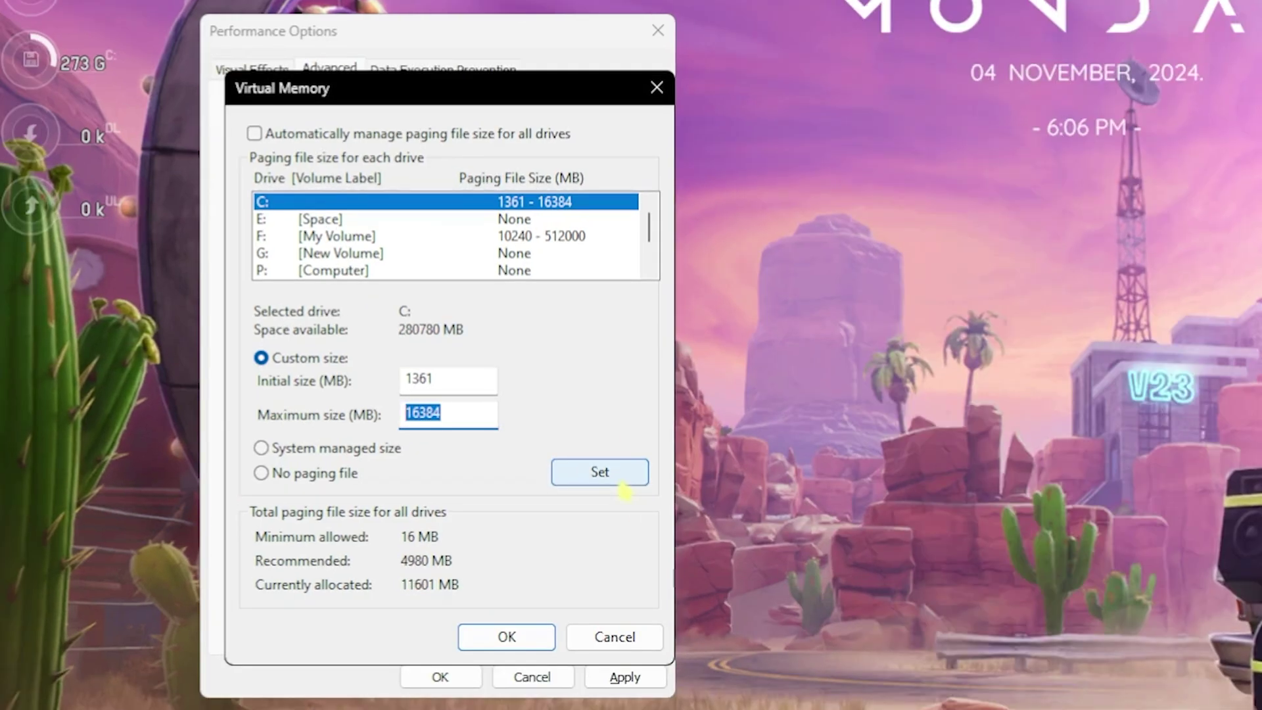
left_click(549, 456)
left_click(442, 602)
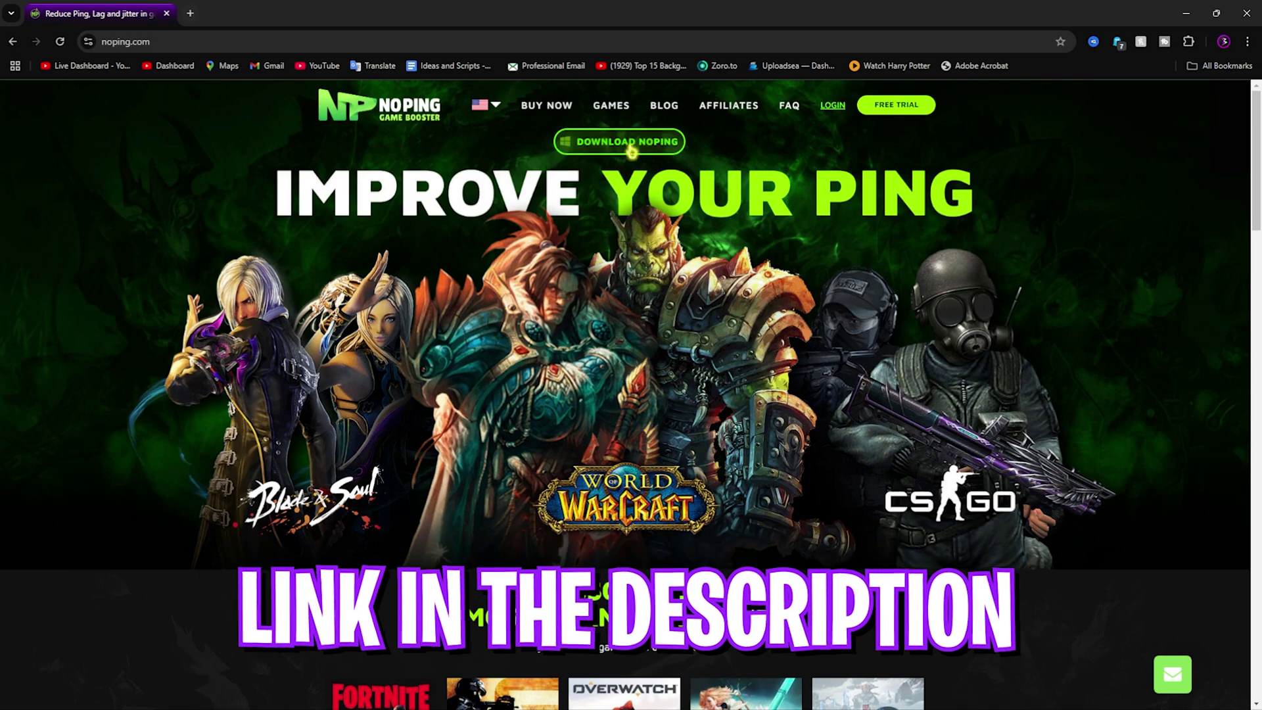
- Minimize Chrome to get to the desktop
left_click(1190, 13)
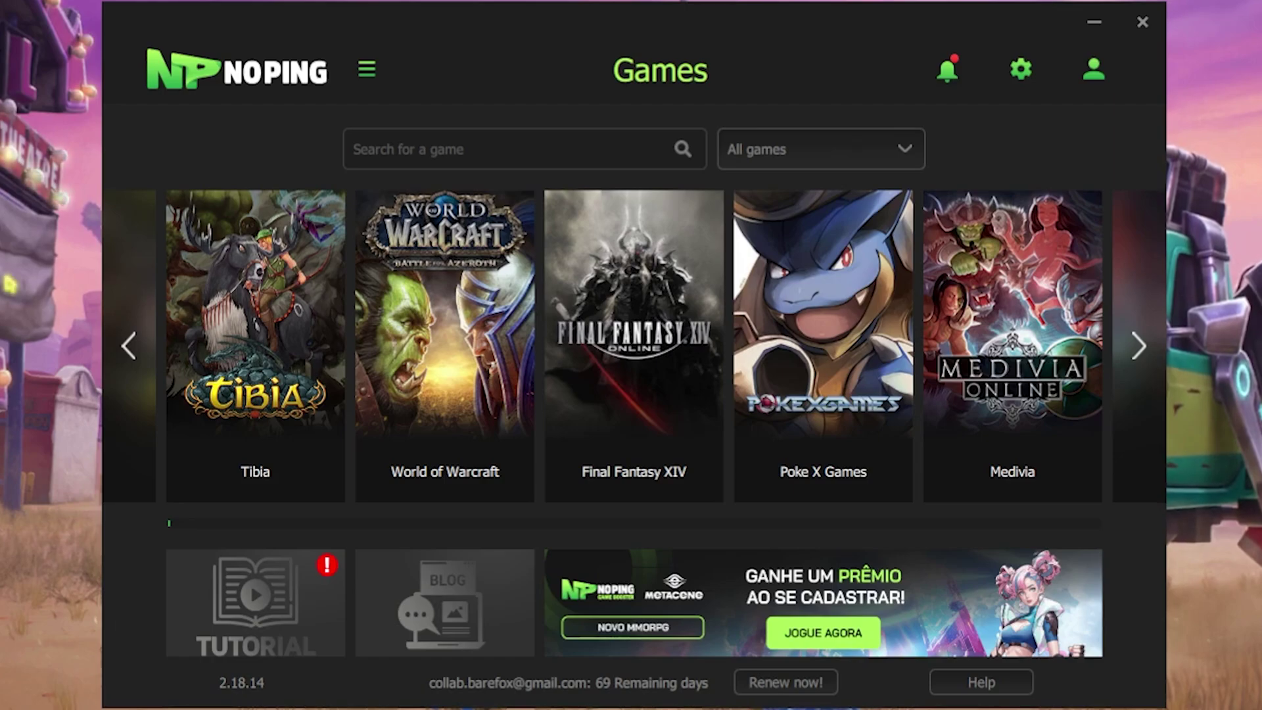
- Search 'Fort', optimize Fortnite through the Dubai 01 server, and return to the Games list
left_click(379, 139)
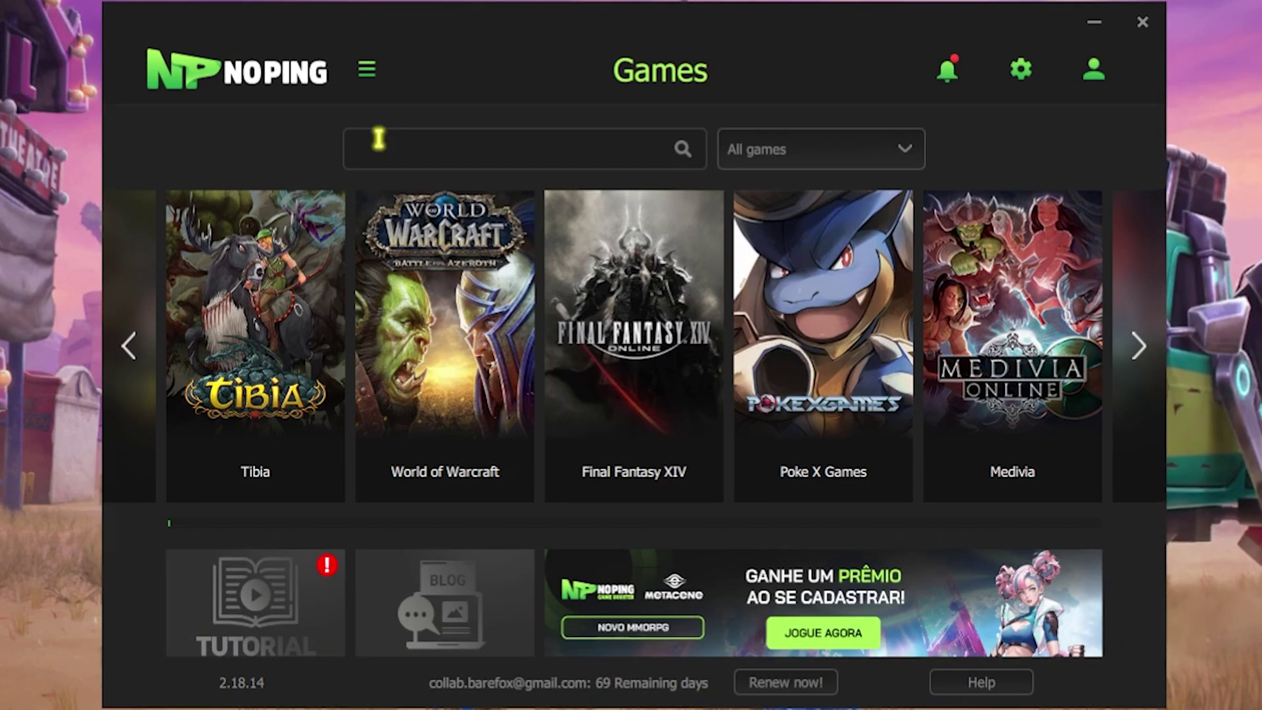
type("Fort")
mouse_move(254, 366)
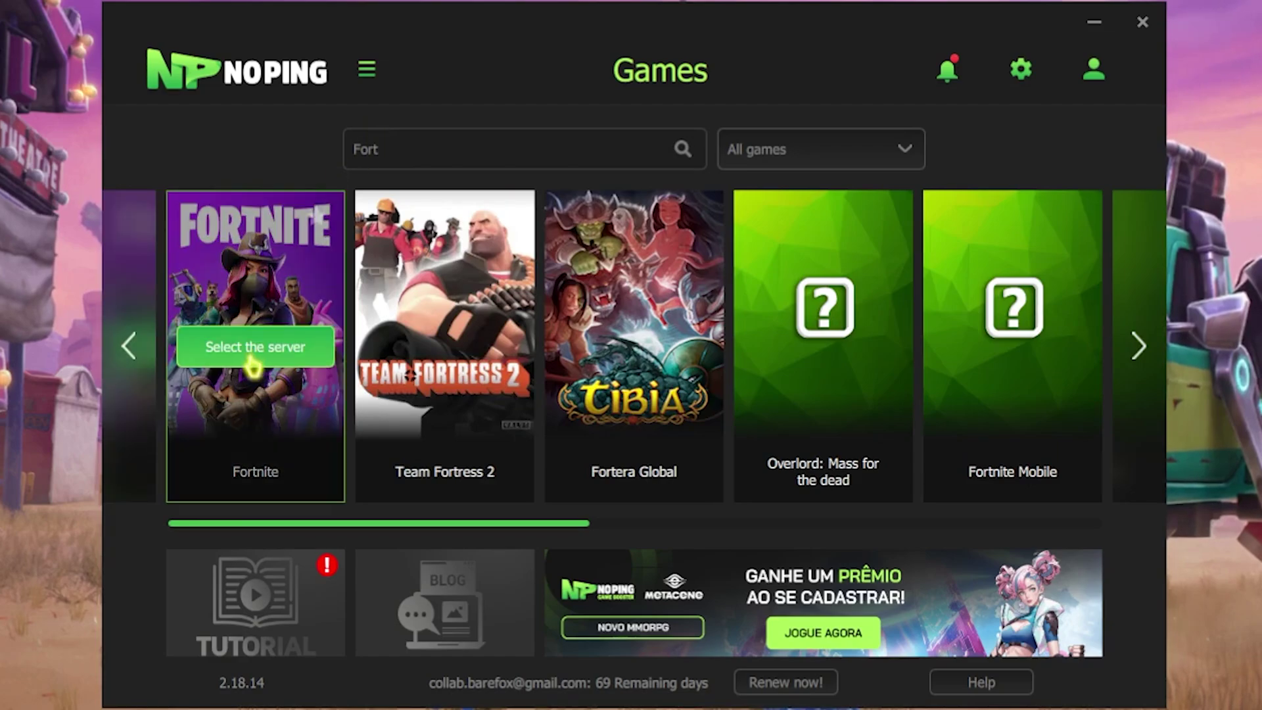
left_click(341, 460)
scroll(485, 404, "down", 15)
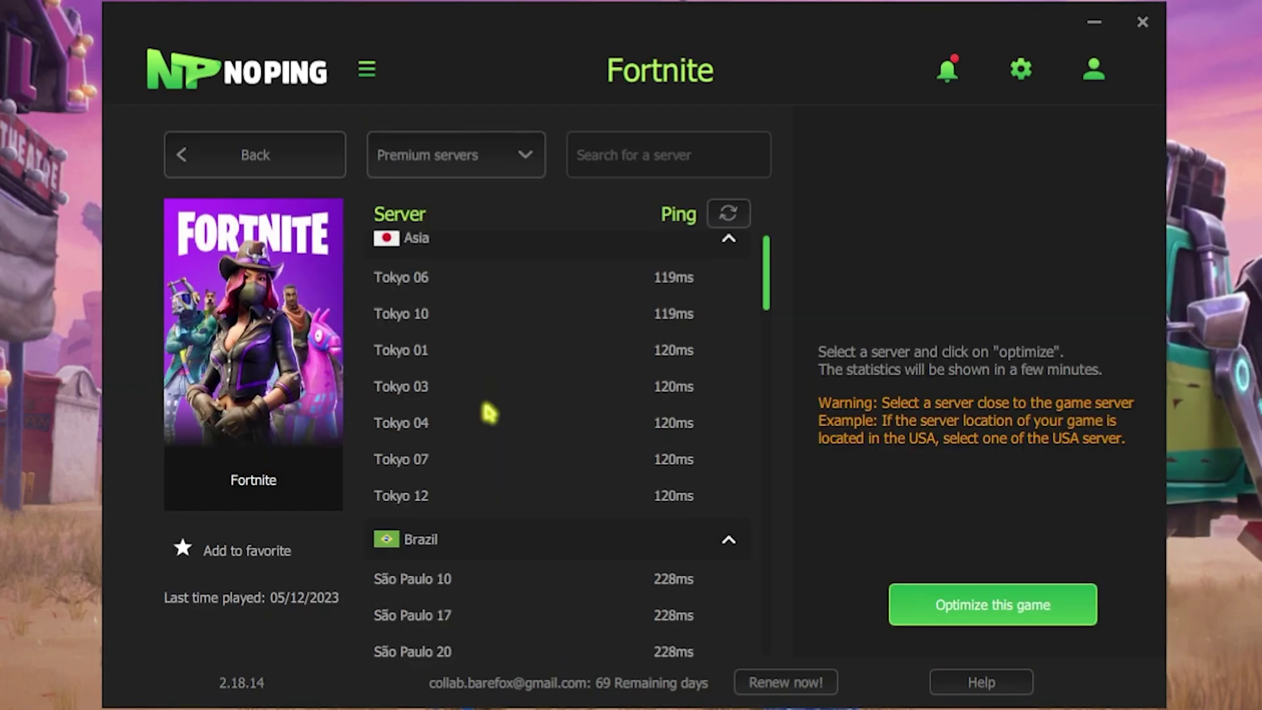
scroll(489, 412, "down", 15)
scroll(488, 413, "up", 15)
left_click(448, 317)
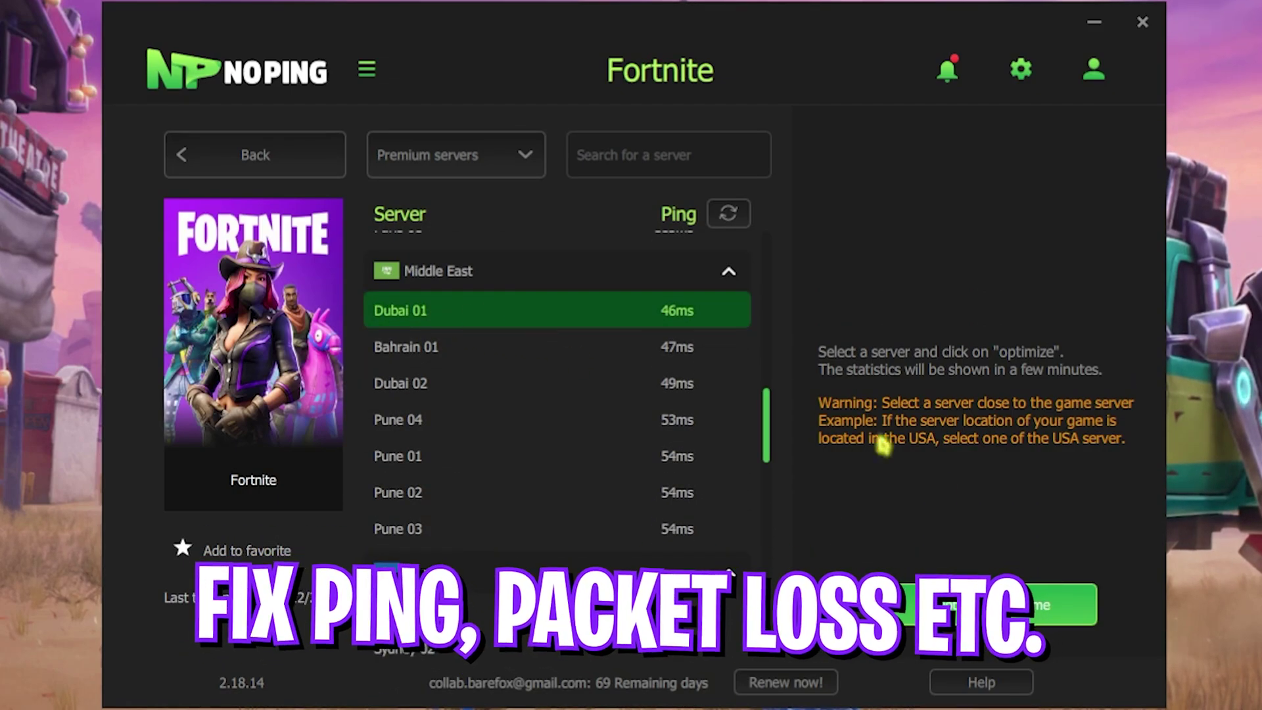
left_click(993, 605)
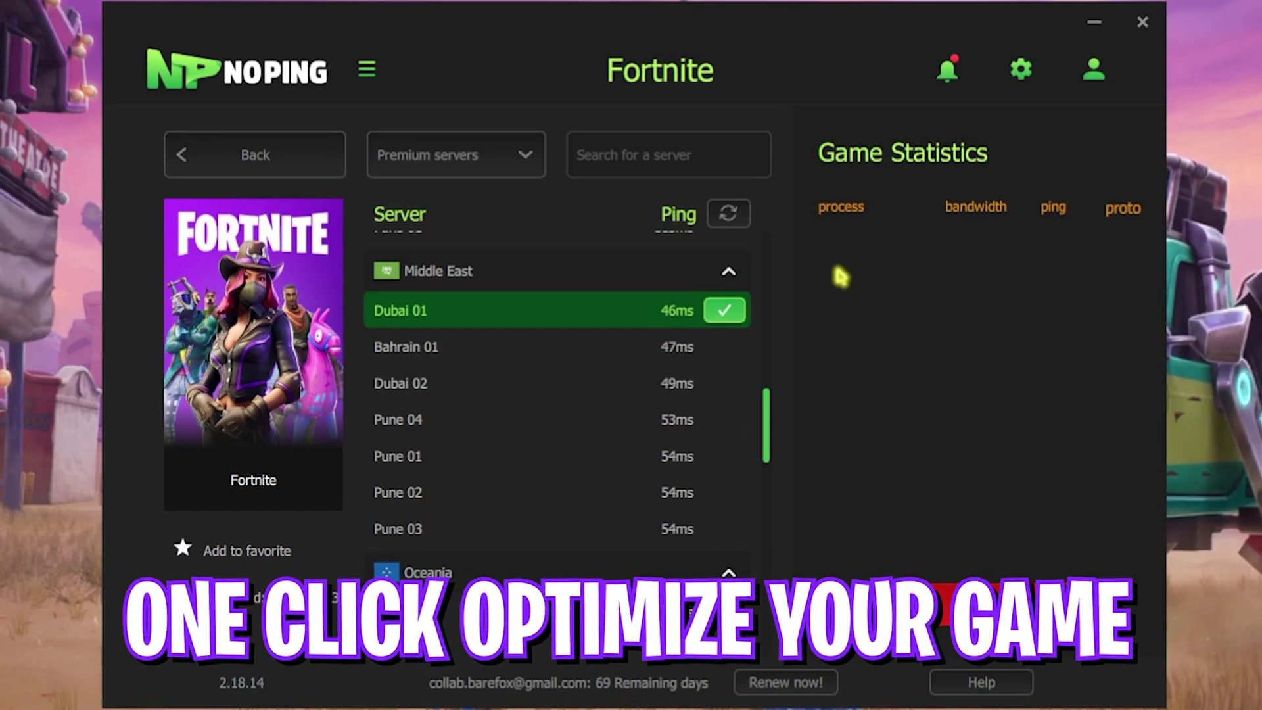
left_click(299, 151)
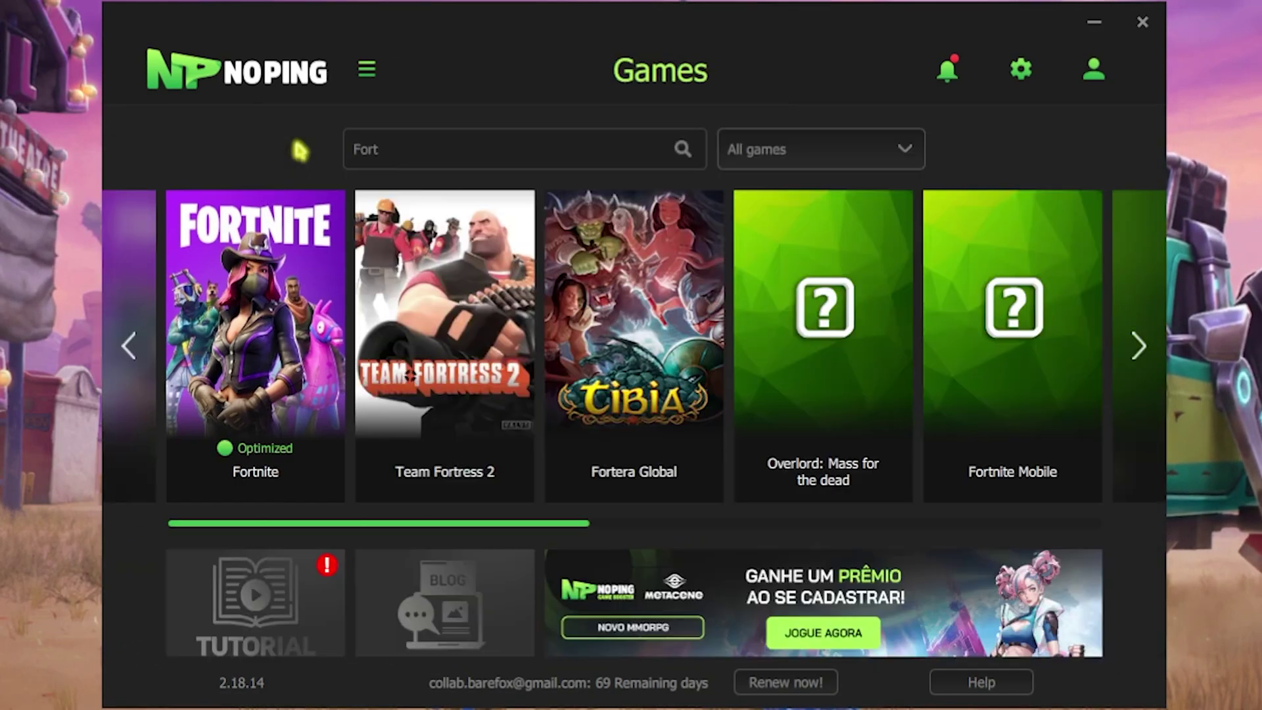
- Enable Turbo Games in NoPing's optimization settings, then close the settings panel
left_click(1021, 70)
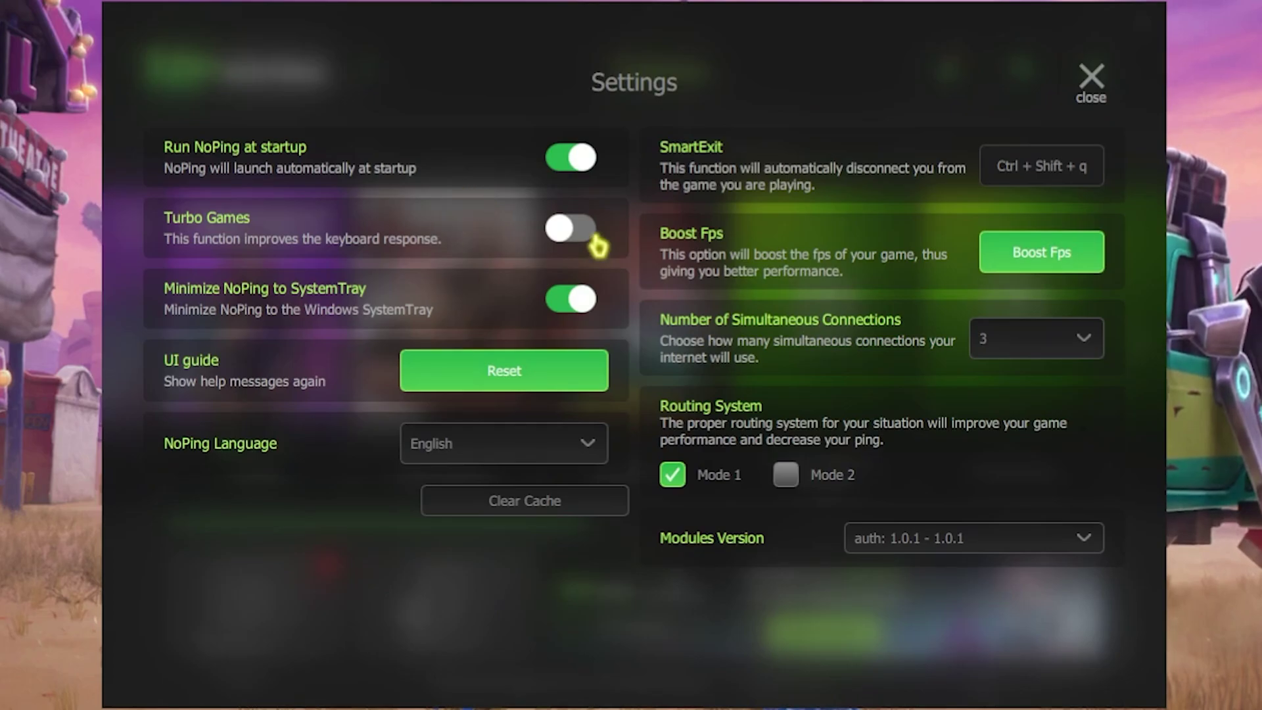
left_click(586, 239)
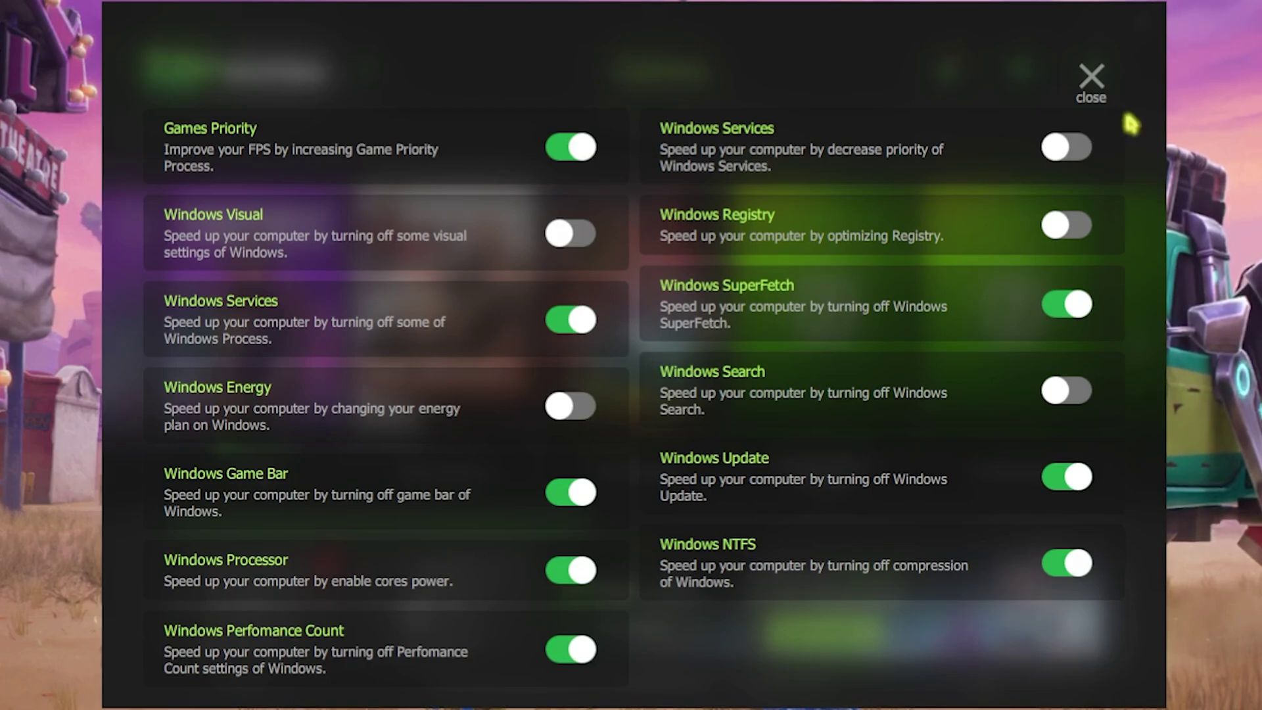
left_click(1090, 82)
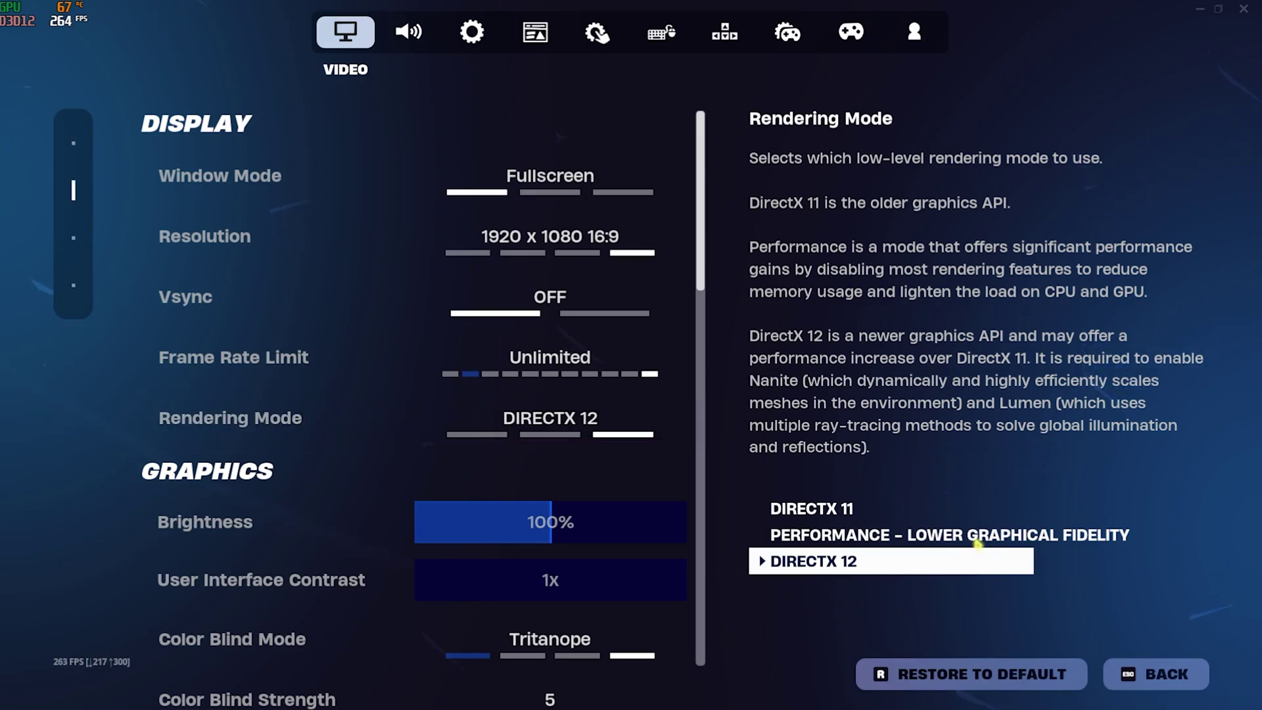
- Lower Anti-Aliasing from TSR High to TSR Medium and raise 3D Resolution to 65%
scroll(513, 423, "down", 5)
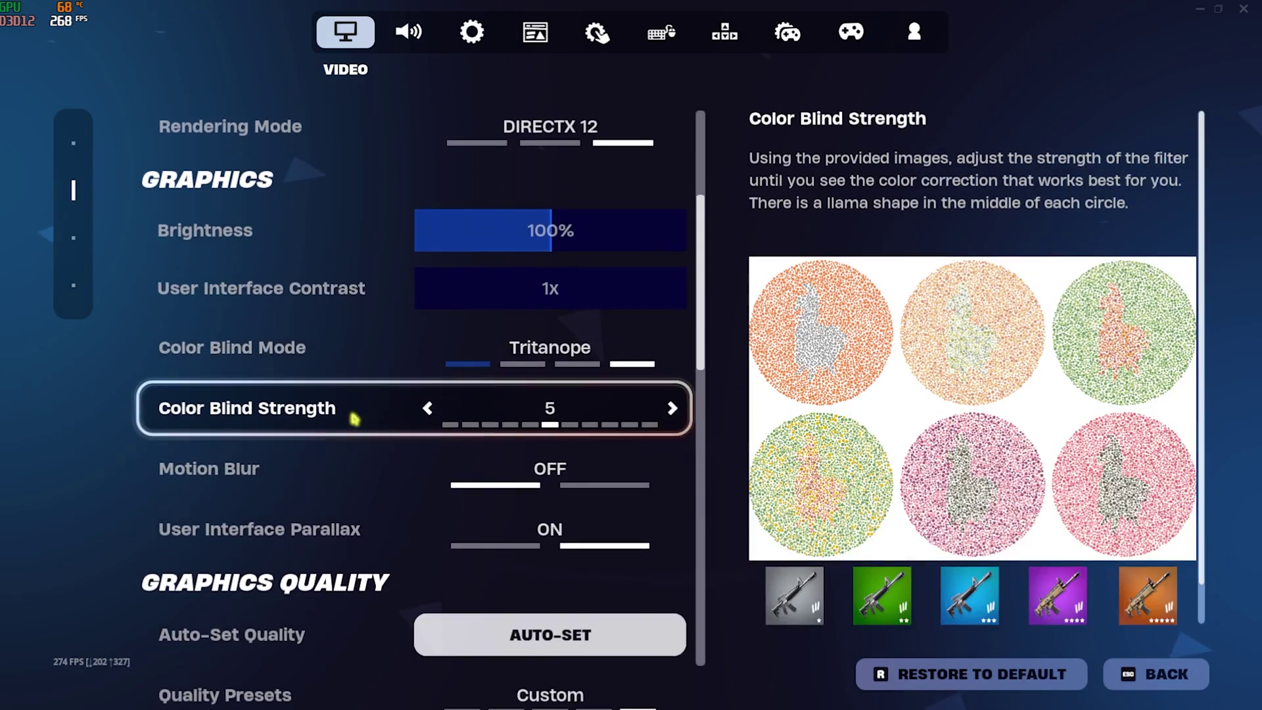
scroll(355, 418, "down", 3)
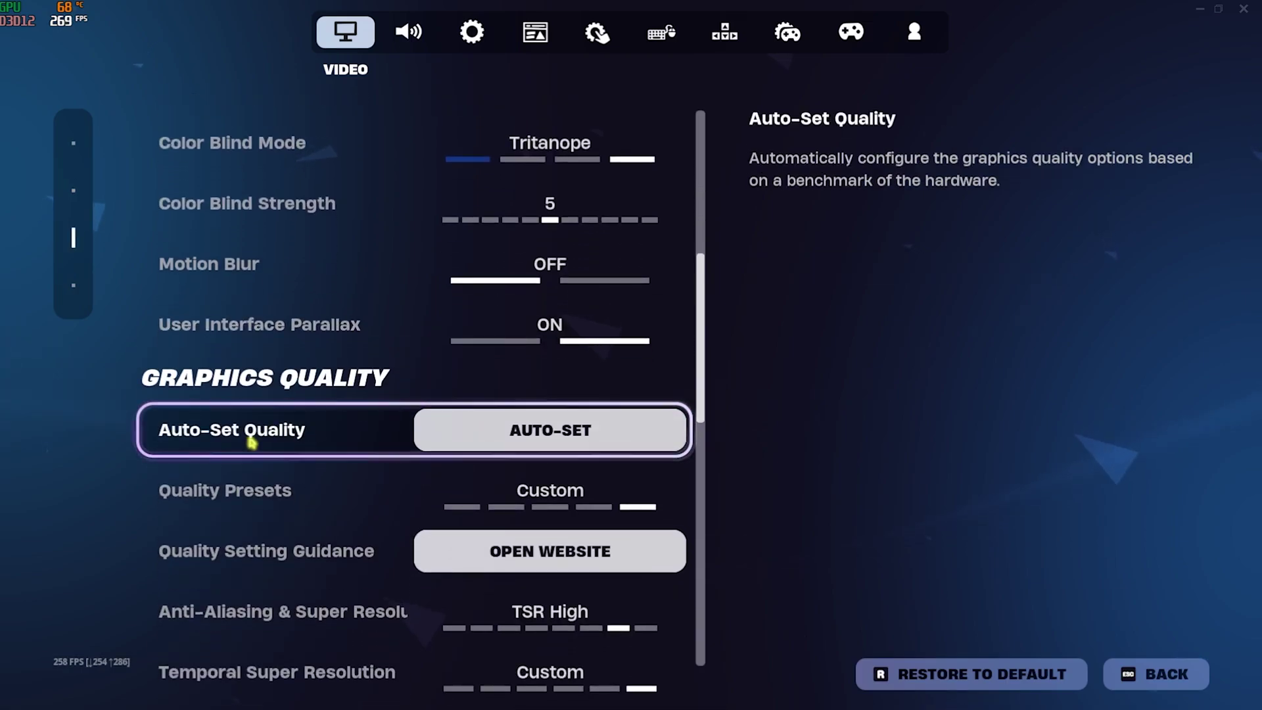
scroll(252, 442, "down", 1)
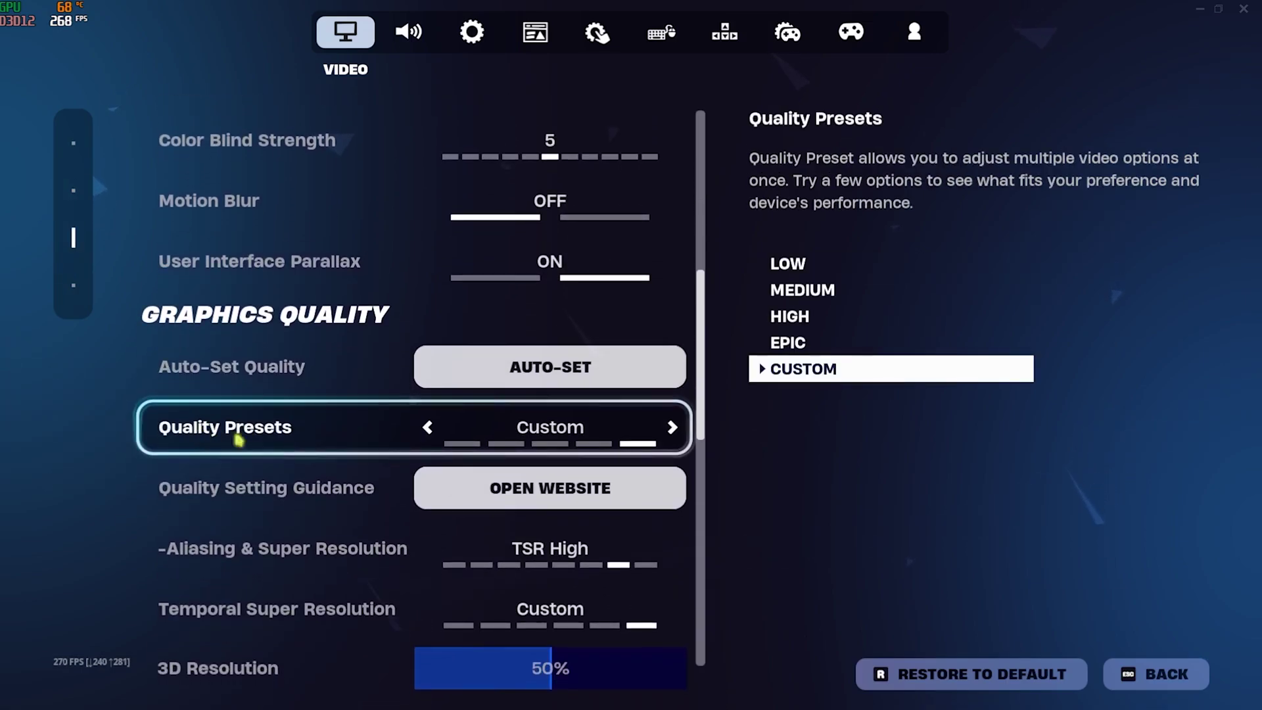
scroll(227, 444, "down", 2)
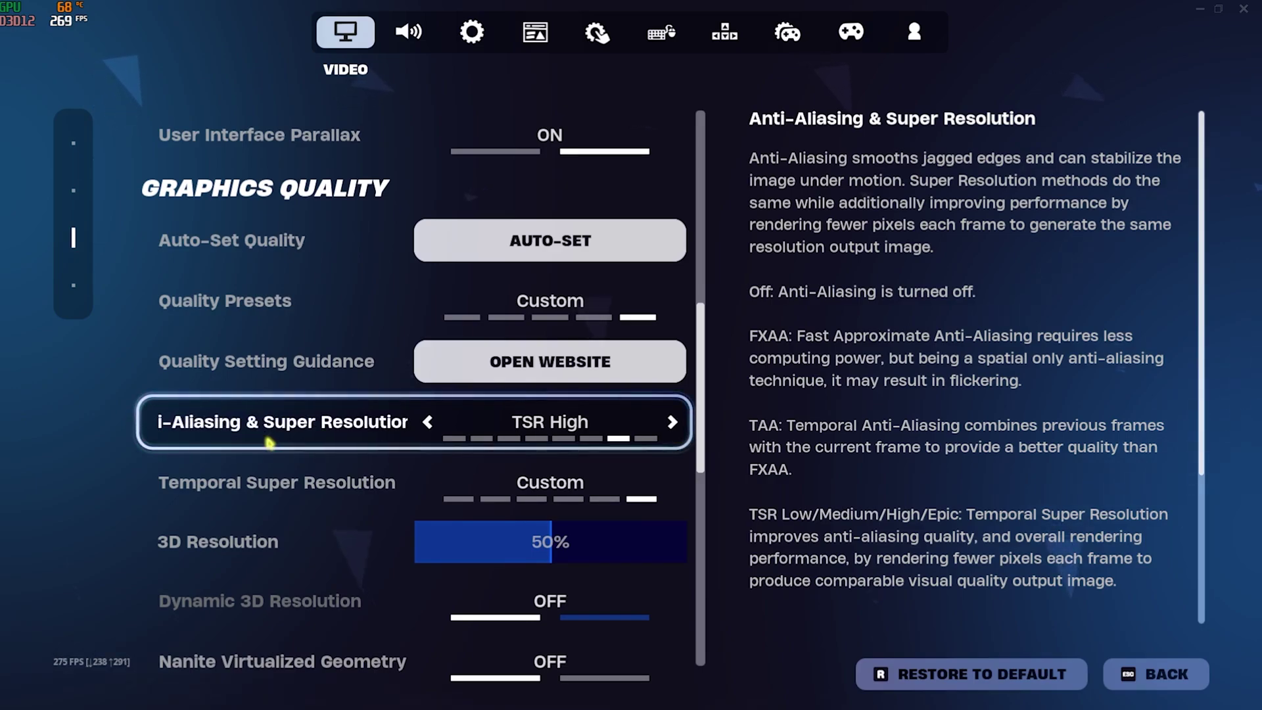
left_click(427, 422)
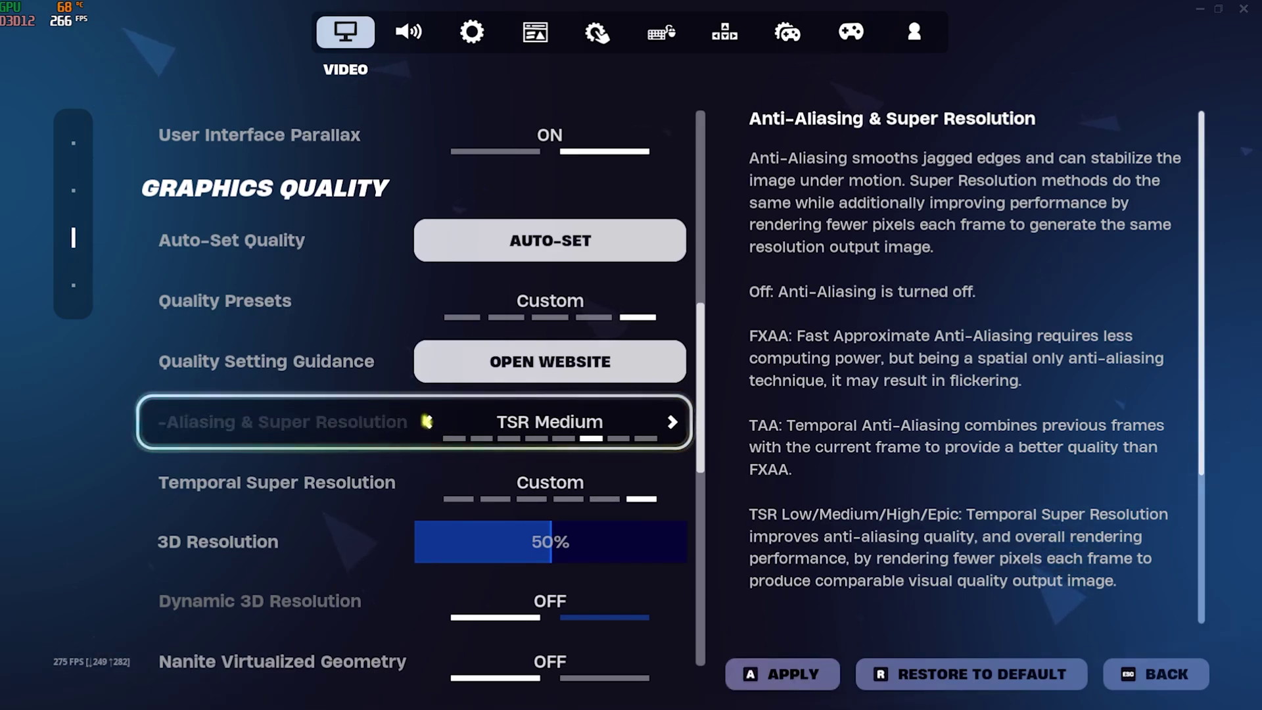
scroll(629, 459, "down", 2)
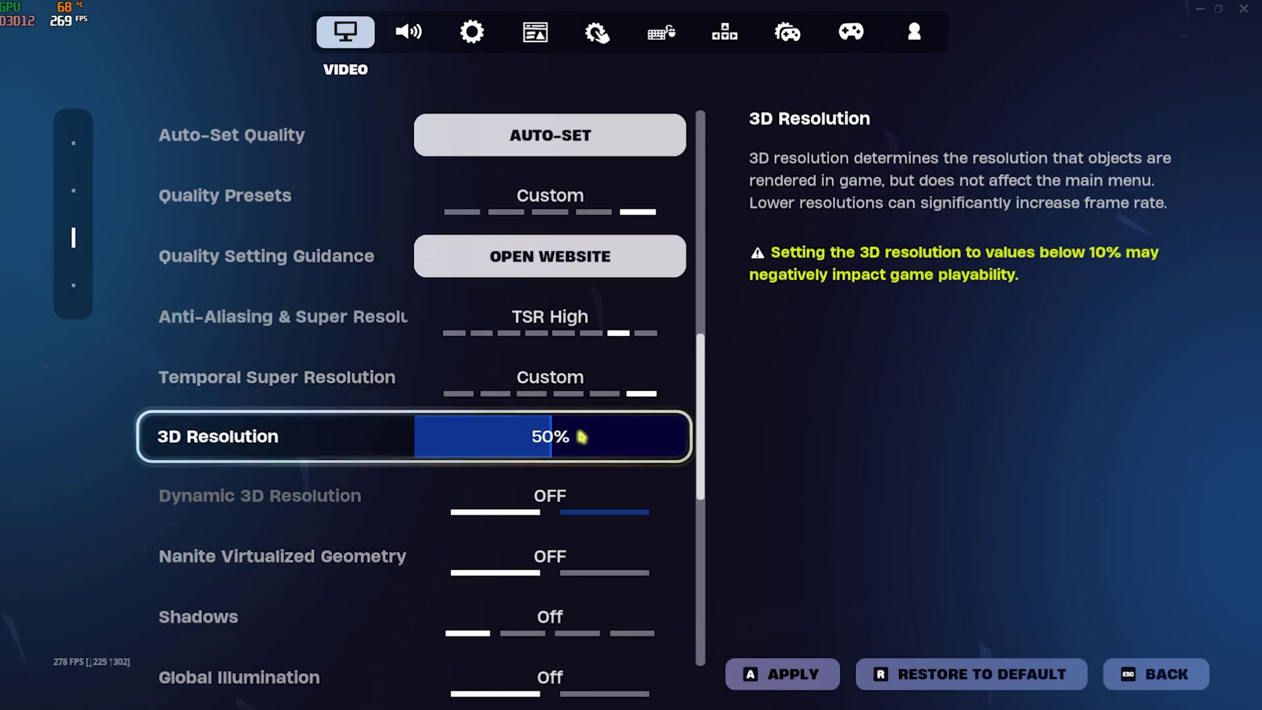
left_click_drag(568, 440, 592, 441)
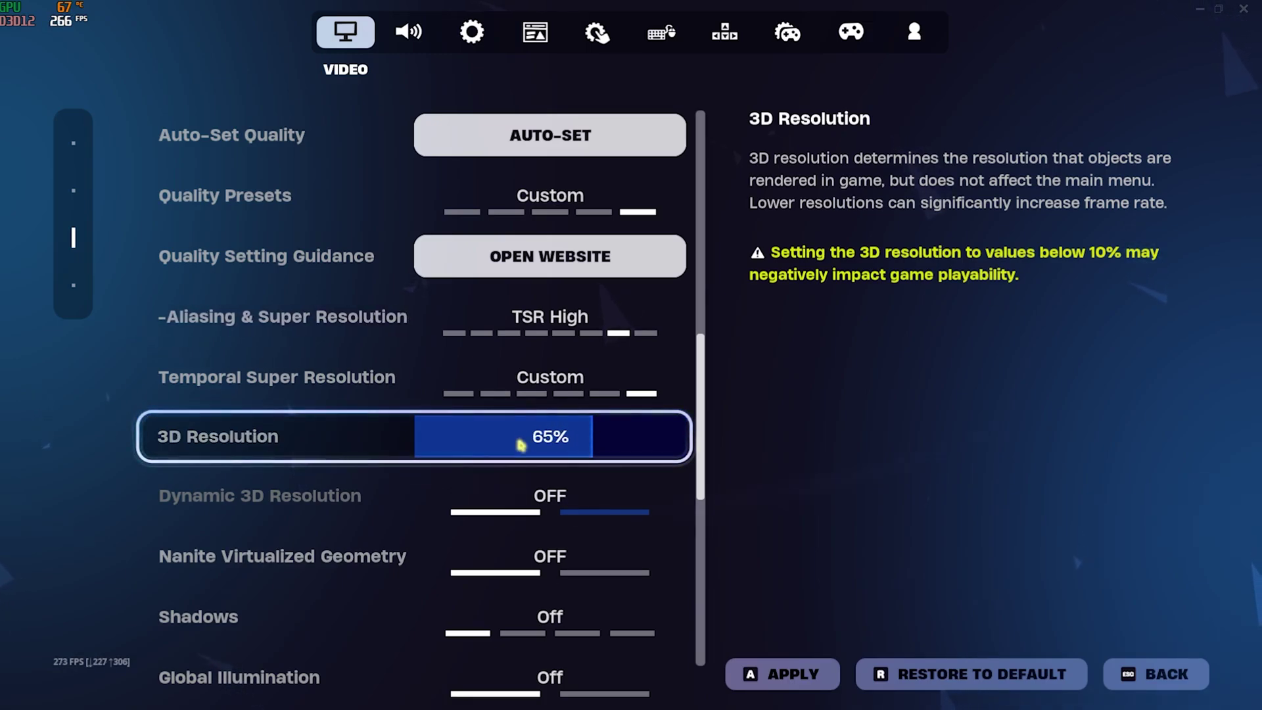
- Lower View Distance from Epic to Far
scroll(389, 459, "down", 2)
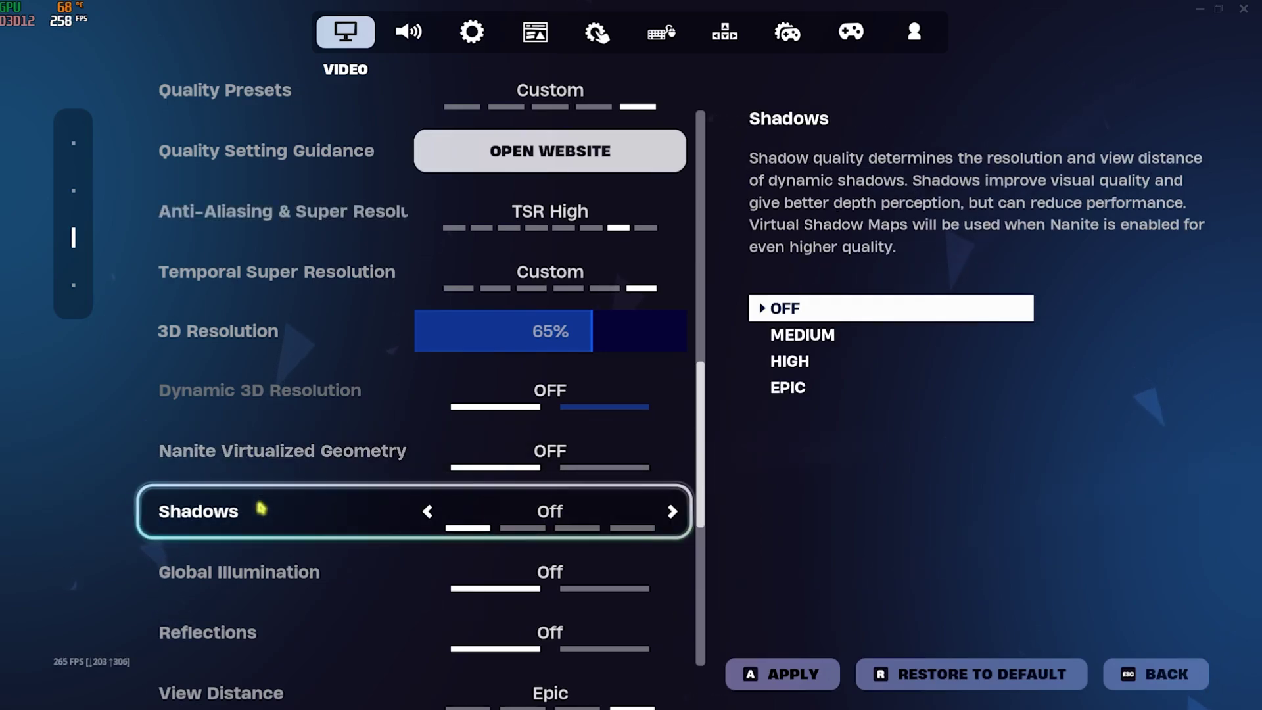
scroll(261, 509, "down", 1)
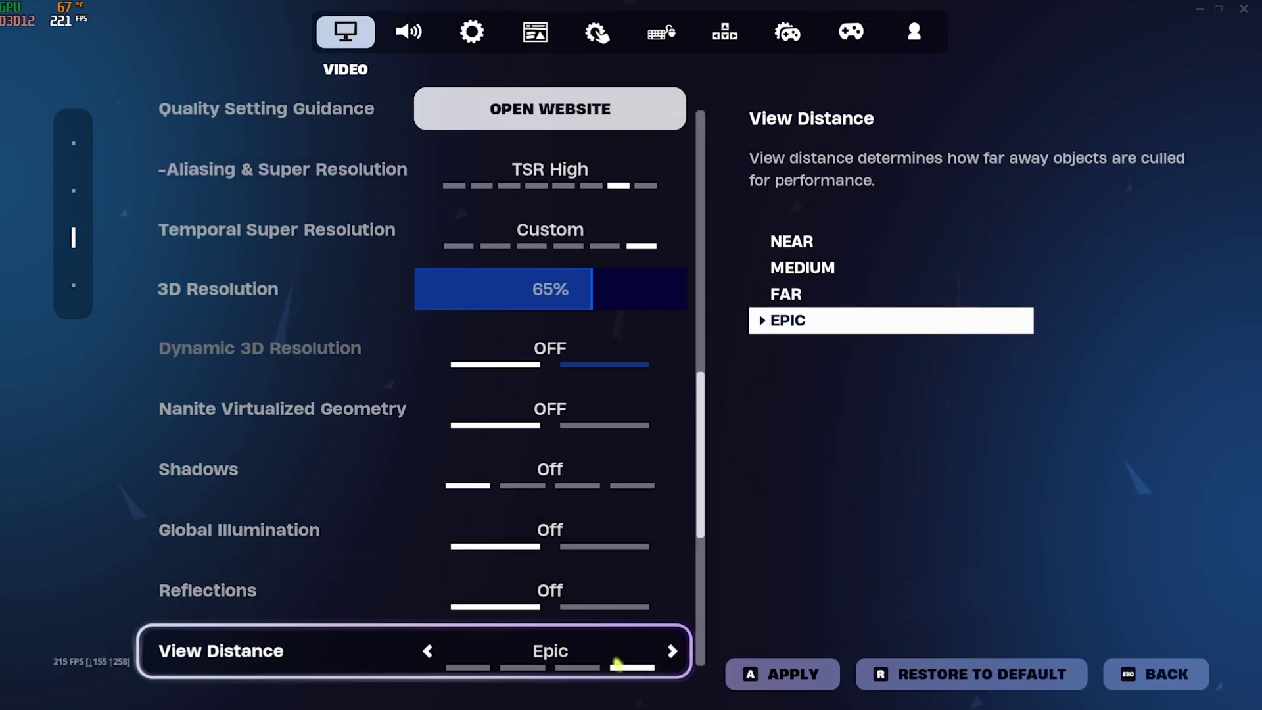
left_click(448, 668)
scroll(519, 676, "up", 8)
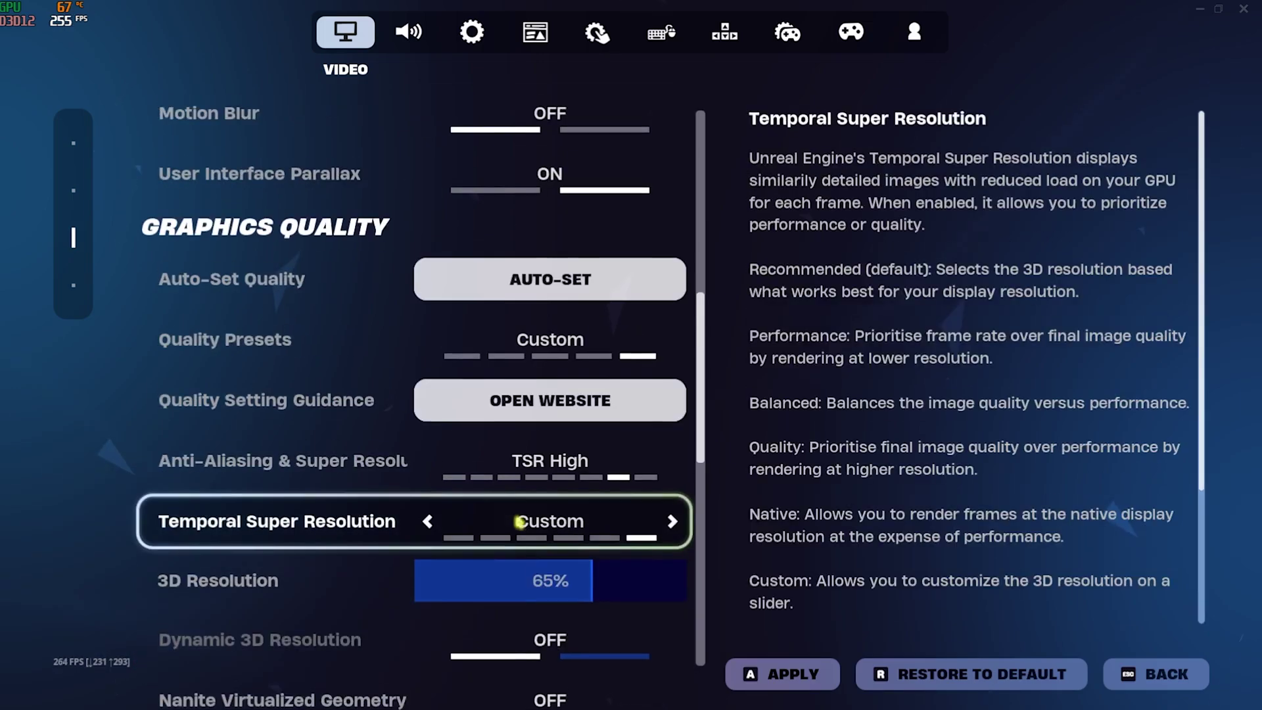
scroll(558, 294, "up", 5)
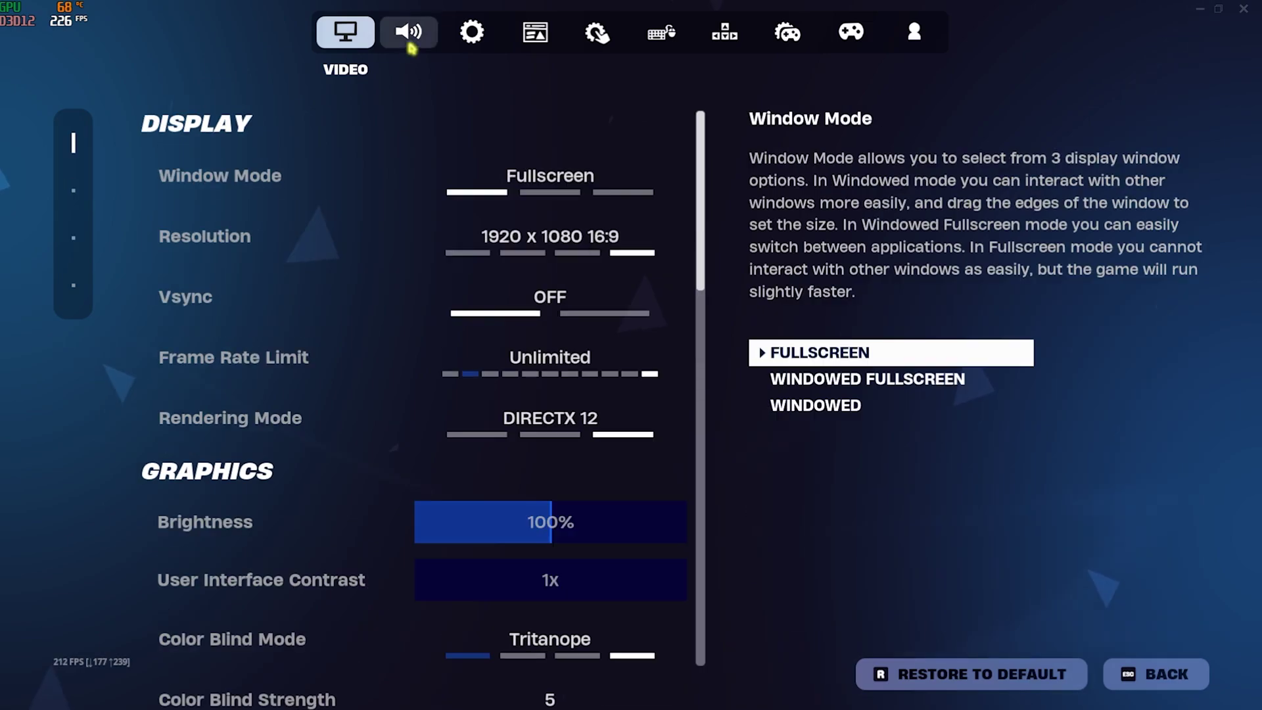
- Verify audio keeps Sound Quality Low and 3D Headphones off, then exit settings
left_click(409, 32)
scroll(244, 246, "down", 5)
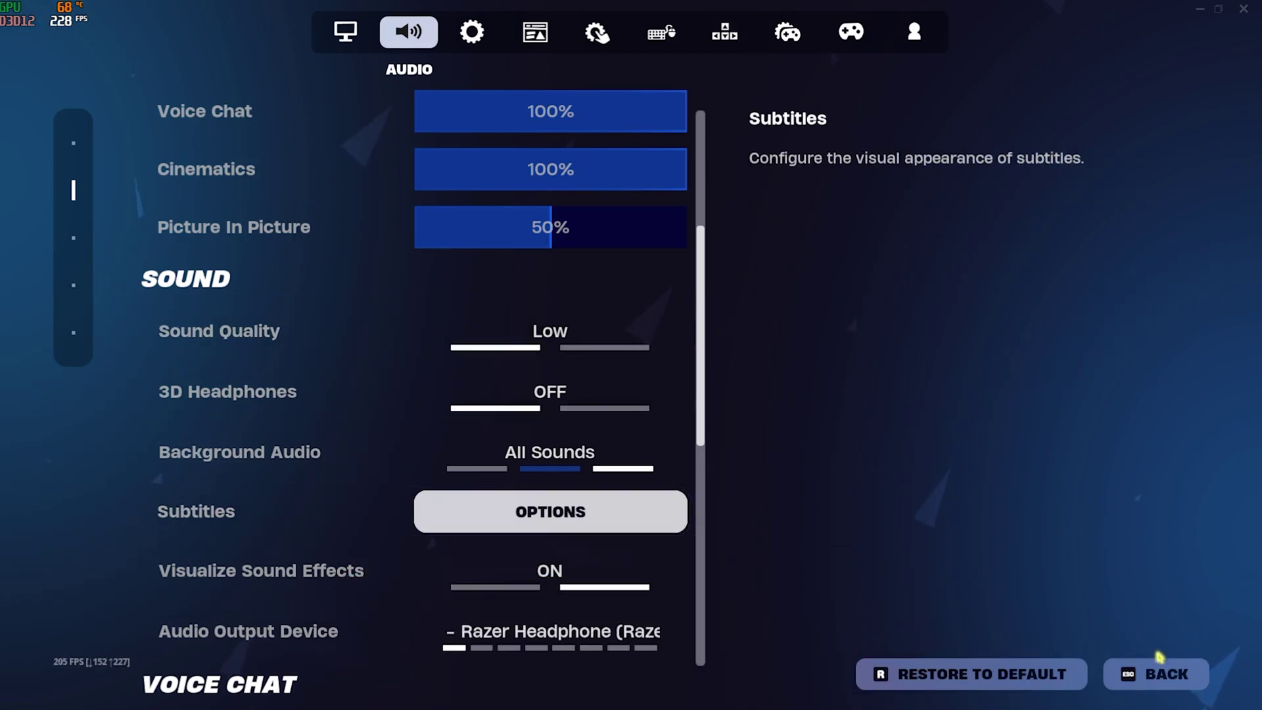
left_click(1157, 674)
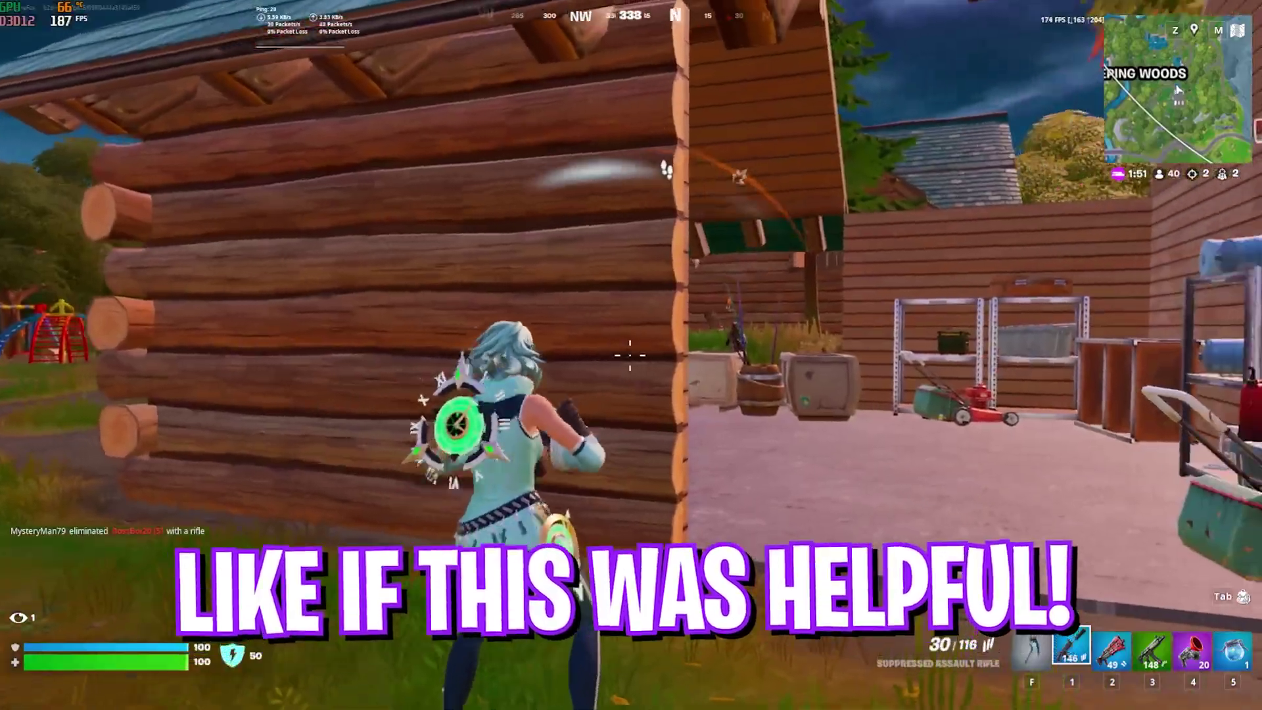
- Shoot the enemy with the rifle, climb the cabin, and eliminate them with the Tactical Shotgun
right_click(630, 355)
left_click(630, 355)
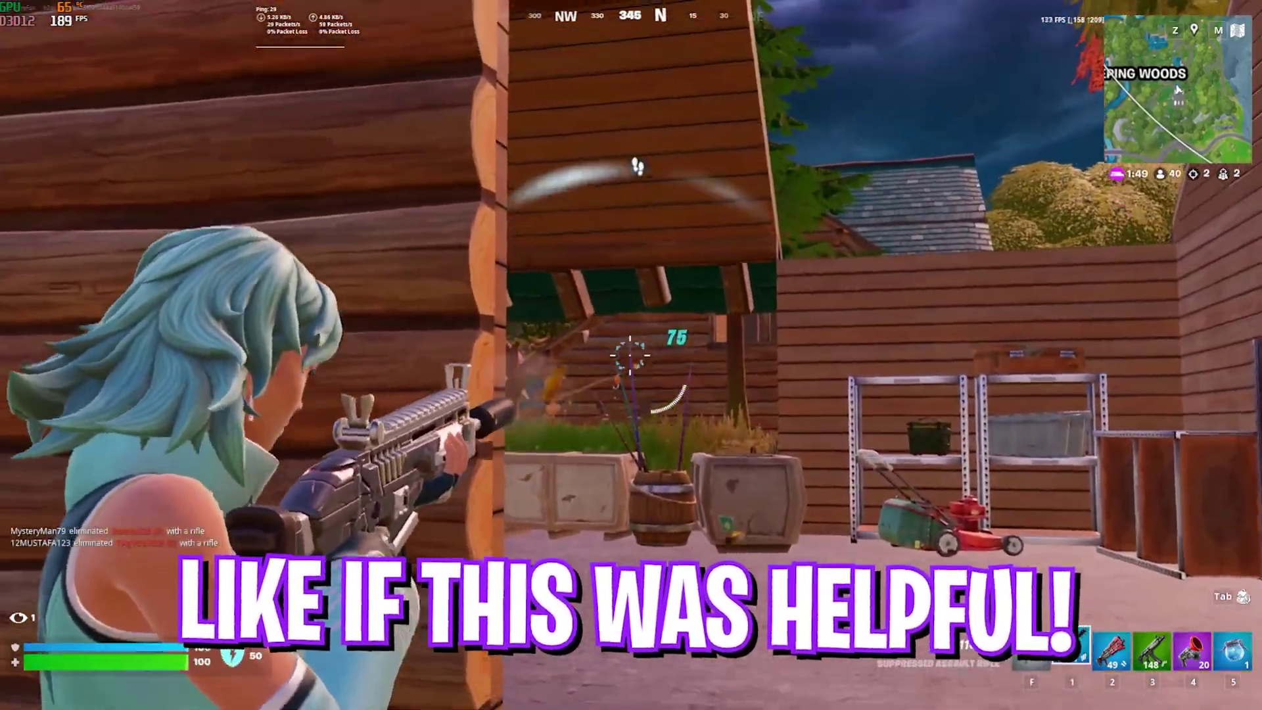
key("w")
key("space")
key("2")
left_click(631, 355)
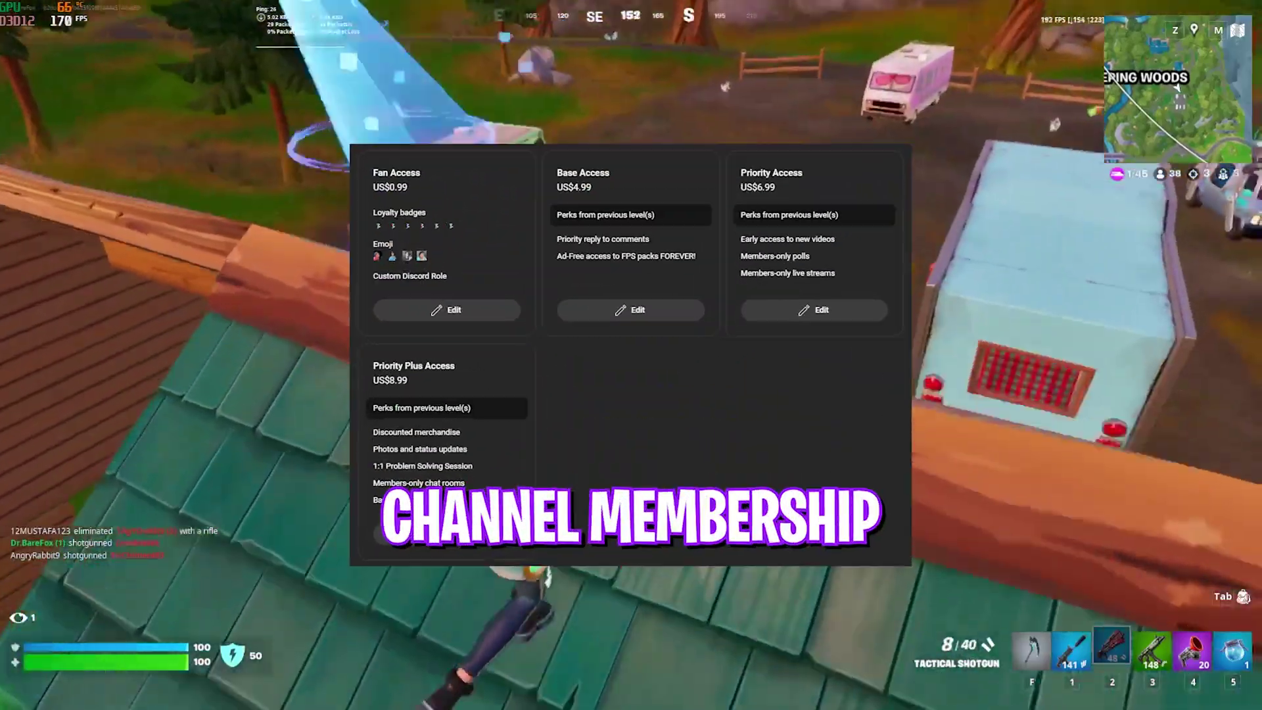